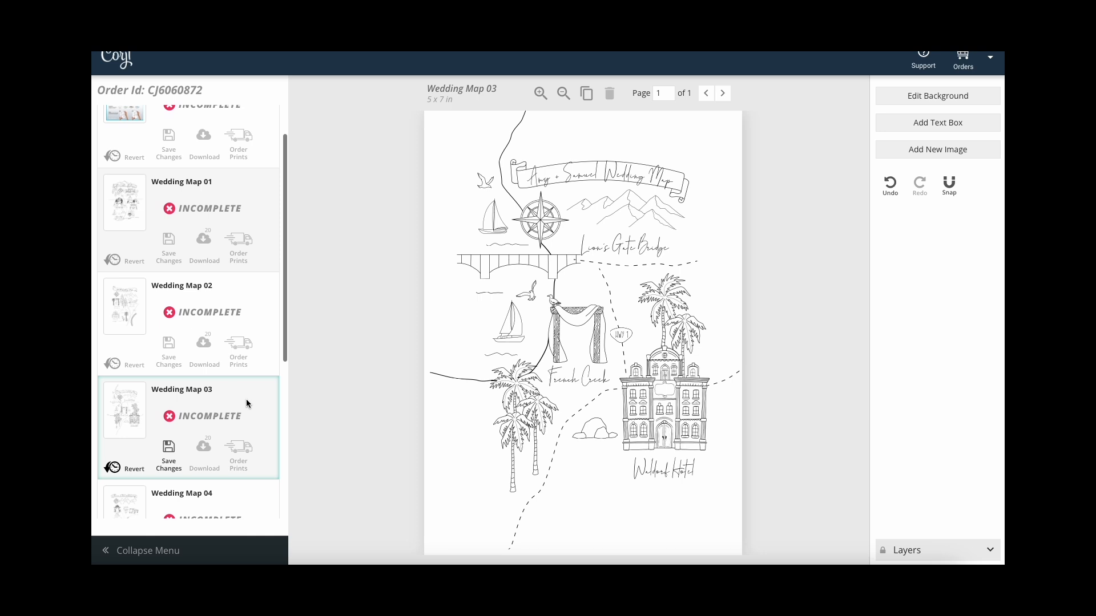
# Preview Wedding Map 04 and the Map Template Instructions, then open Wedding Map (7x5) 05.
pyautogui.scroll(-2, 246, 399)
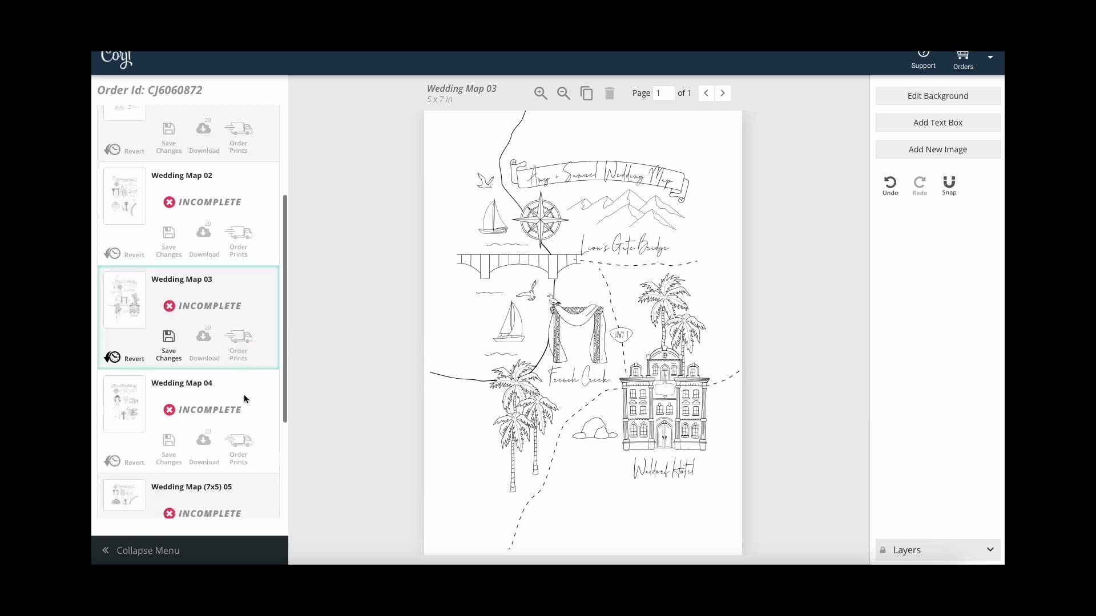
pyautogui.click(244, 399)
pyautogui.scroll(-1, 240, 437)
pyautogui.scroll(4, 244, 318)
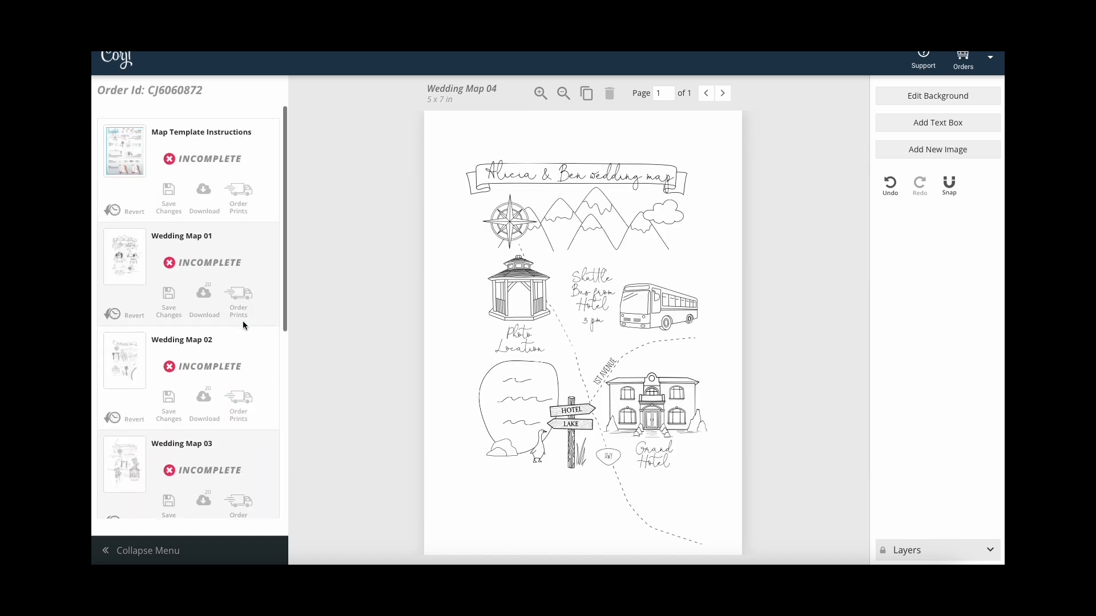
pyautogui.click(245, 156)
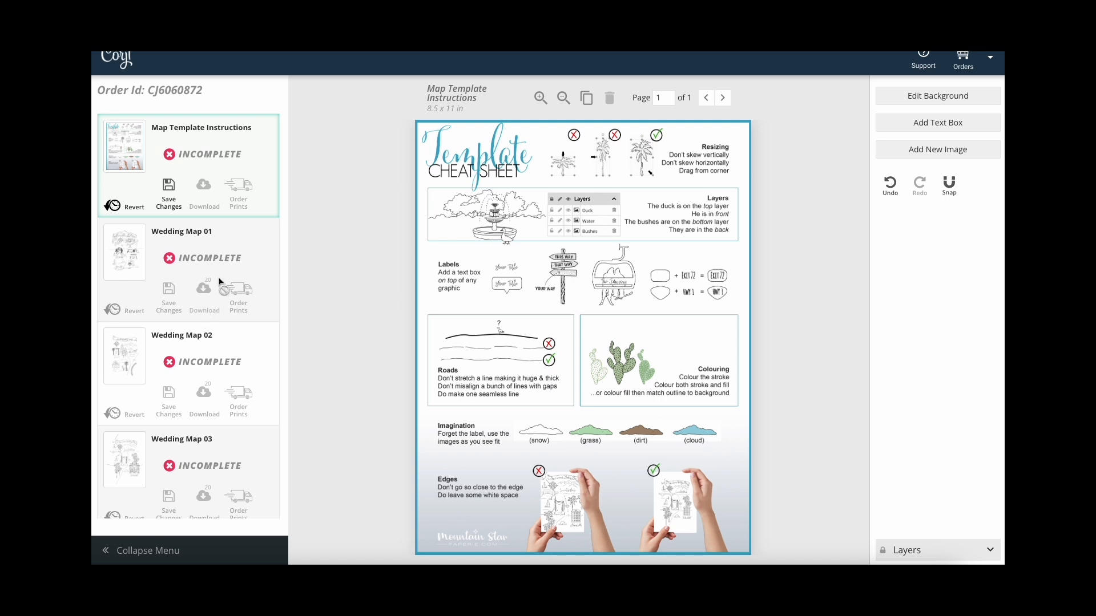
pyautogui.scroll(-5, 230, 411)
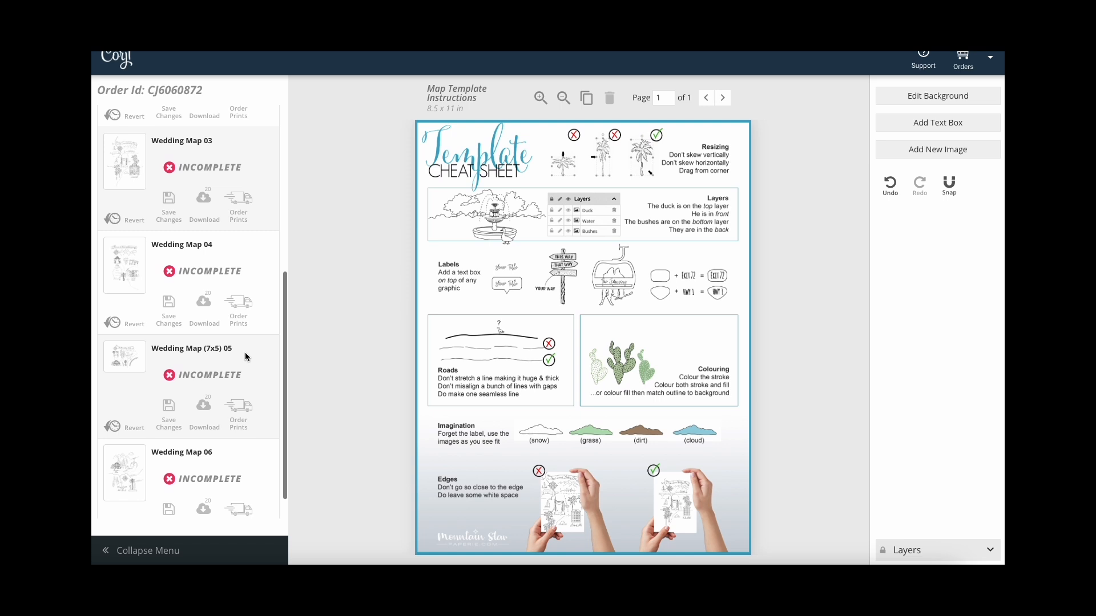
pyautogui.click(245, 352)
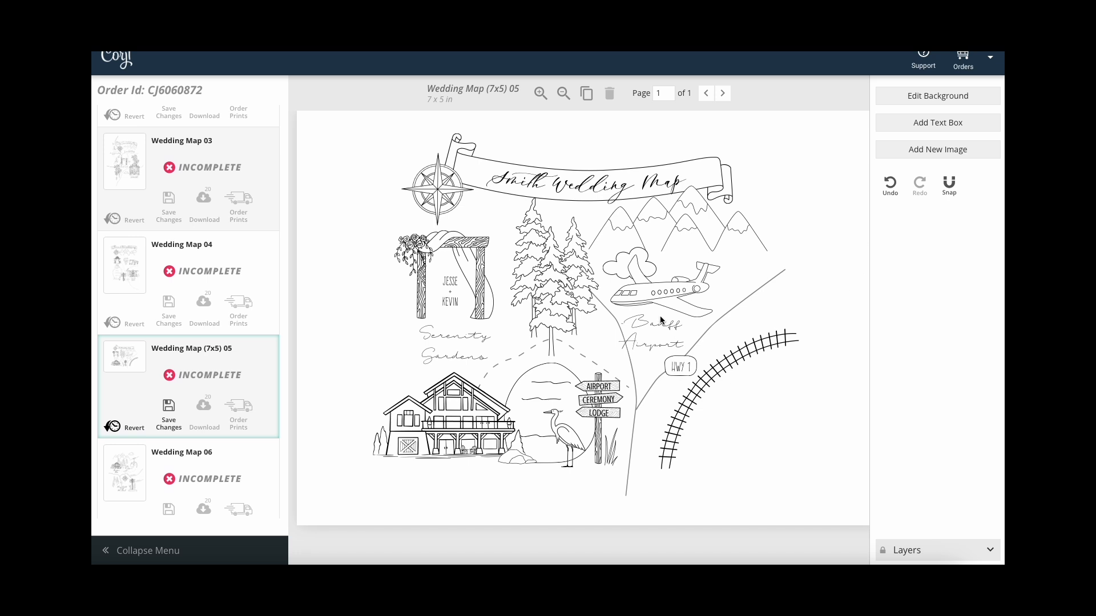
# Marquee-select every element on the 7x5 map and delete them all.
pyautogui.moveTo(355, 147); pyautogui.dragTo(760, 460)
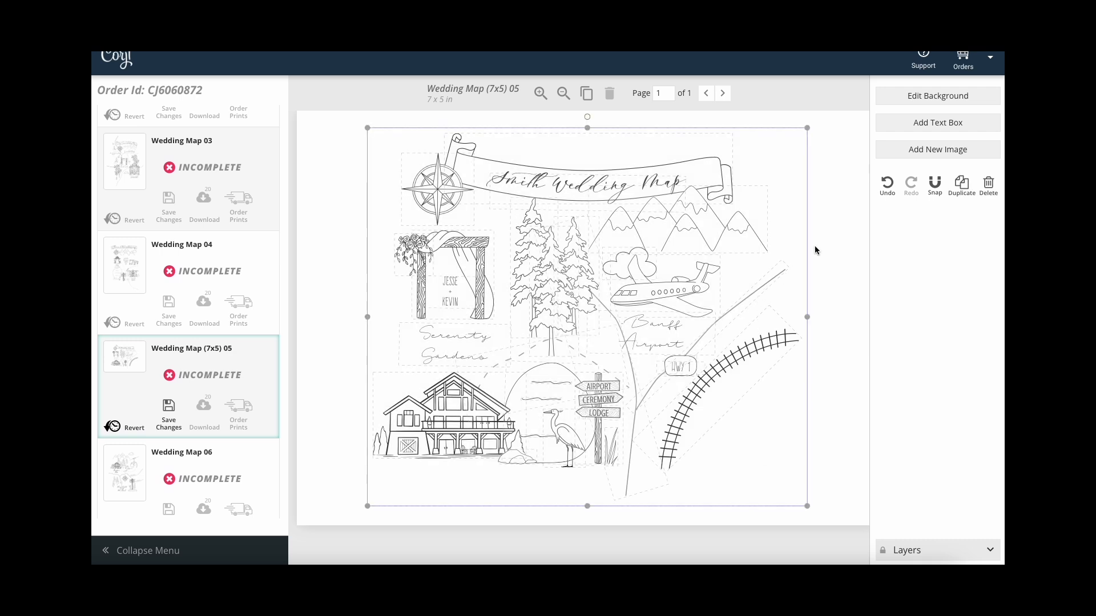
pyautogui.click(998, 189)
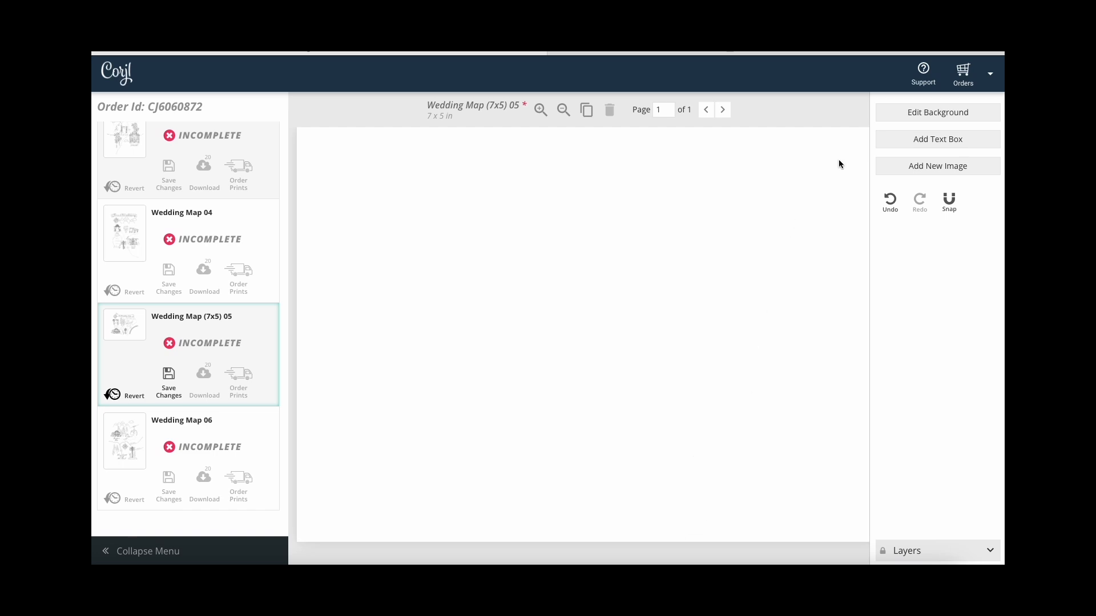
pyautogui.click(906, 167)
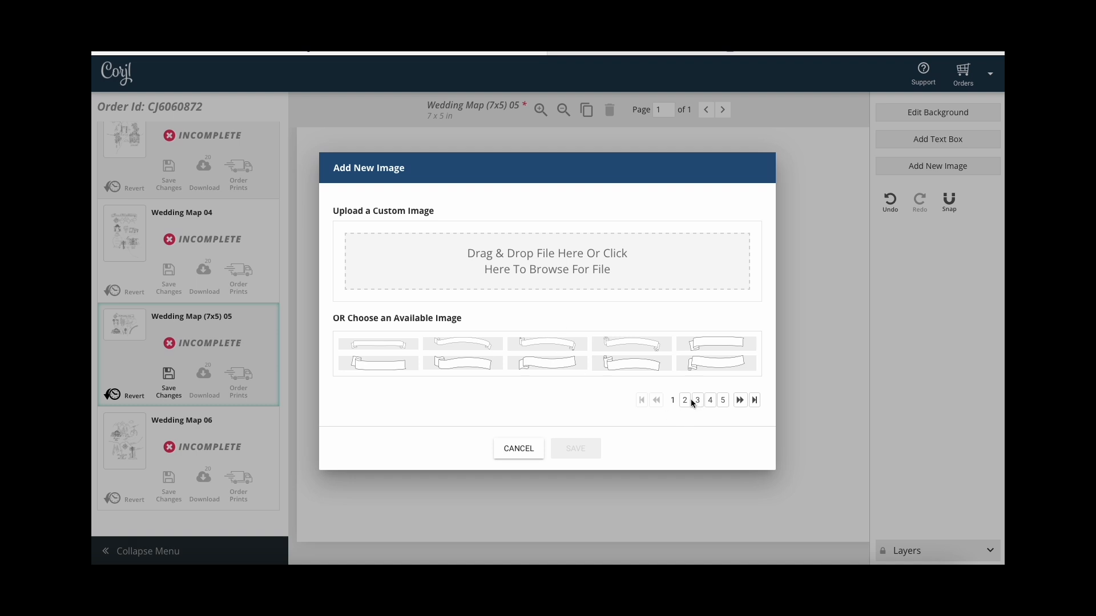
# Add the teardrop leaf shape from the image library and place it just right of centre.
pyautogui.click(684, 400)
pyautogui.click(697, 442)
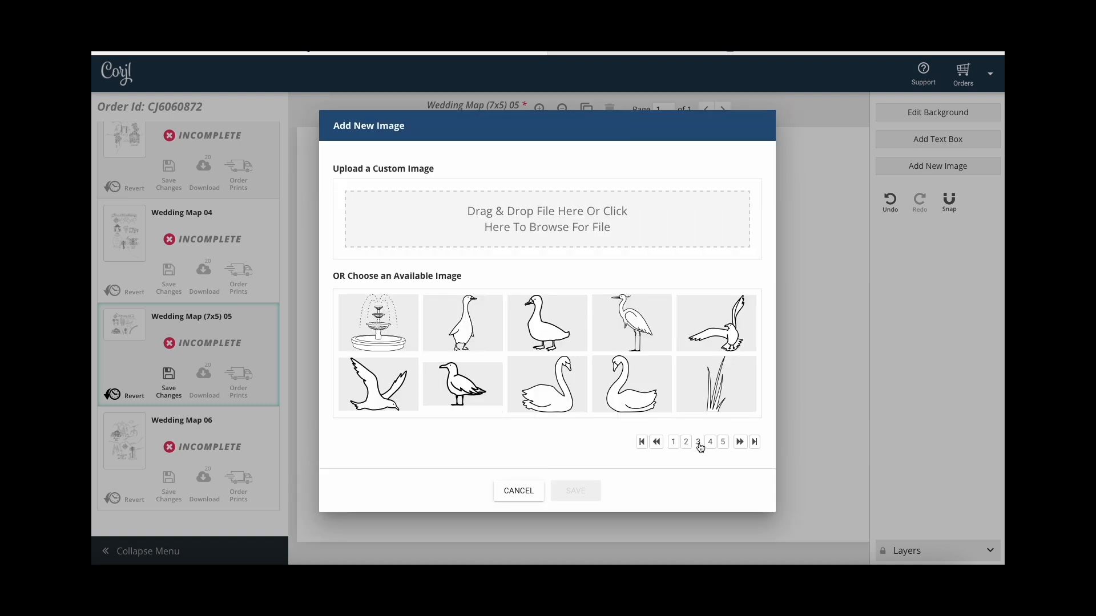
pyautogui.click(754, 443)
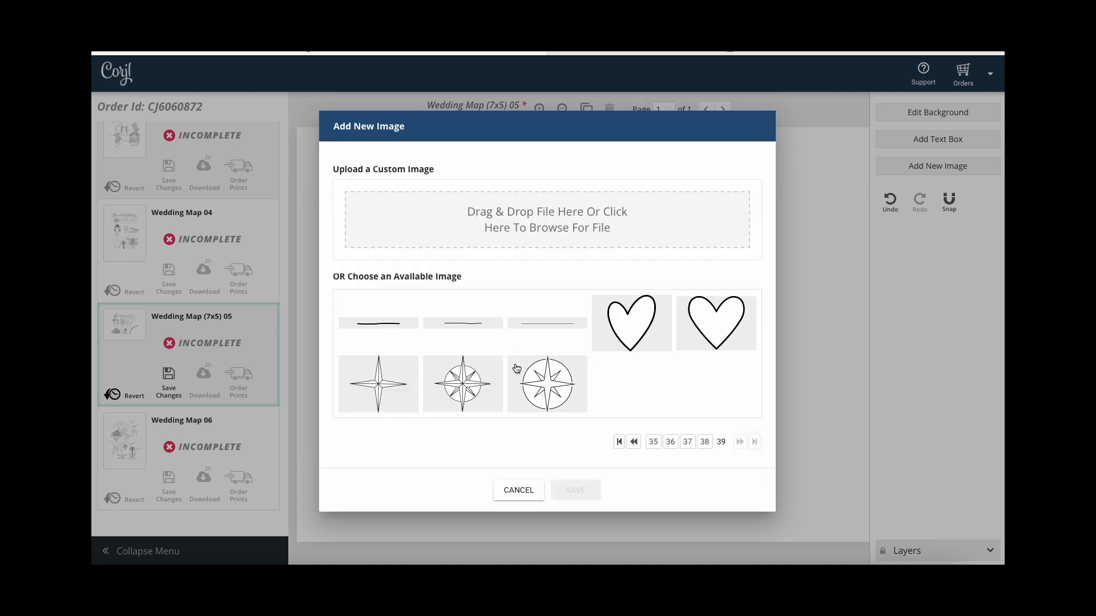
pyautogui.click(706, 443)
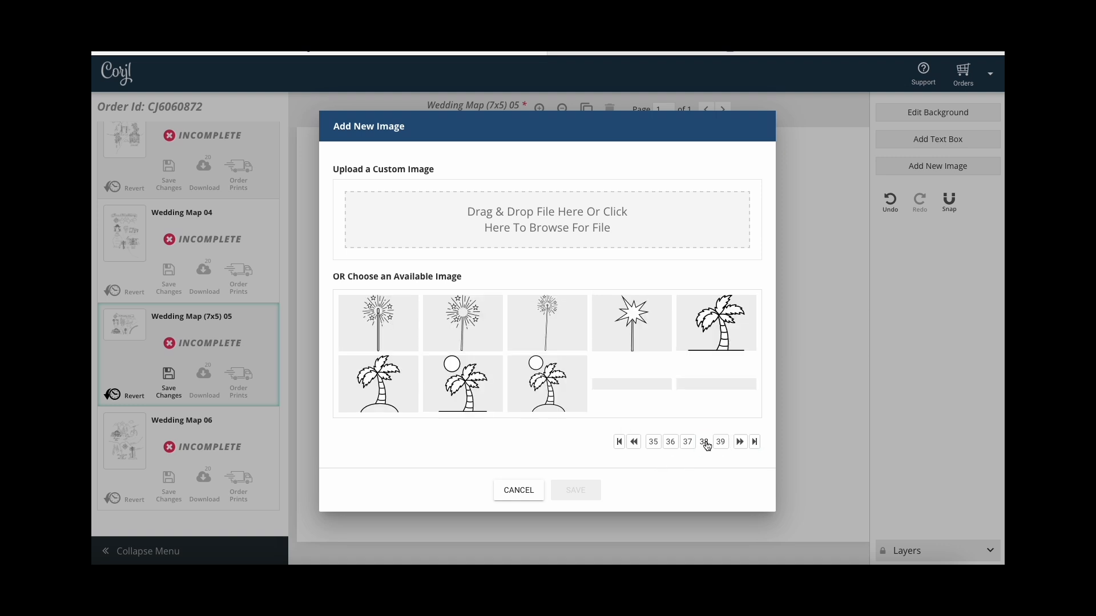
pyautogui.click(640, 393)
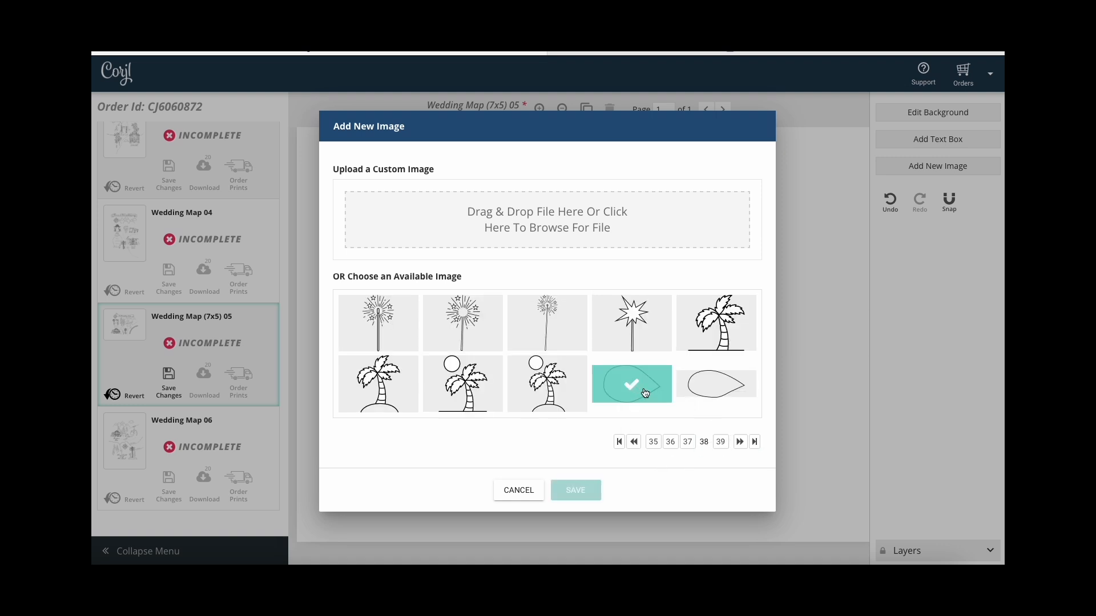
pyautogui.click(582, 493)
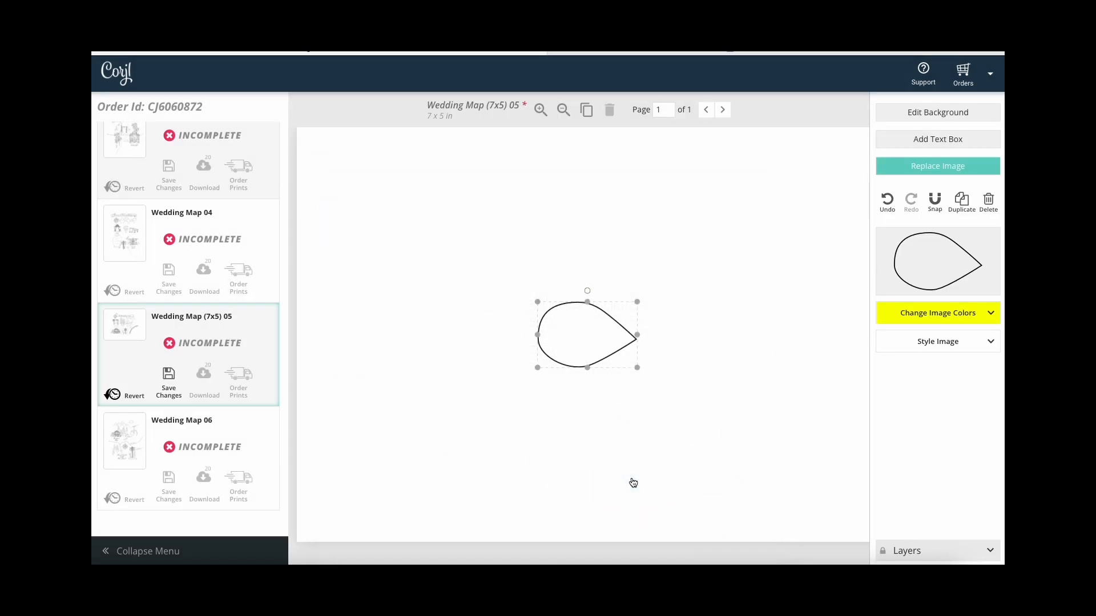
pyautogui.moveTo(606, 315); pyautogui.dragTo(710, 294)
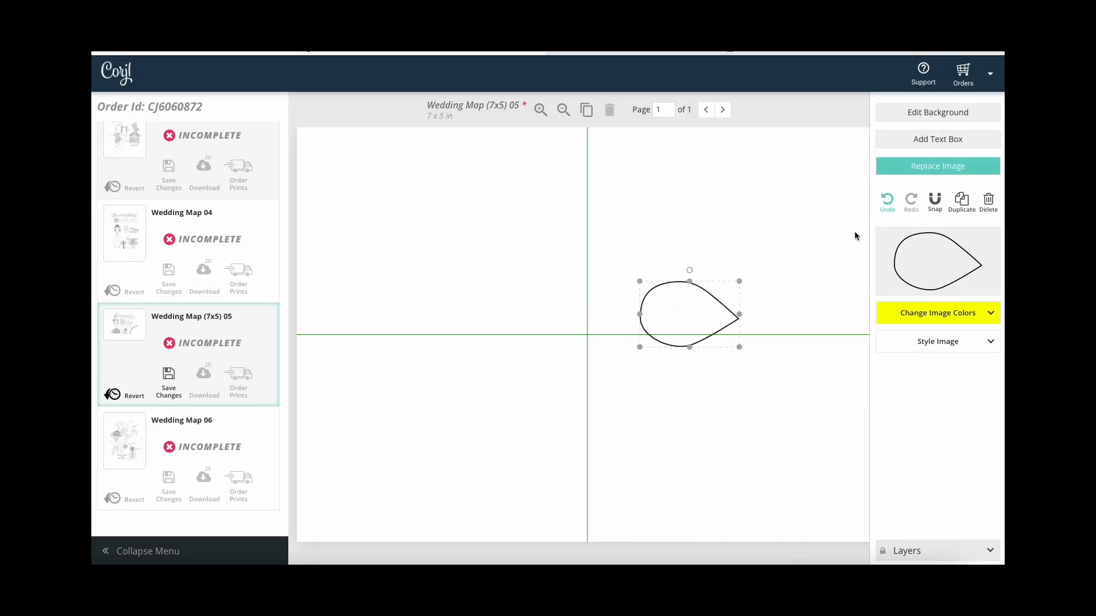
pyautogui.click(774, 200)
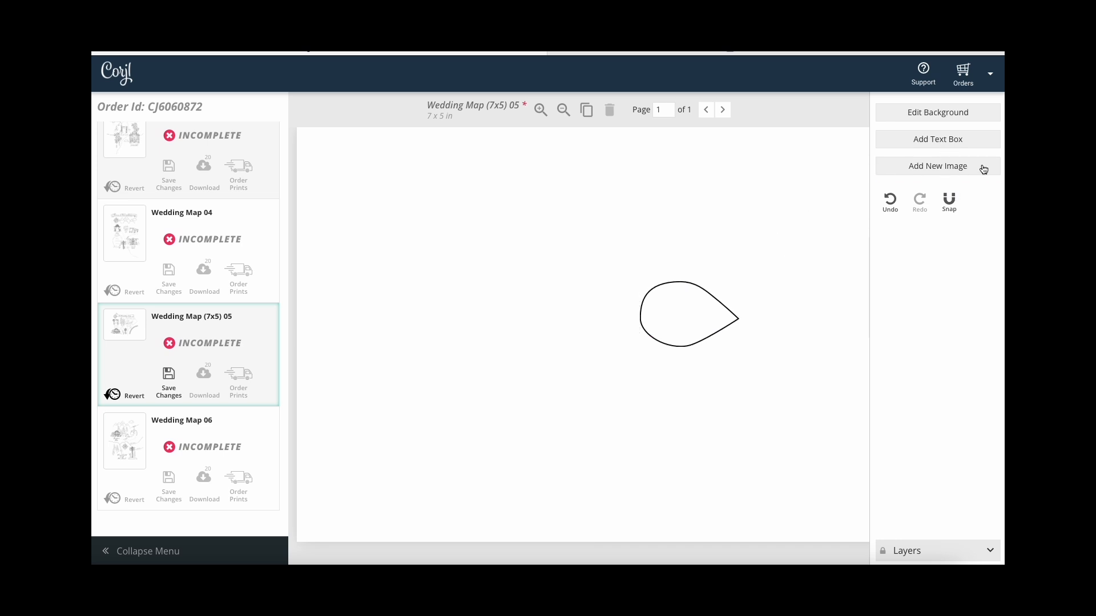
# Add a straight line image from the last library page, joined to the teardrop's point.
pyautogui.click(978, 165)
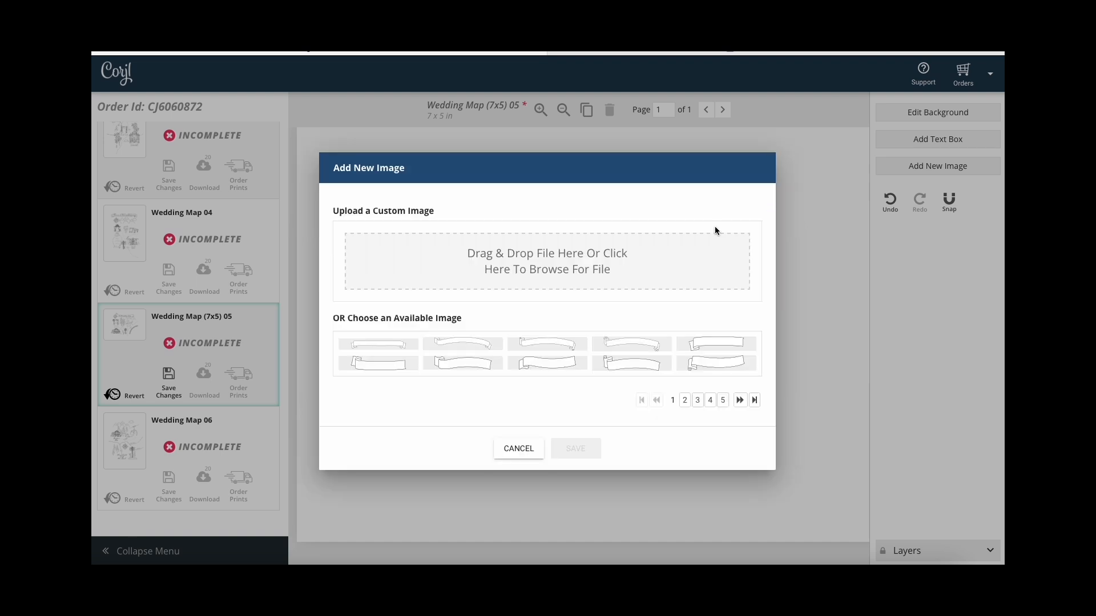
pyautogui.click(755, 401)
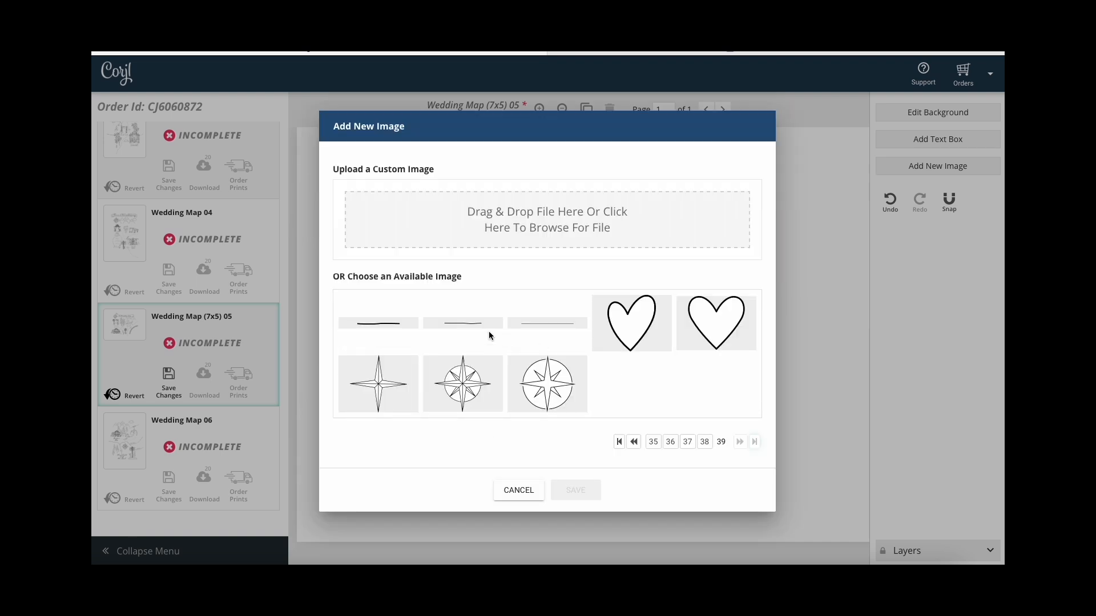
pyautogui.click(399, 325)
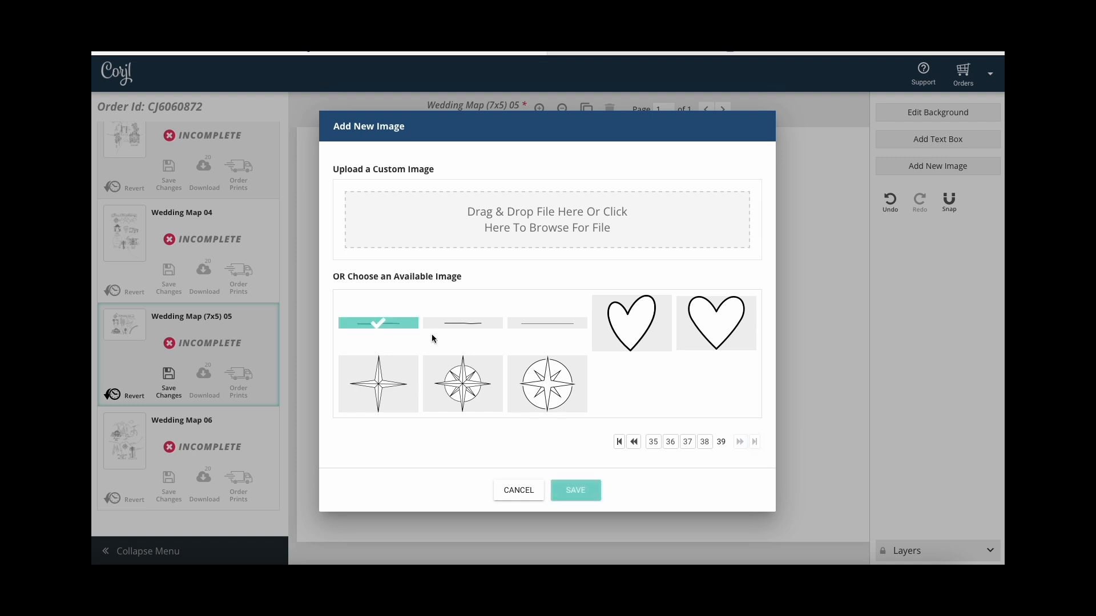
pyautogui.click(576, 490)
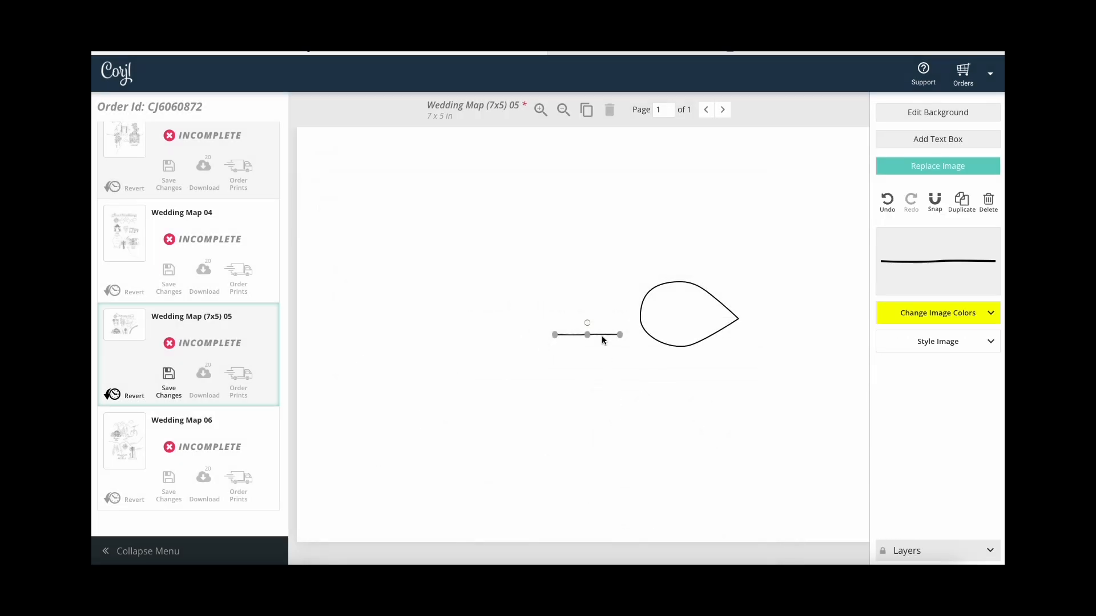
pyautogui.moveTo(603, 335); pyautogui.dragTo(787, 318)
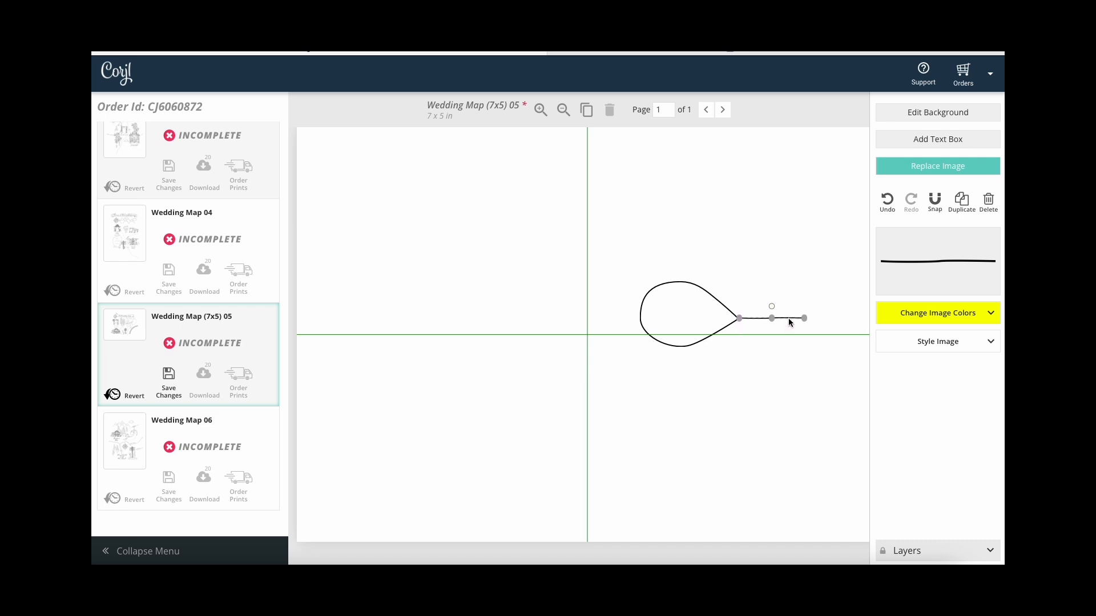
pyautogui.click(799, 248)
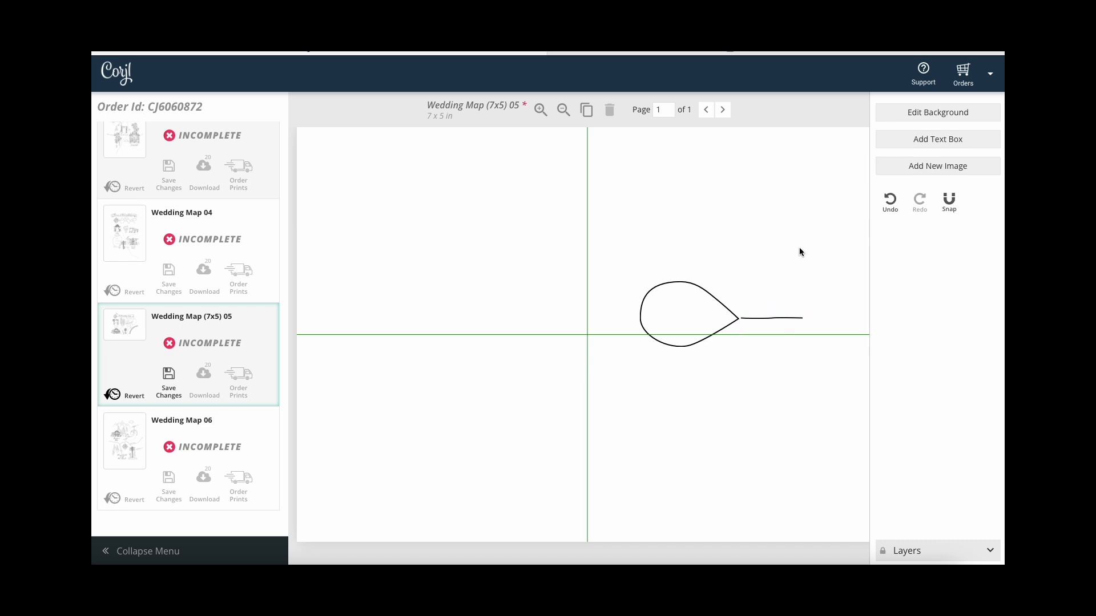
# Place a second line slightly lower and angle it to extend the road.
pyautogui.click(774, 319)
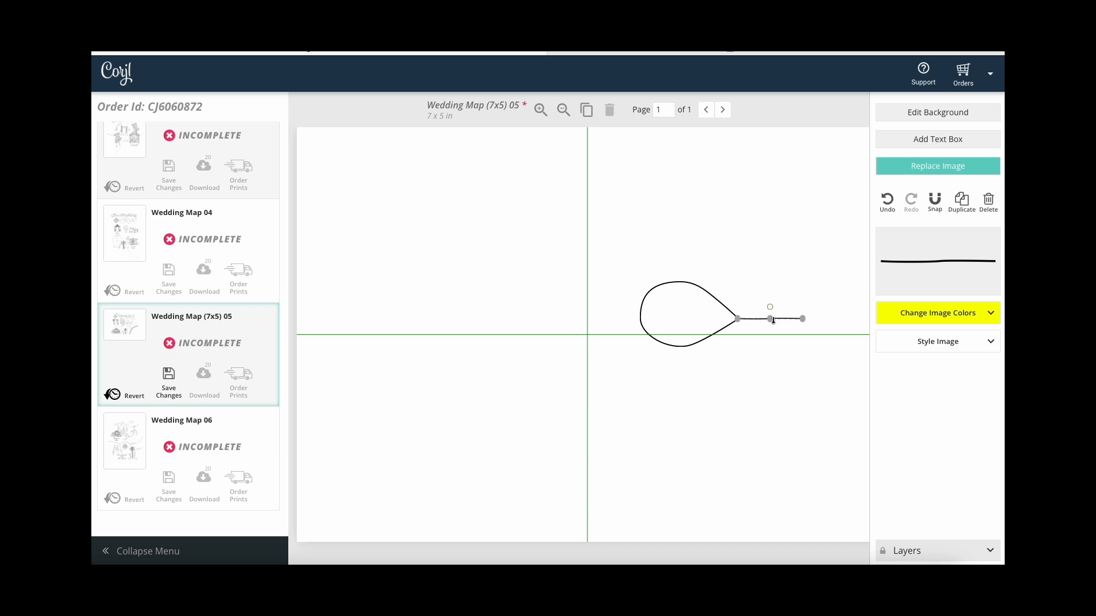
pyautogui.moveTo(775, 320); pyautogui.dragTo(786, 332)
pyautogui.click(814, 326)
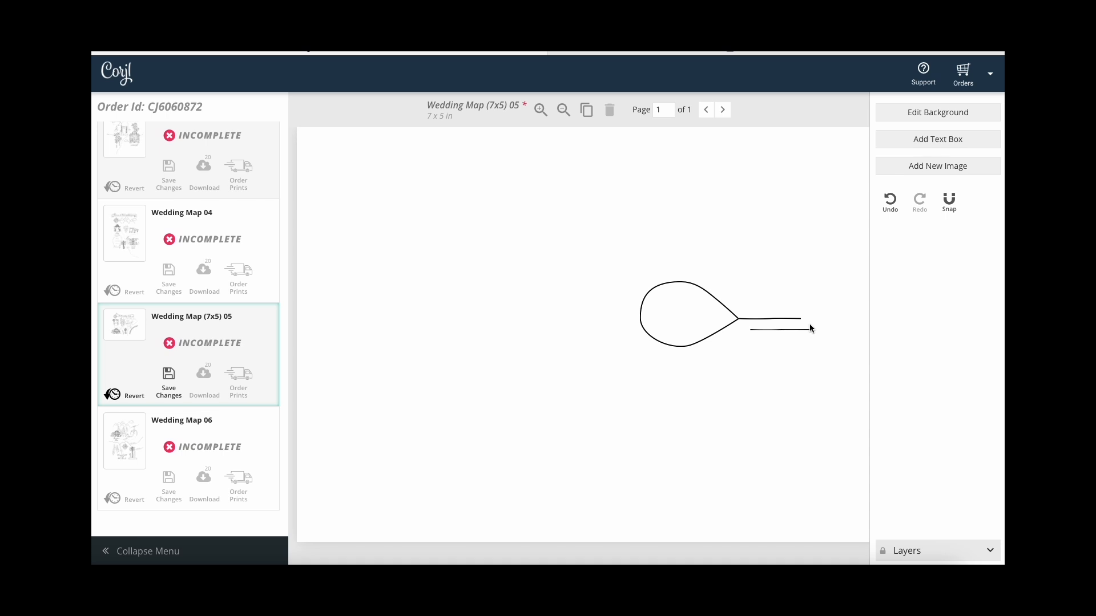
pyautogui.moveTo(794, 334)
pyautogui.mouseDown()
pyautogui.moveTo(846, 323)
pyautogui.moveTo(833, 307)
pyautogui.mouseUp()
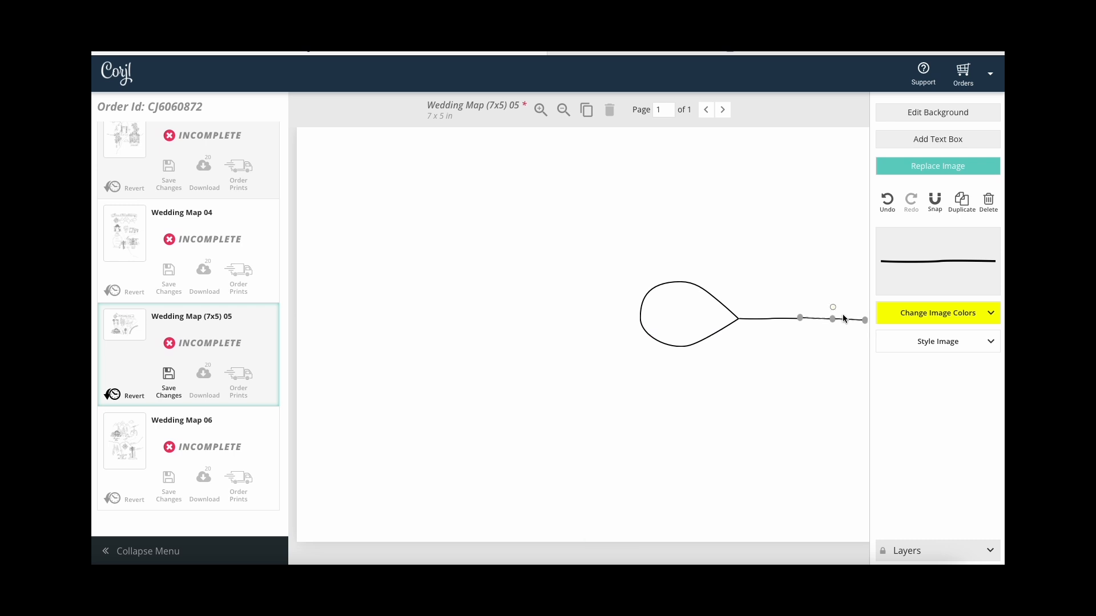
pyautogui.moveTo(833, 308); pyautogui.dragTo(836, 303)
pyautogui.press('Down')
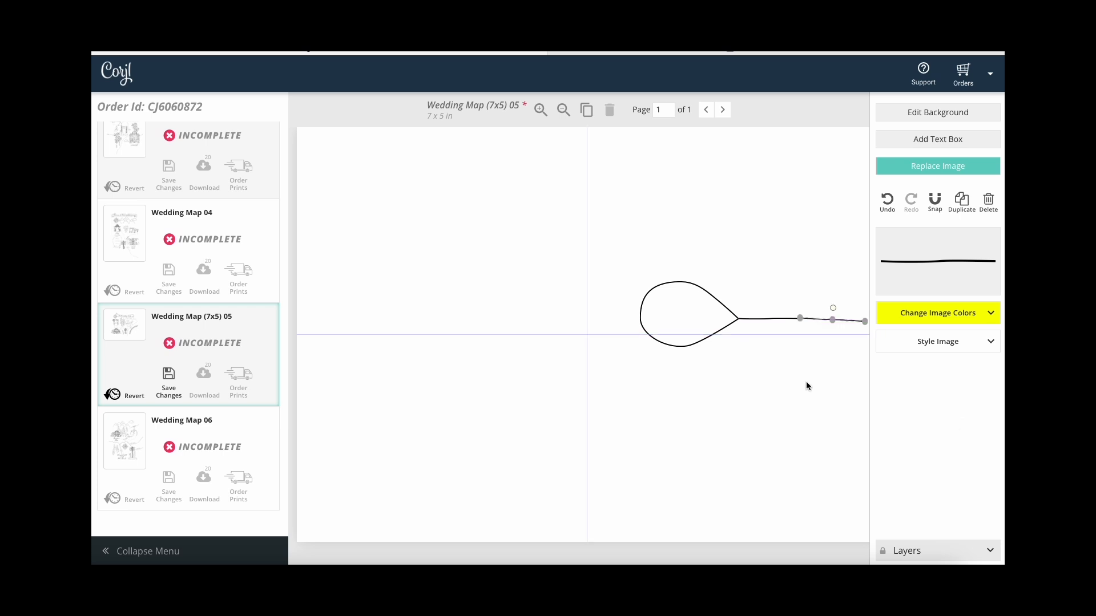
pyautogui.click(805, 345)
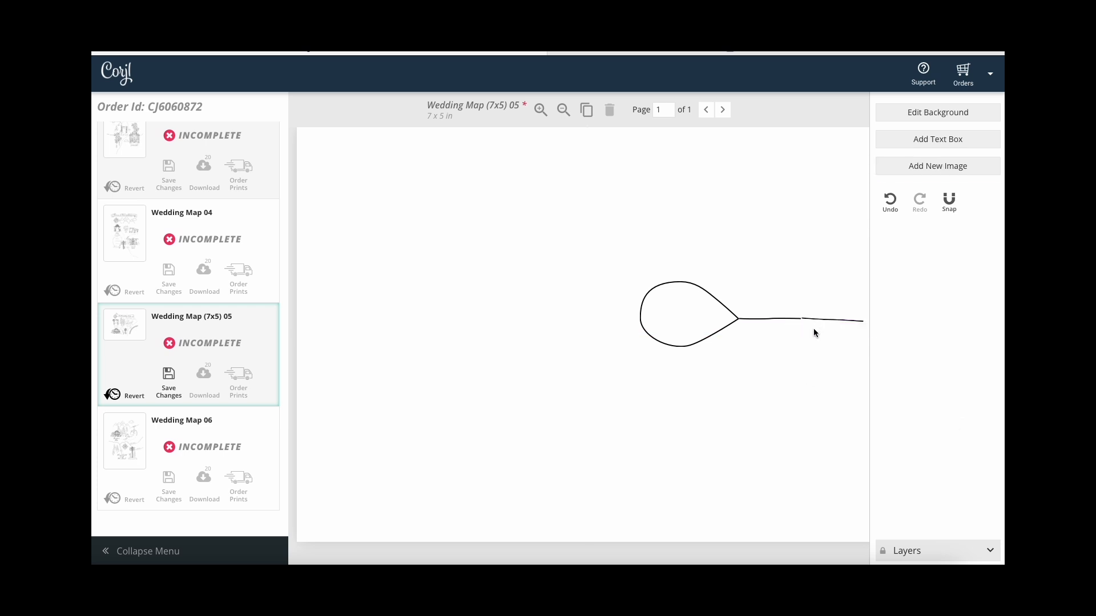
# Nudge the thin extending line left and drop the curved road piece into place.
pyautogui.click(815, 320)
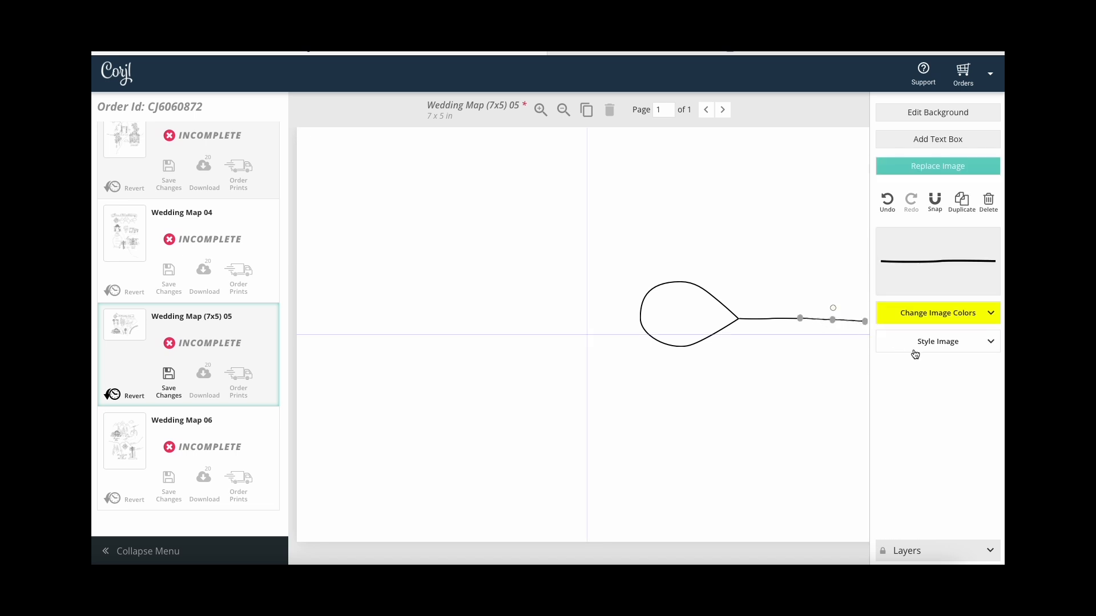
pyautogui.press('Left')
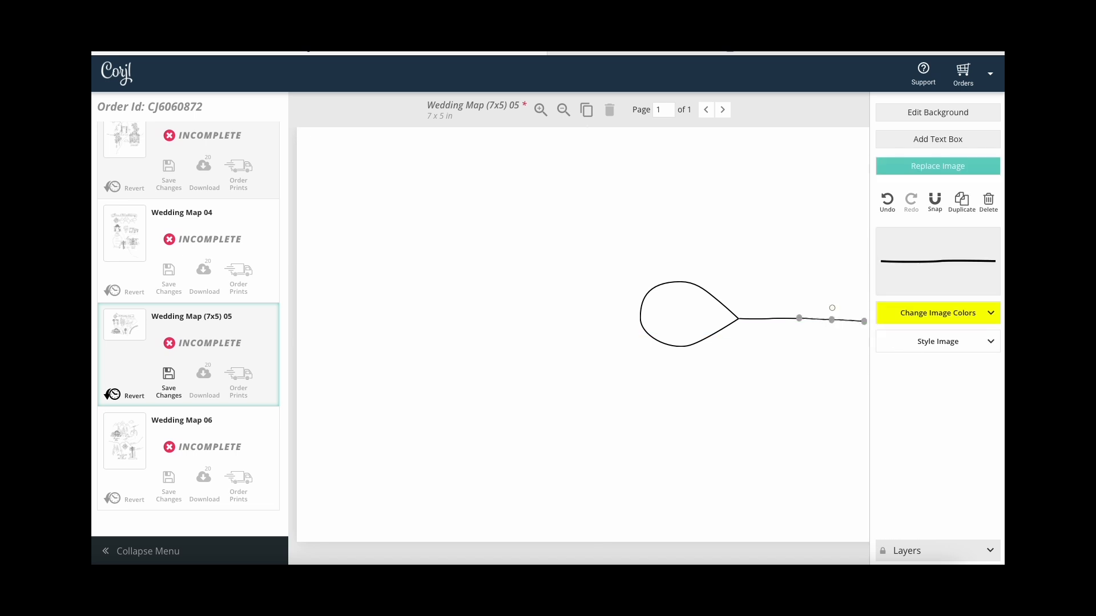
pyautogui.click(809, 364)
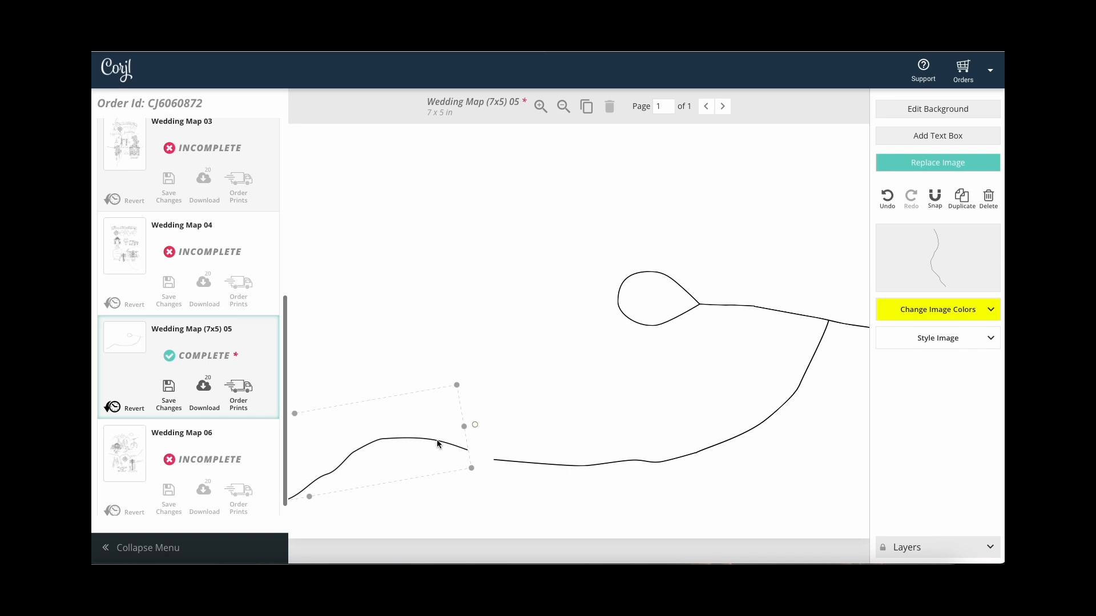
pyautogui.moveTo(447, 443); pyautogui.dragTo(473, 455)
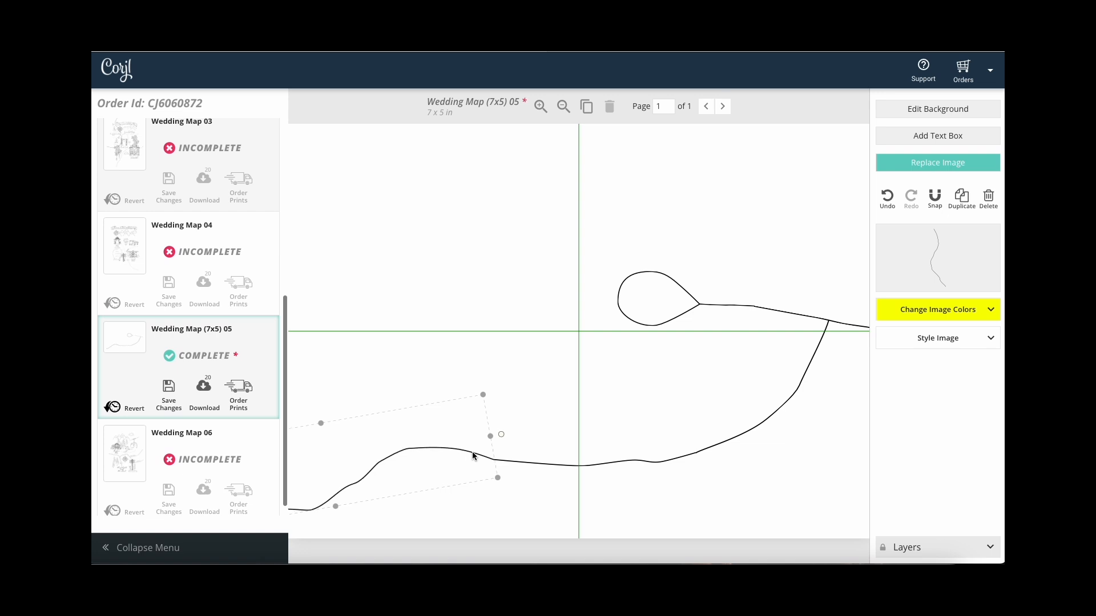
pyautogui.moveTo(358, 464); pyautogui.dragTo(359, 464)
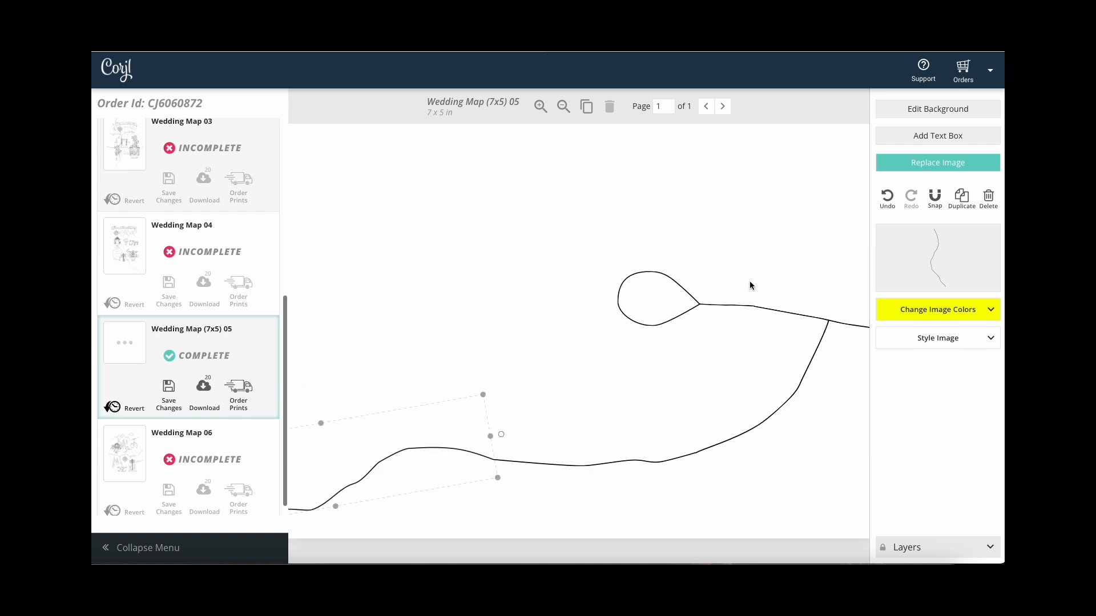
pyautogui.click(505, 238)
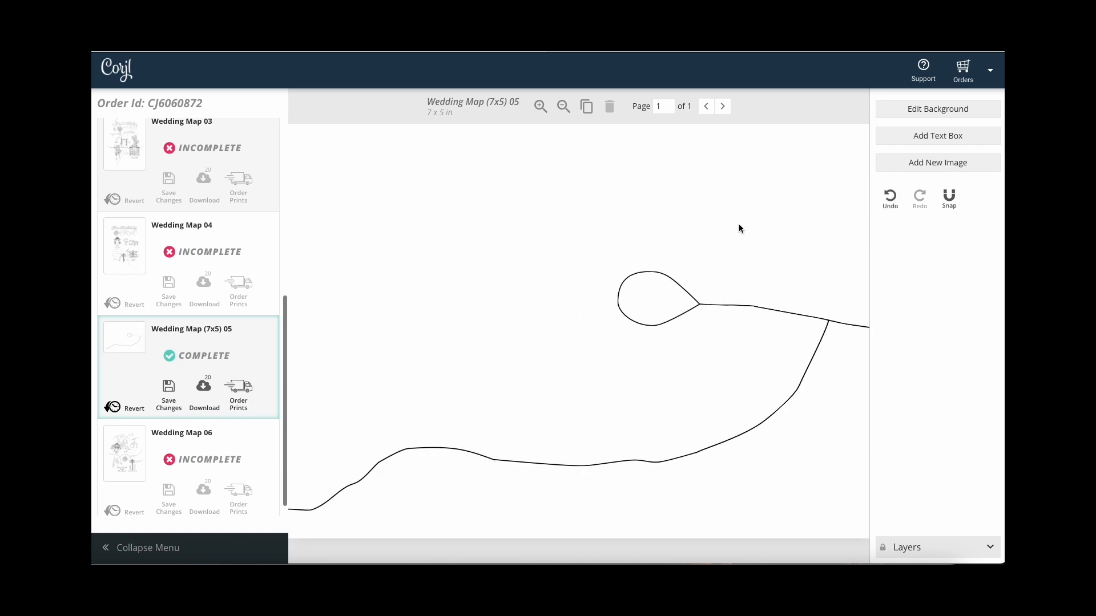
# Create a 'Village Way' text label in Amatic Bold at 14pt.
pyautogui.click(977, 142)
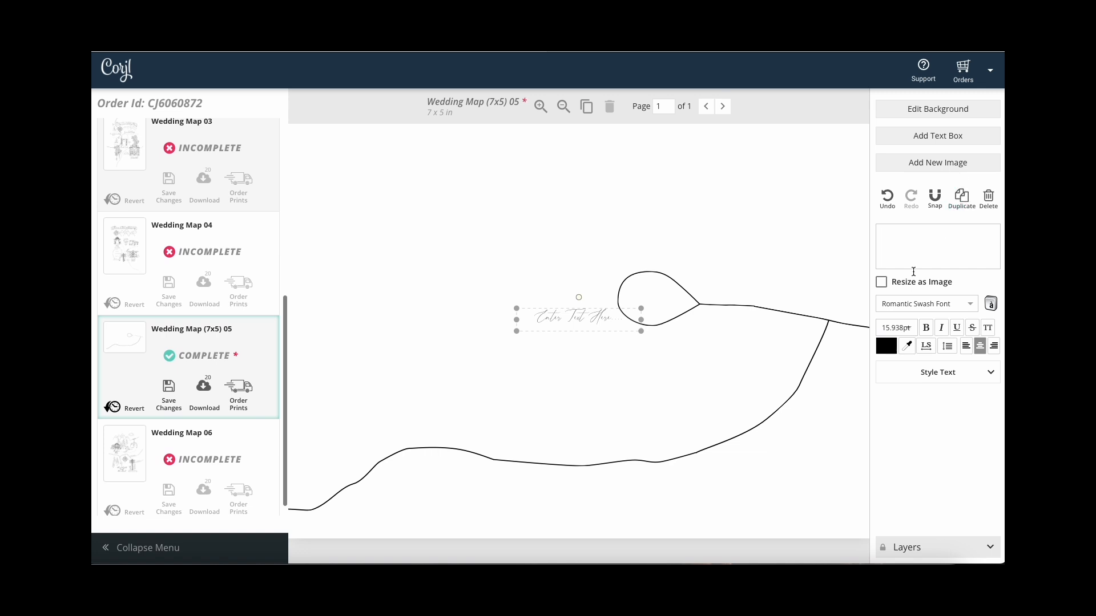
pyautogui.click(935, 240)
pyautogui.write('V')
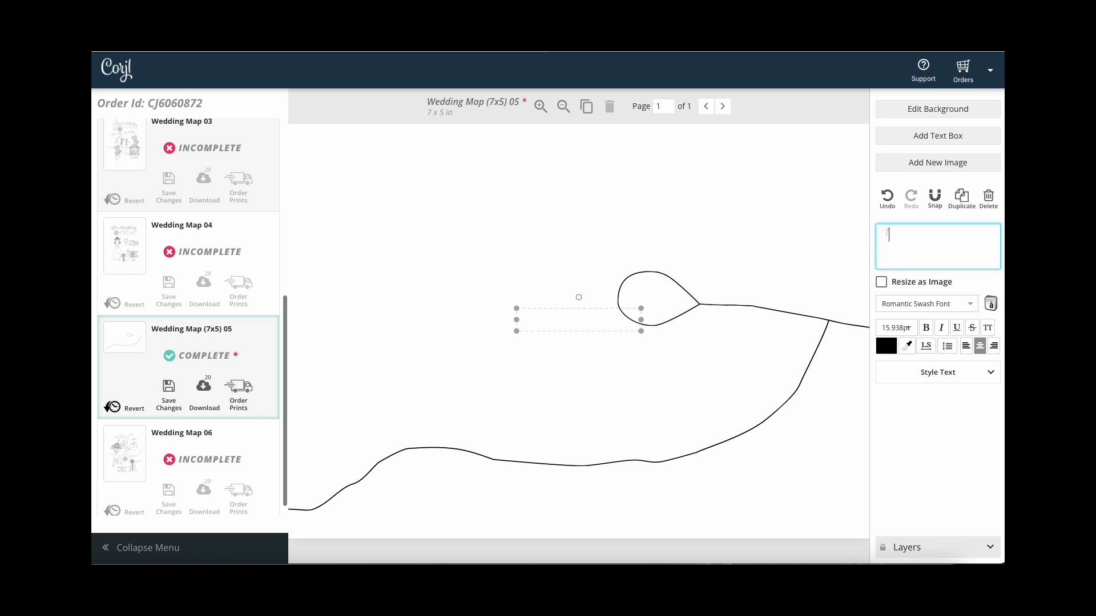
pyautogui.write('illage Way')
pyautogui.click(971, 303)
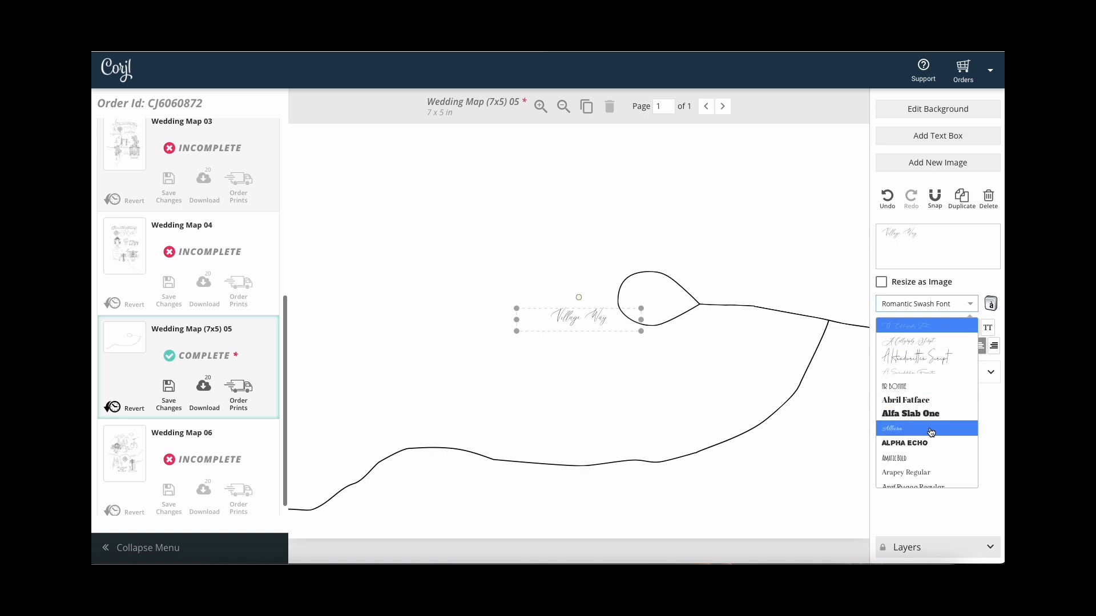
pyautogui.click(910, 460)
pyautogui.click(911, 329)
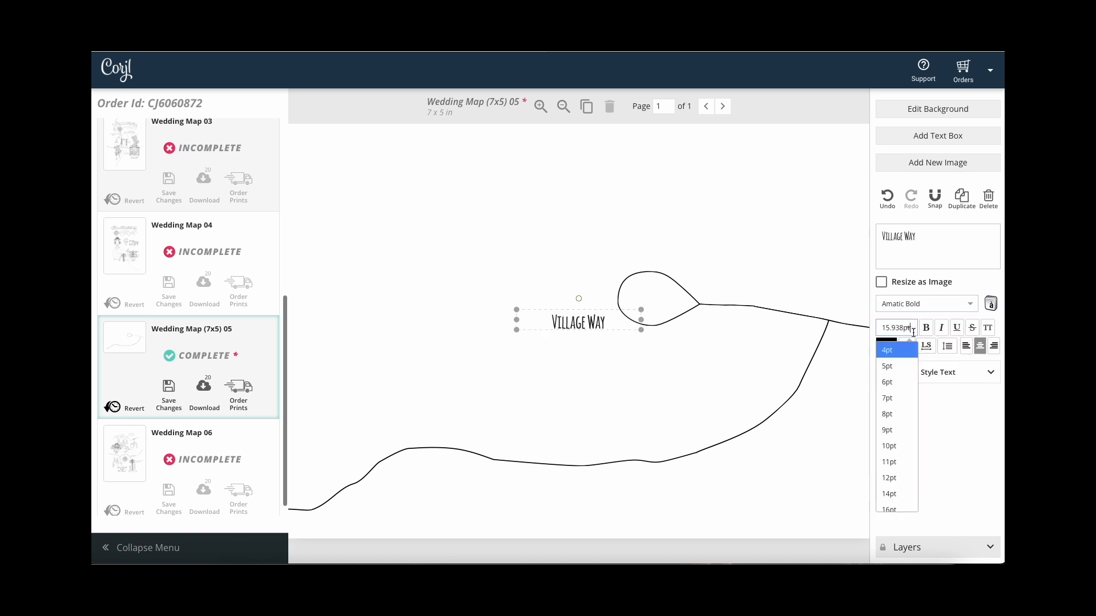
pyautogui.click(897, 495)
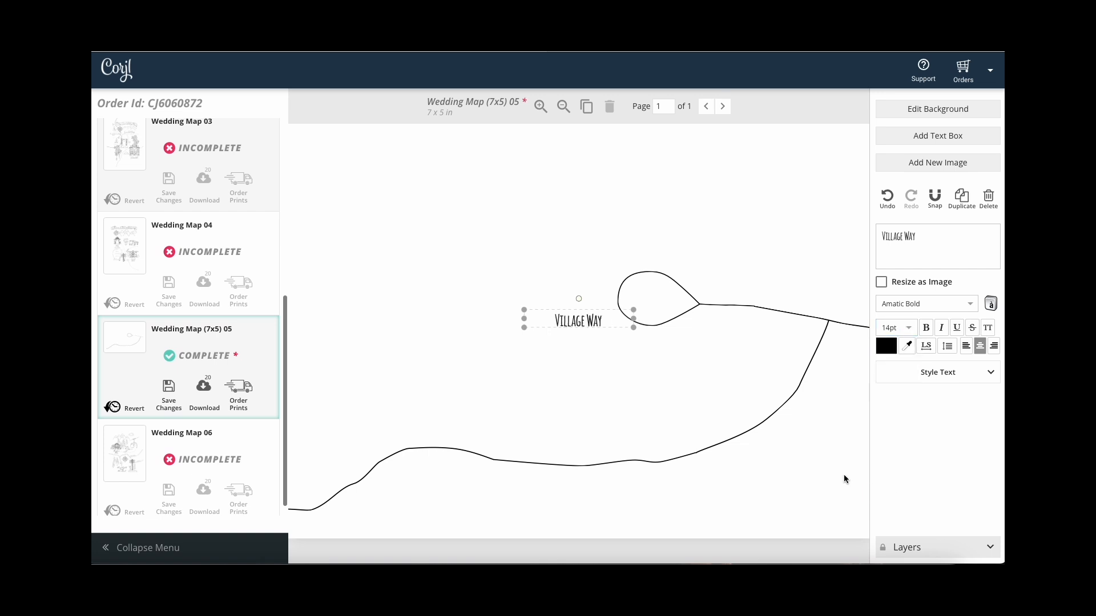
# Fit the label along the upper road, then duplicate it onto the lower road.
pyautogui.moveTo(585, 323); pyautogui.dragTo(800, 282)
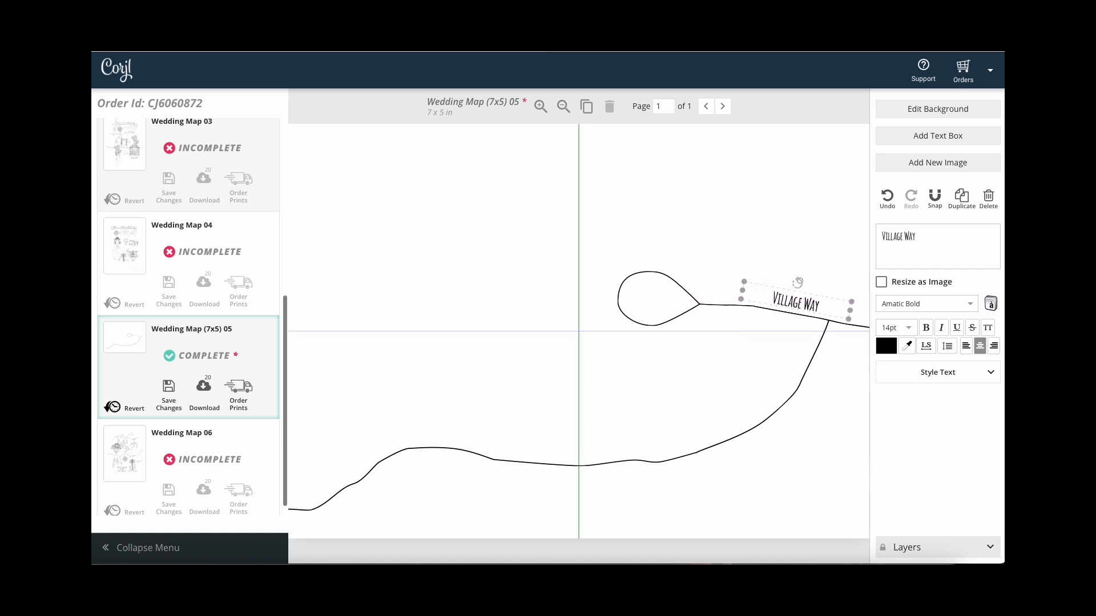
pyautogui.moveTo(743, 282); pyautogui.dragTo(759, 286)
pyautogui.moveTo(815, 309); pyautogui.dragTo(807, 305)
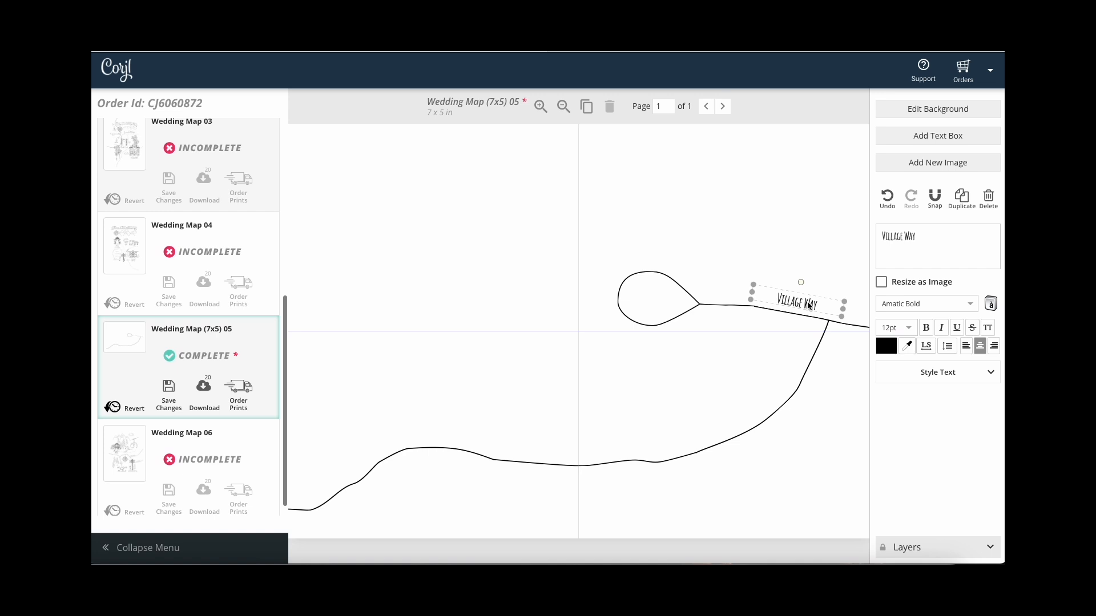
pyautogui.click(961, 198)
pyautogui.moveTo(812, 318); pyautogui.dragTo(527, 454)
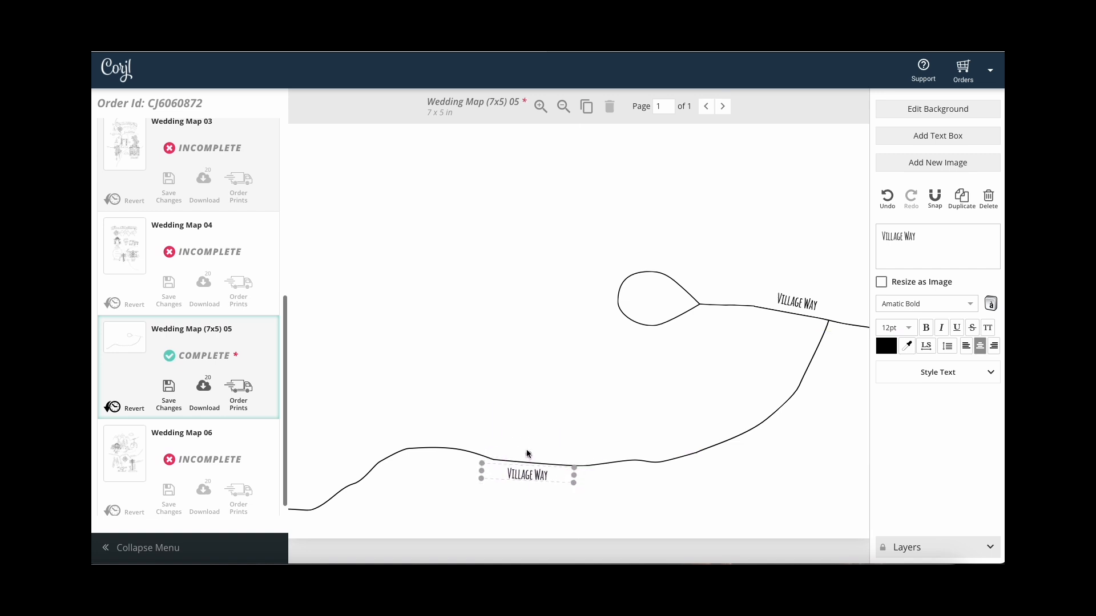
# Replace the lower label's text with 'Creekside Way'.
pyautogui.moveTo(925, 244); pyautogui.dragTo(862, 238)
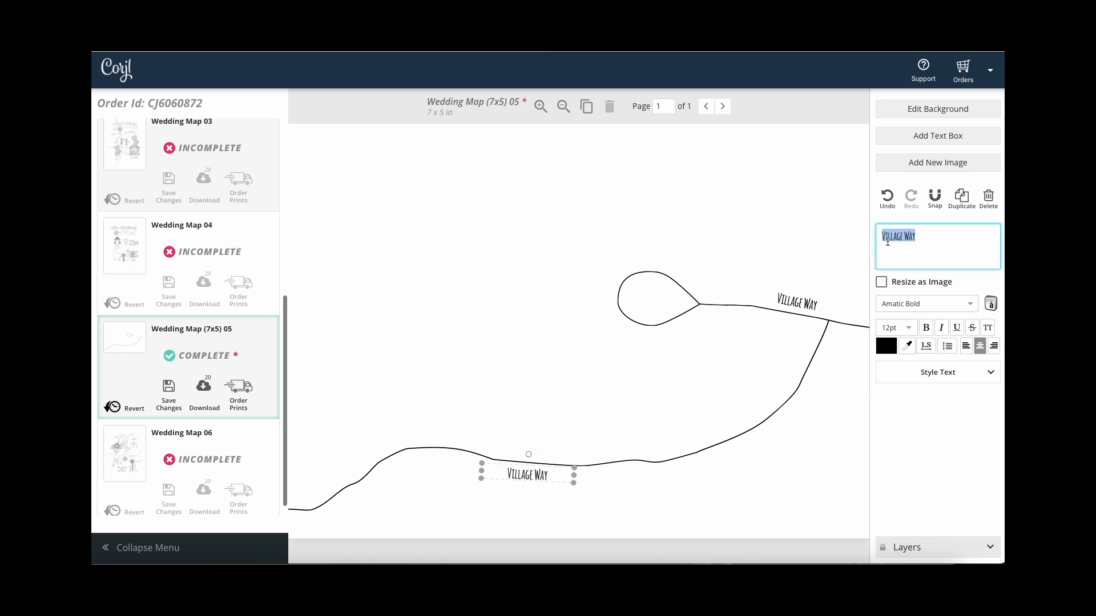
pyautogui.write('Creekside Way')
pyautogui.click(663, 437)
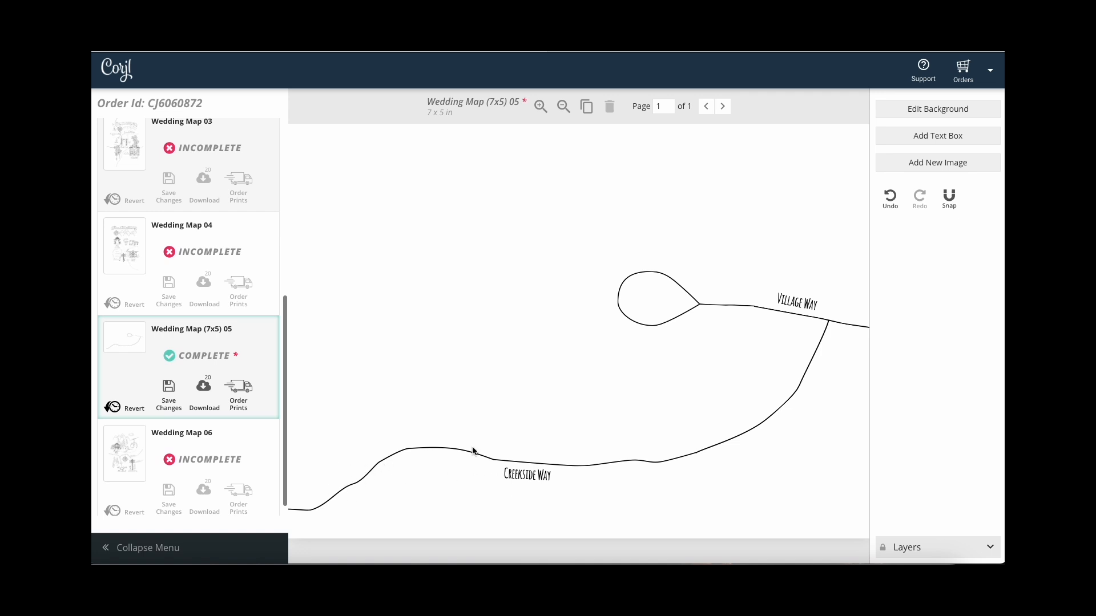
# Add the rounded-rectangle sign image and place it at Creekside Way's left end.
pyautogui.click(958, 165)
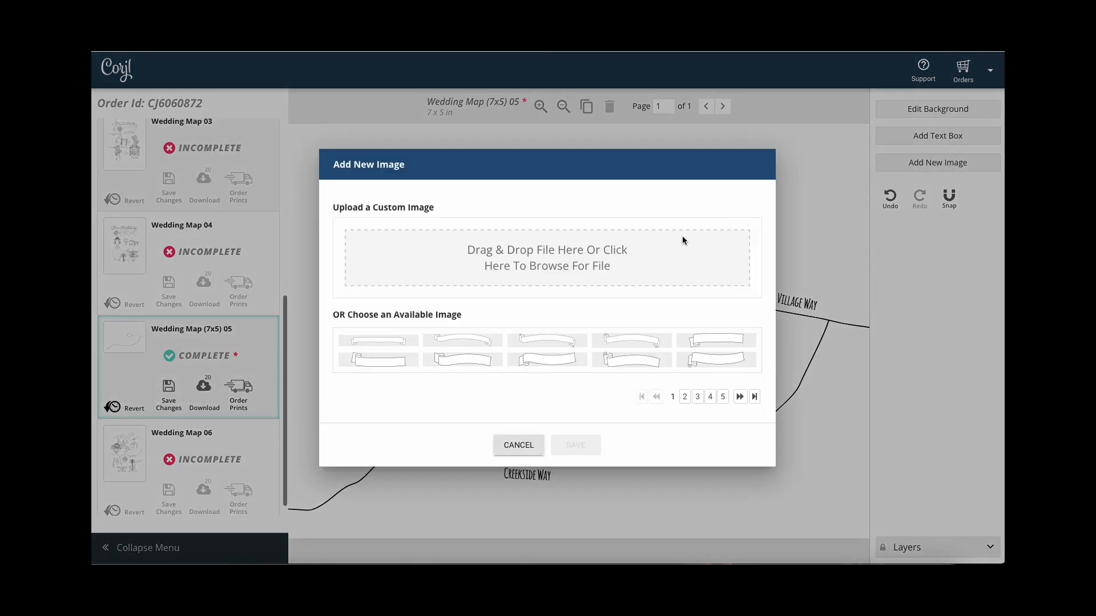
pyautogui.click(713, 400)
pyautogui.click(711, 427)
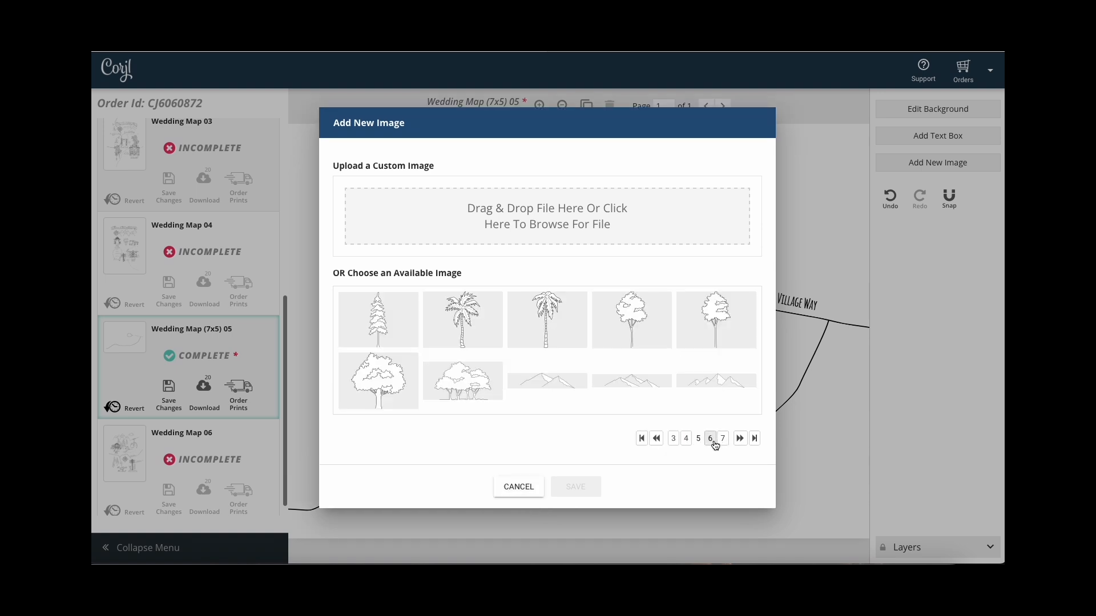
pyautogui.click(713, 440)
pyautogui.click(711, 417)
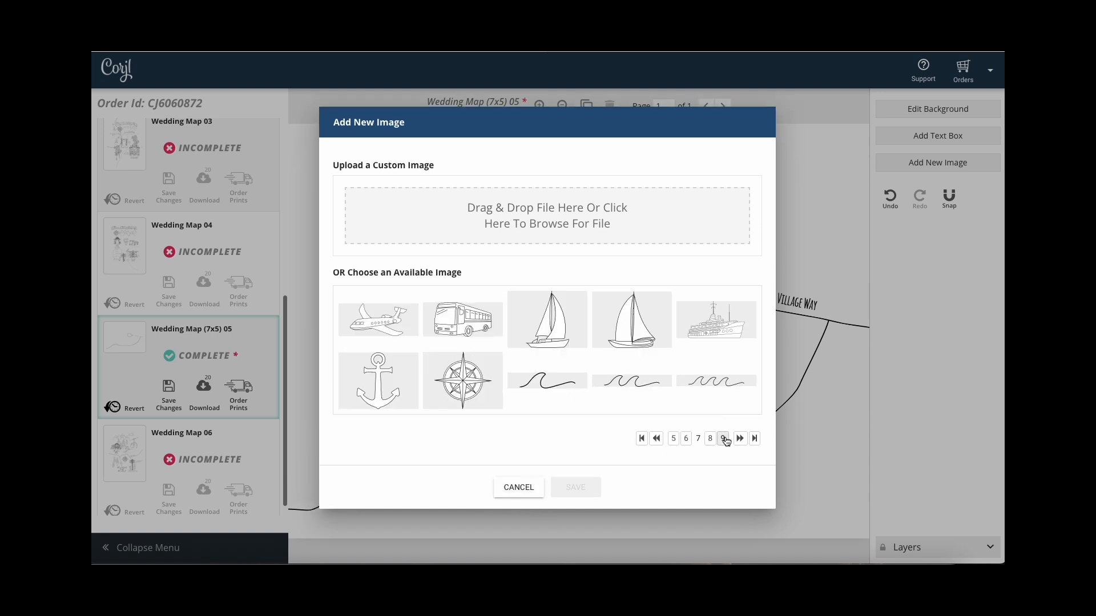
pyautogui.click(723, 439)
pyautogui.click(720, 419)
pyautogui.click(719, 439)
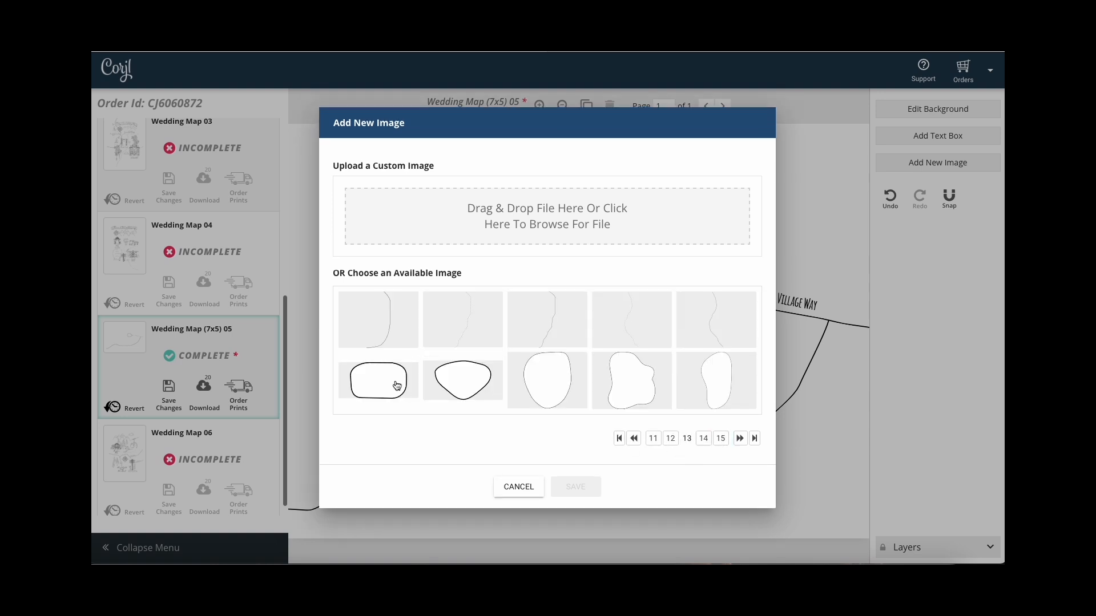
pyautogui.click(396, 386)
pyautogui.click(588, 488)
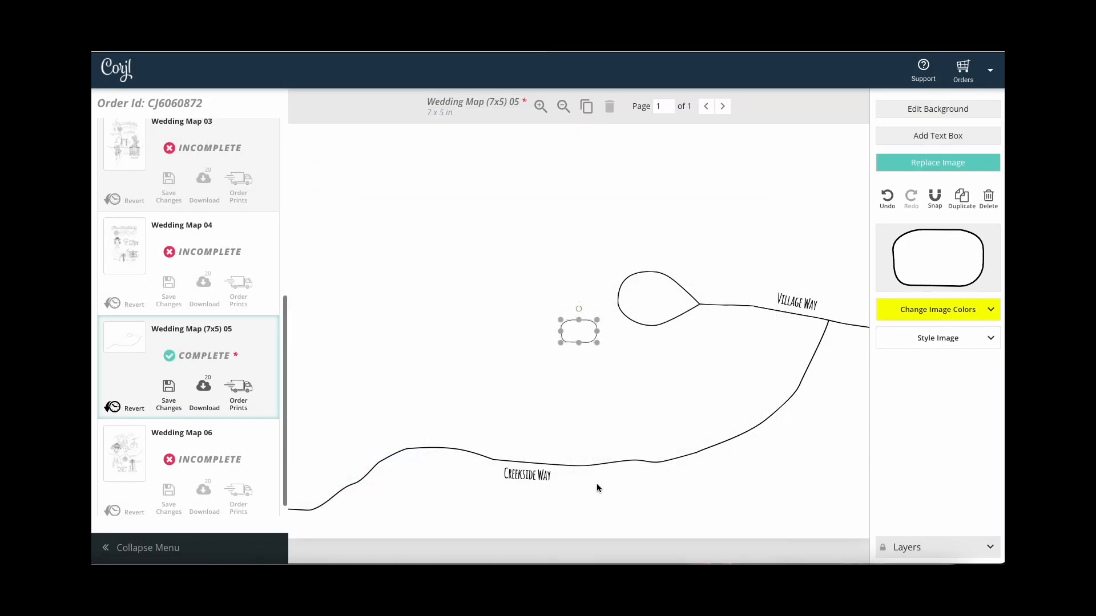
pyautogui.moveTo(587, 335); pyautogui.dragTo(348, 493)
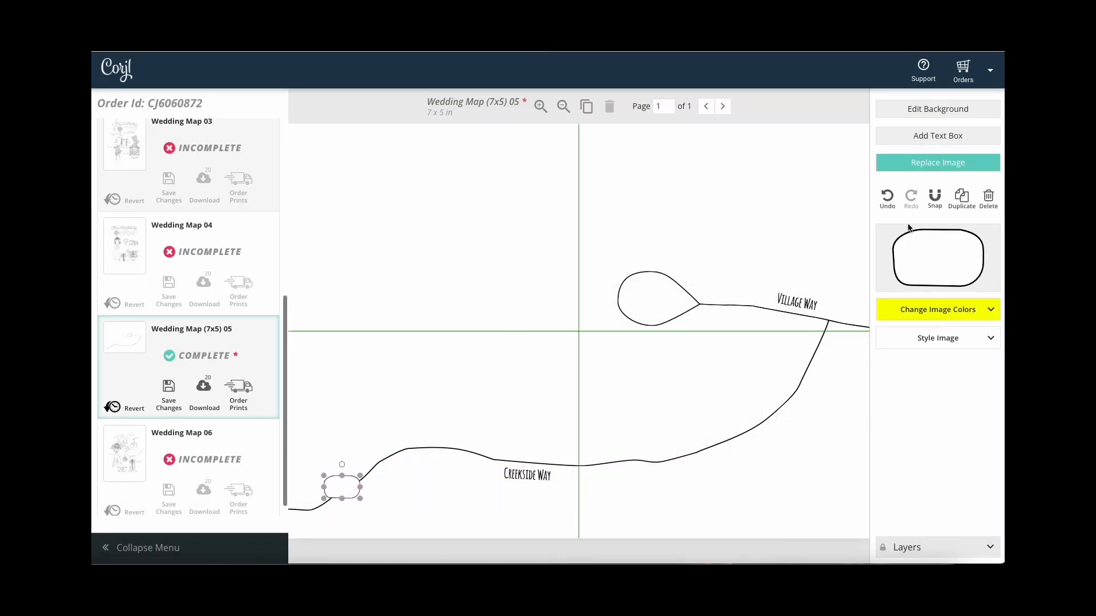
pyautogui.click(799, 215)
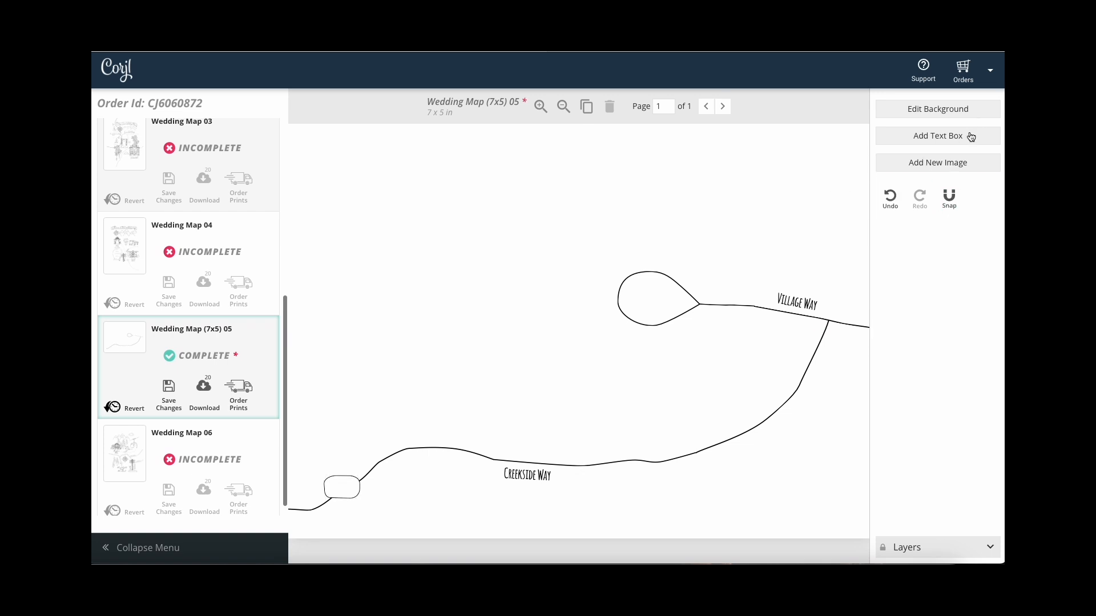
# Create an 'HWY 5' label in Amatic Bold, shrunk to 13pt over the sign.
pyautogui.click(971, 137)
pyautogui.click(902, 241)
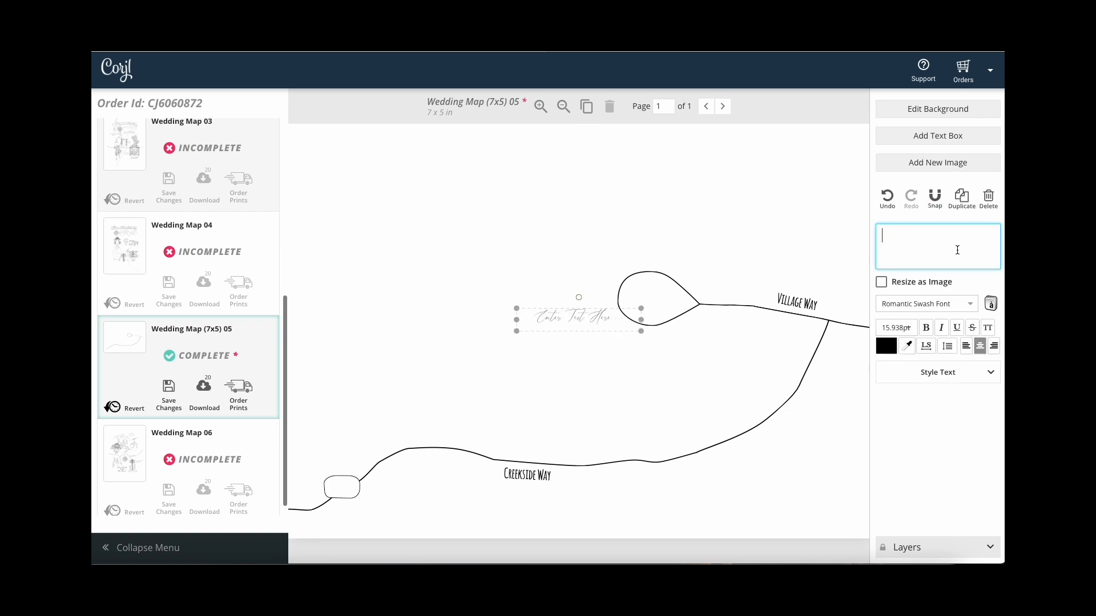
pyautogui.write('HWY')
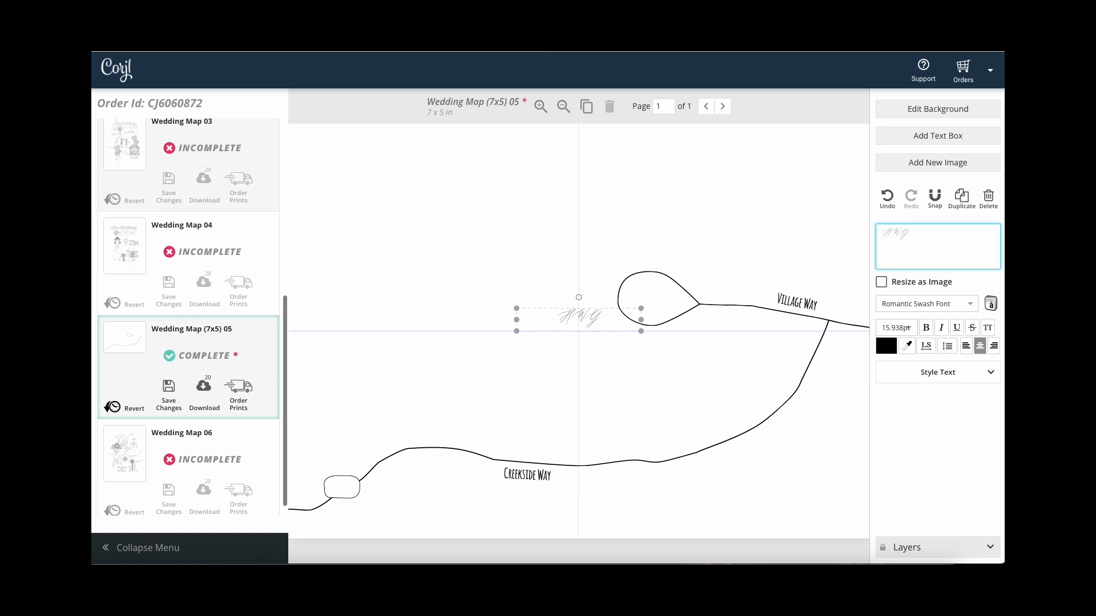
pyautogui.write(' 5')
pyautogui.hotkey('ctrl', 'a')
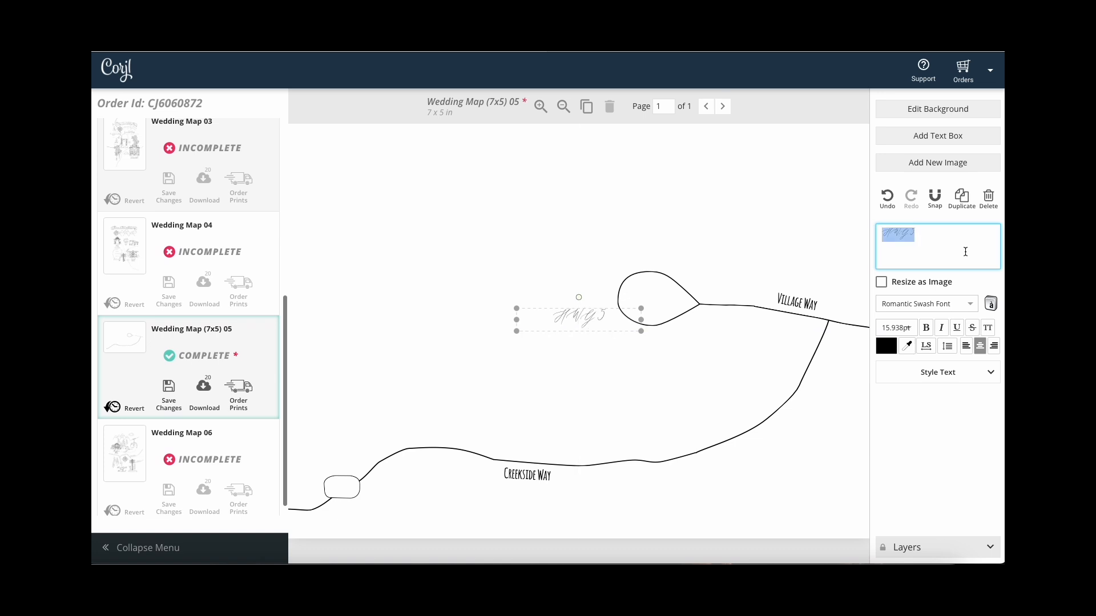
pyautogui.click(972, 303)
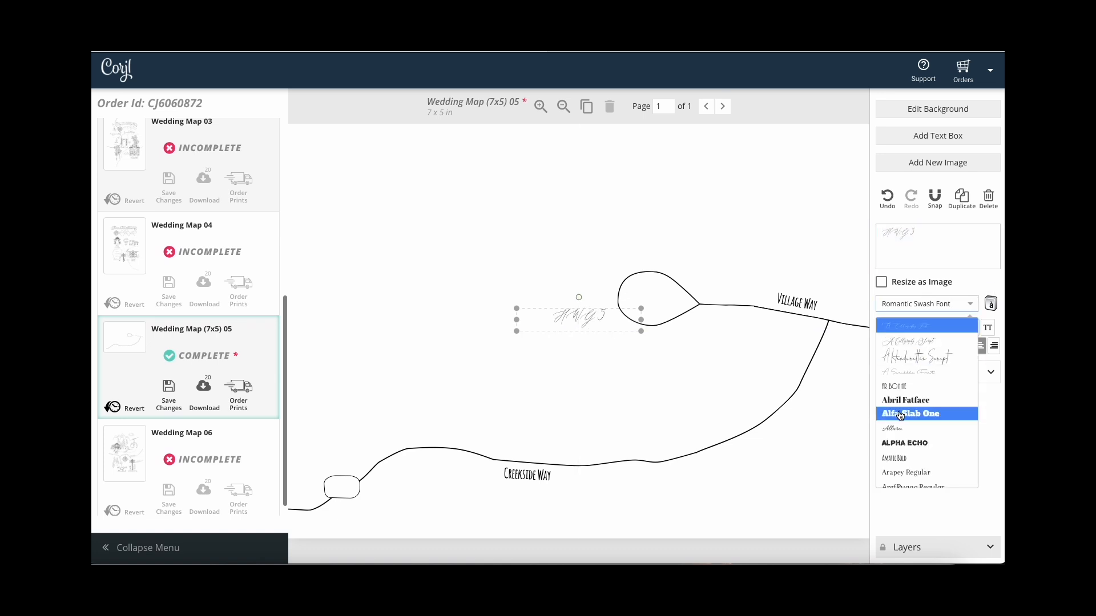
pyautogui.click(905, 457)
pyautogui.moveTo(641, 309); pyautogui.dragTo(350, 491)
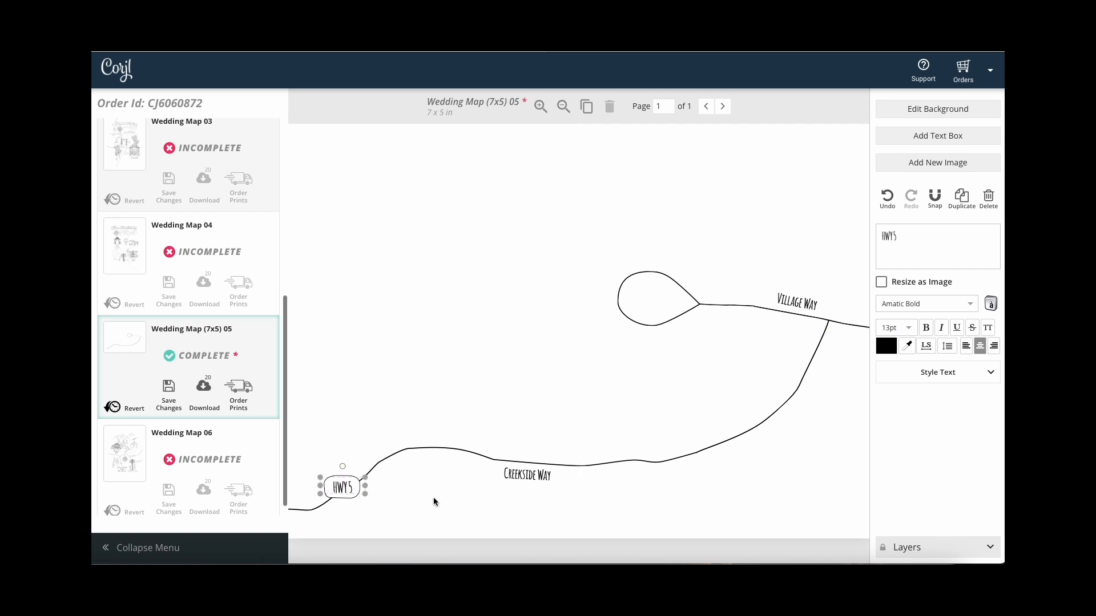
# Restack layers: sign above the text, road curve between Road-01 and Map-04.
pyautogui.click(987, 548)
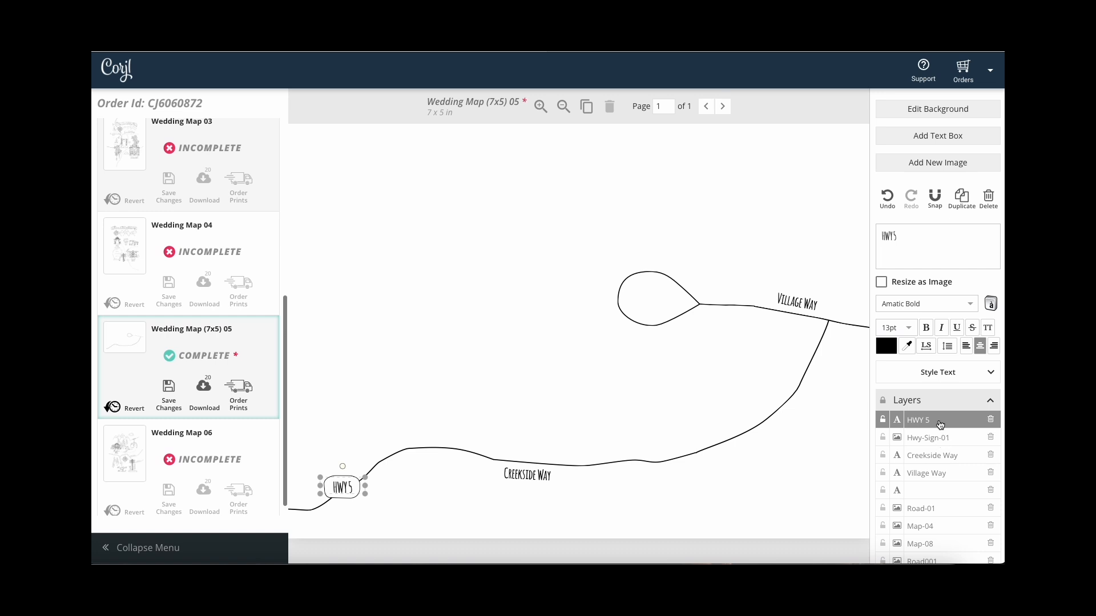
pyautogui.click(942, 439)
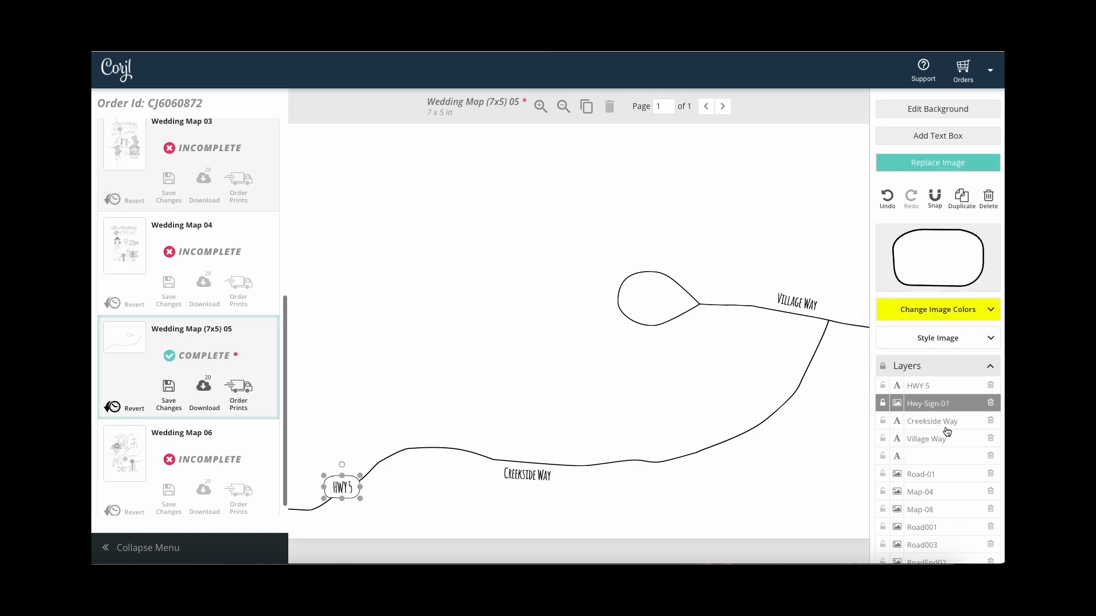
pyautogui.moveTo(947, 406); pyautogui.dragTo(946, 387)
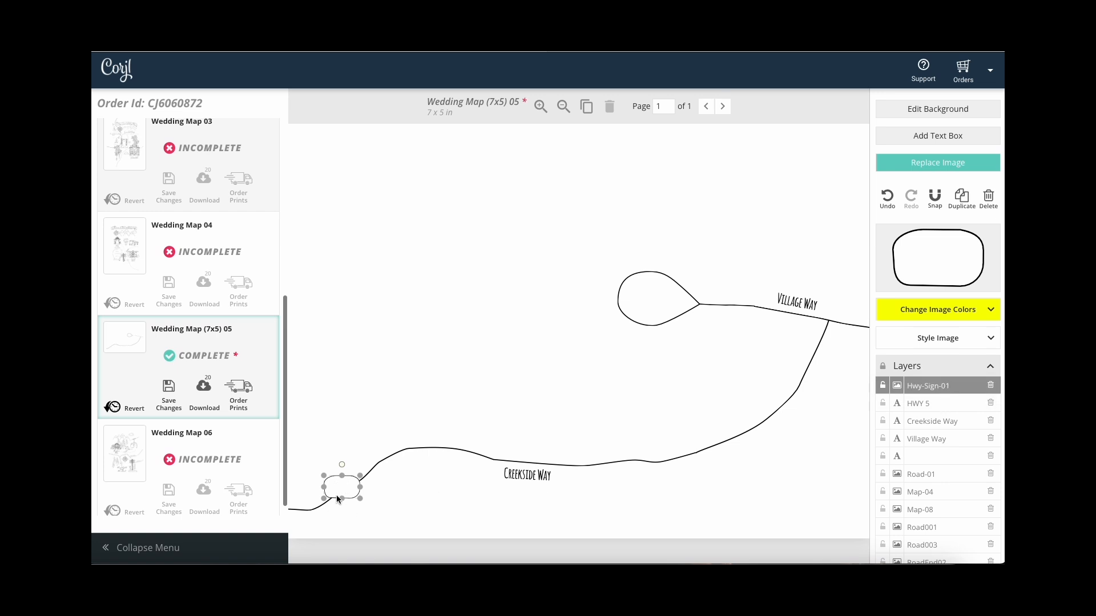
pyautogui.moveTo(347, 481)
pyautogui.mouseDown()
pyautogui.moveTo(369, 488)
pyautogui.moveTo(350, 491)
pyautogui.moveTo(368, 478)
pyautogui.mouseUp()
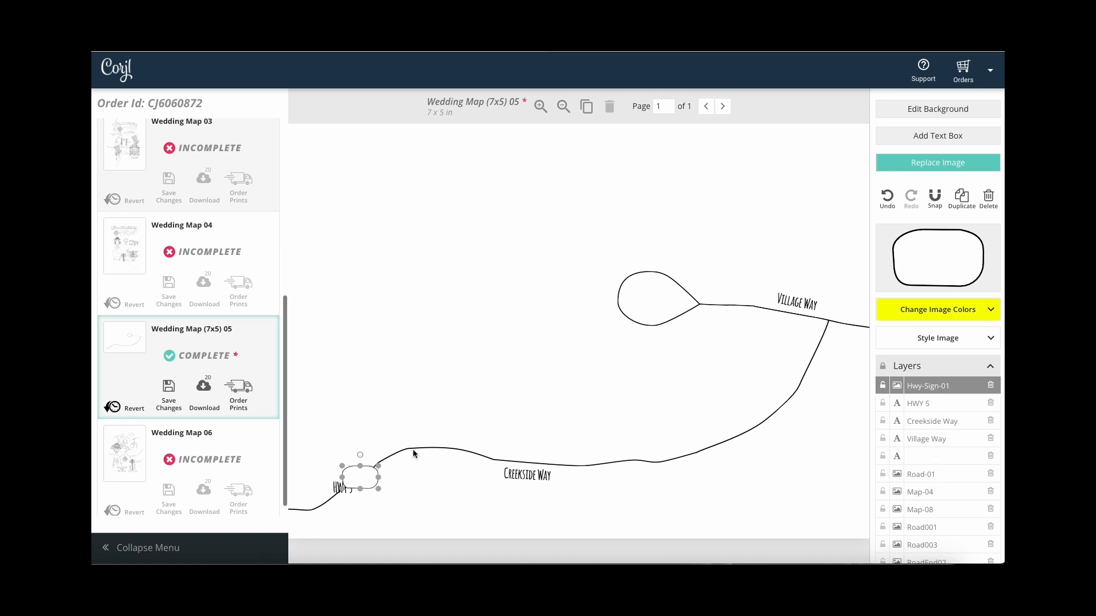
pyautogui.click(414, 453)
pyautogui.moveTo(925, 509); pyautogui.dragTo(927, 397)
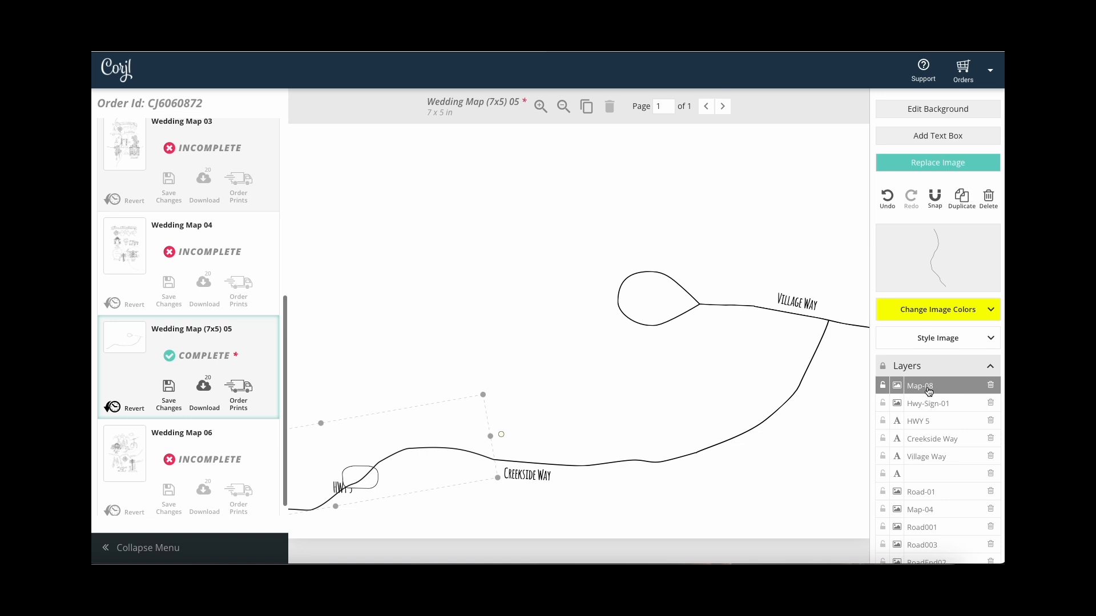
pyautogui.moveTo(928, 391); pyautogui.dragTo(932, 489)
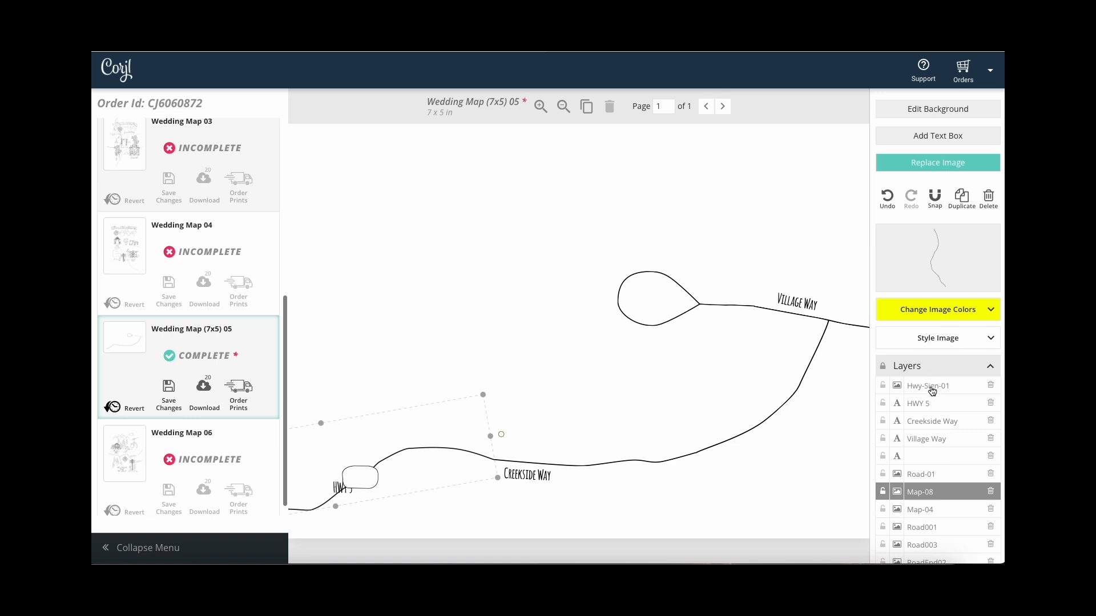
# Bring the HWY 5 text above the highway sign and set it onto the sign.
pyautogui.click(931, 405)
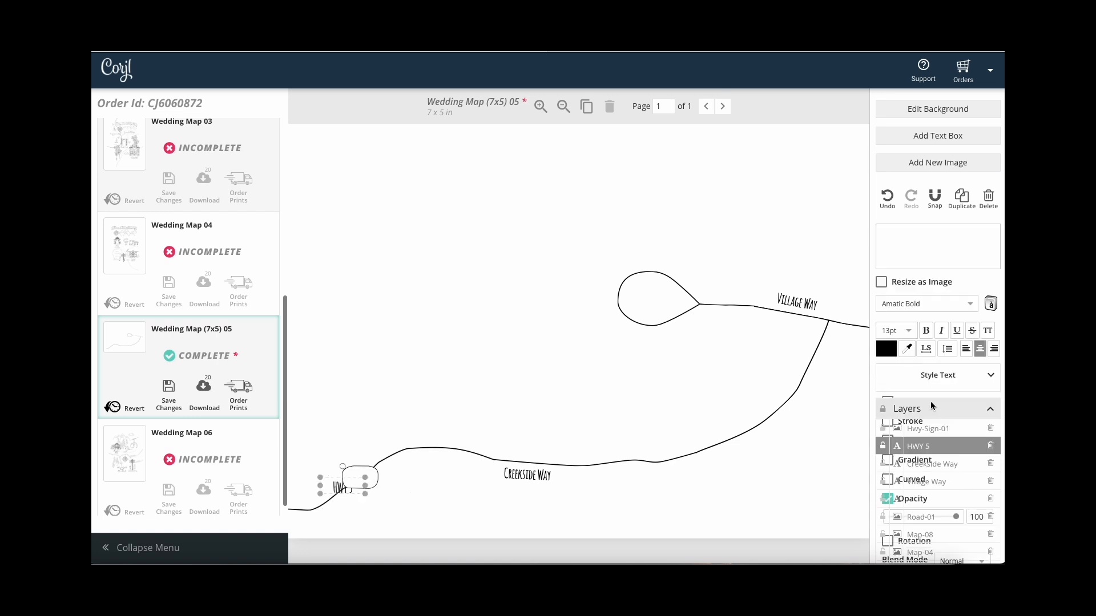
pyautogui.moveTo(939, 438); pyautogui.dragTo(936, 423)
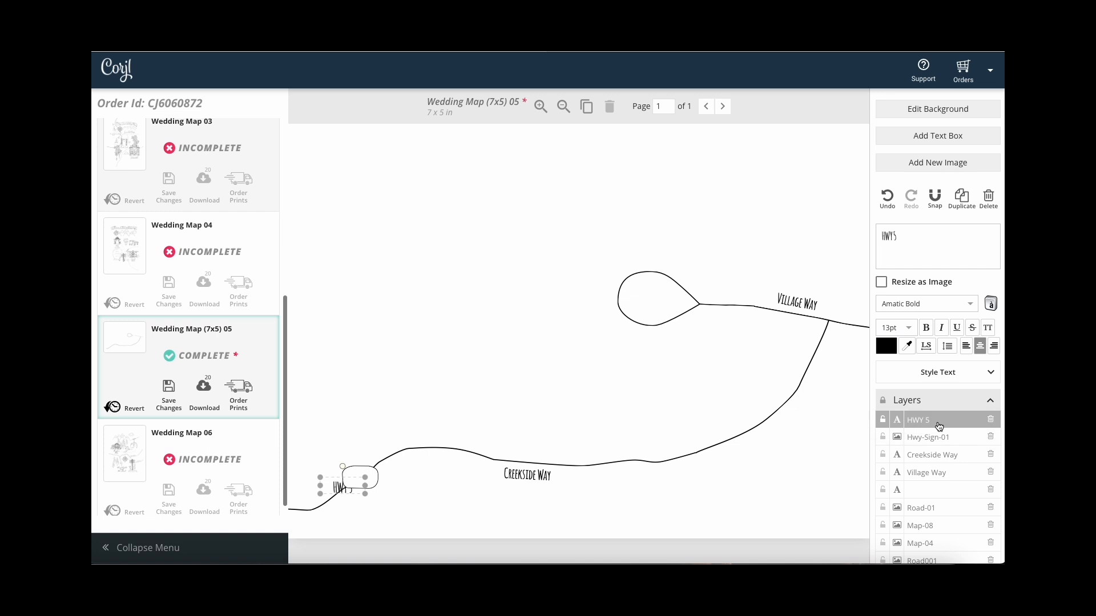
pyautogui.moveTo(339, 490); pyautogui.dragTo(354, 481)
pyautogui.click(403, 498)
pyautogui.click(519, 360)
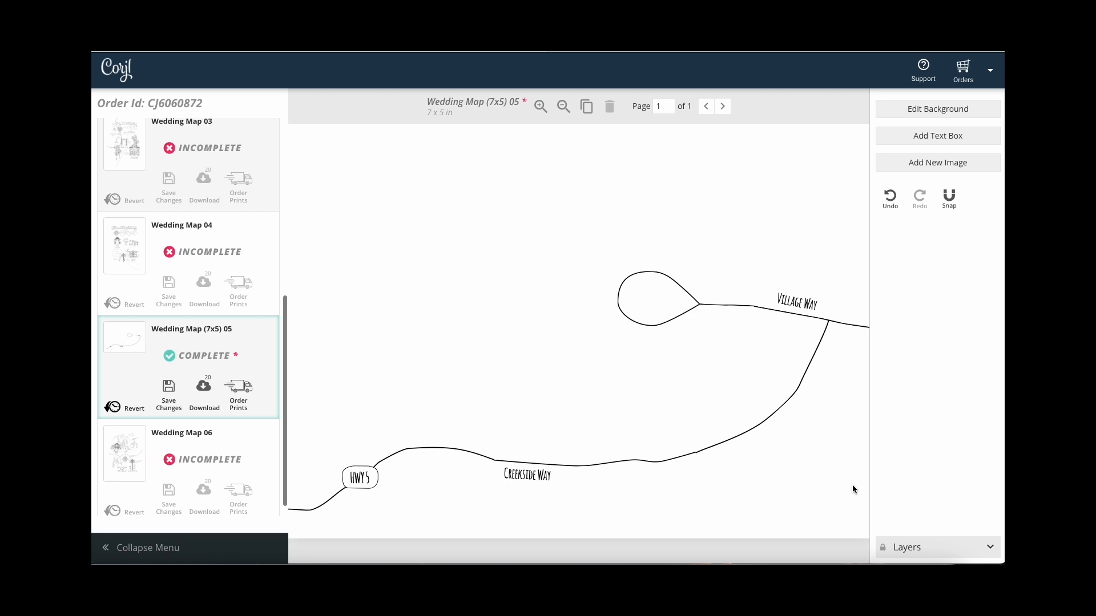
# Lock all ten map layers, from RoadEnd02 up to HWY 5.
pyautogui.click(992, 548)
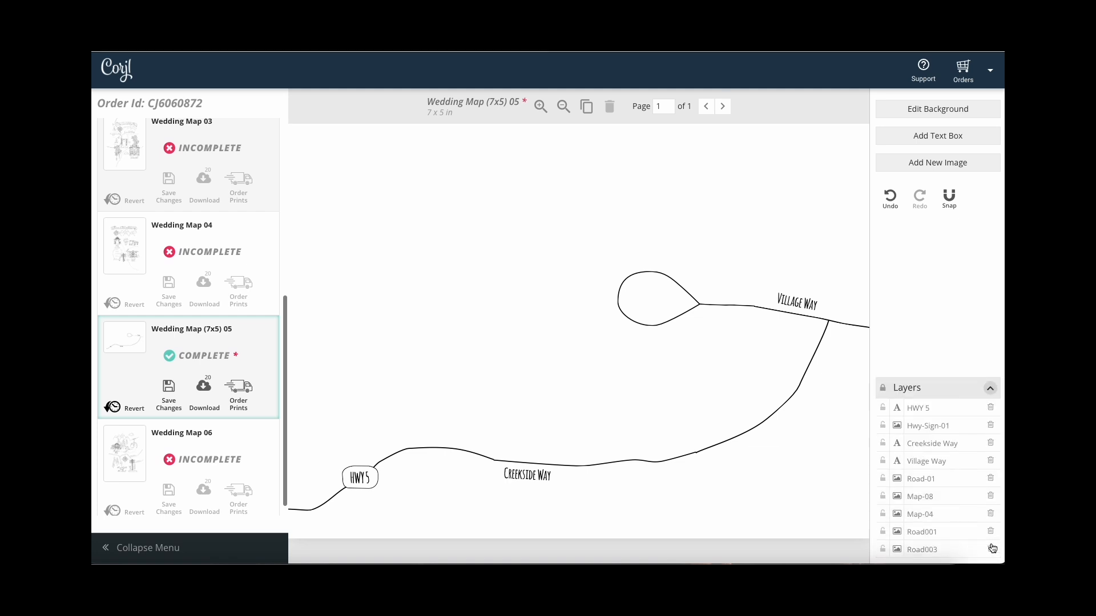
pyautogui.click(883, 533)
pyautogui.click(884, 515)
pyautogui.click(883, 497)
pyautogui.click(883, 479)
pyautogui.click(883, 462)
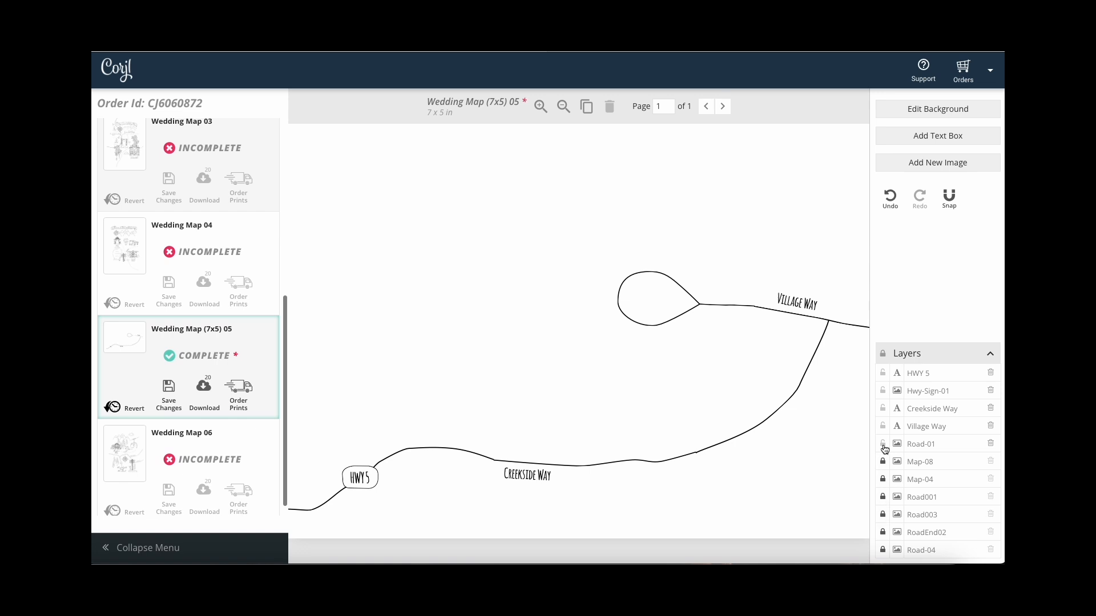
pyautogui.click(883, 445)
pyautogui.click(883, 427)
pyautogui.click(883, 409)
pyautogui.click(883, 391)
pyautogui.click(883, 374)
# Unlock HWY 5, centre it on its sign, relock it and save the design.
pyautogui.click(883, 373)
pyautogui.moveTo(366, 481); pyautogui.dragTo(368, 481)
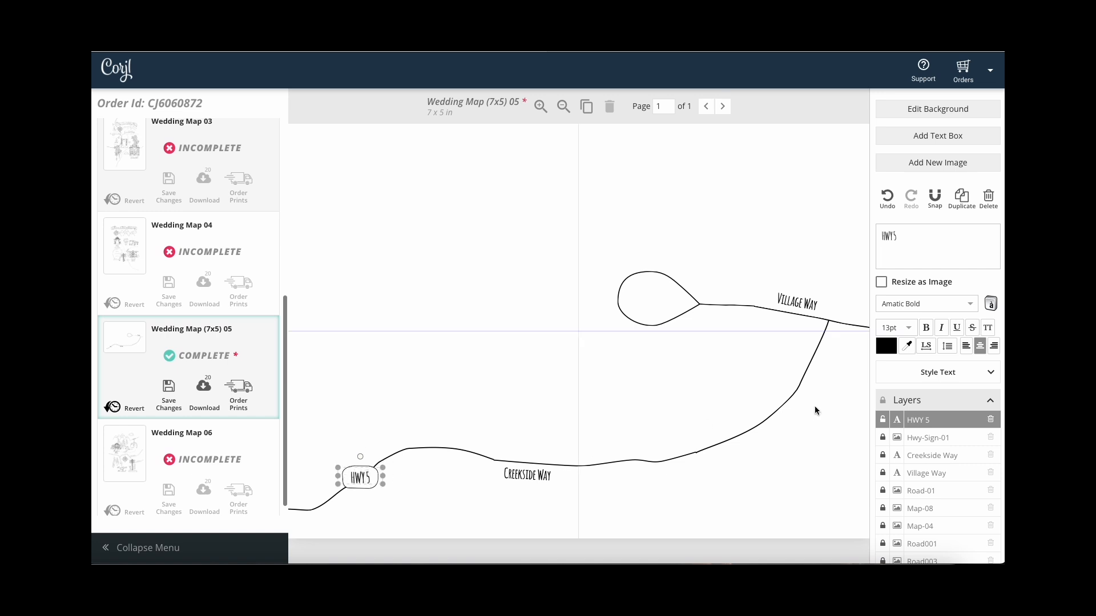
pyautogui.click(883, 422)
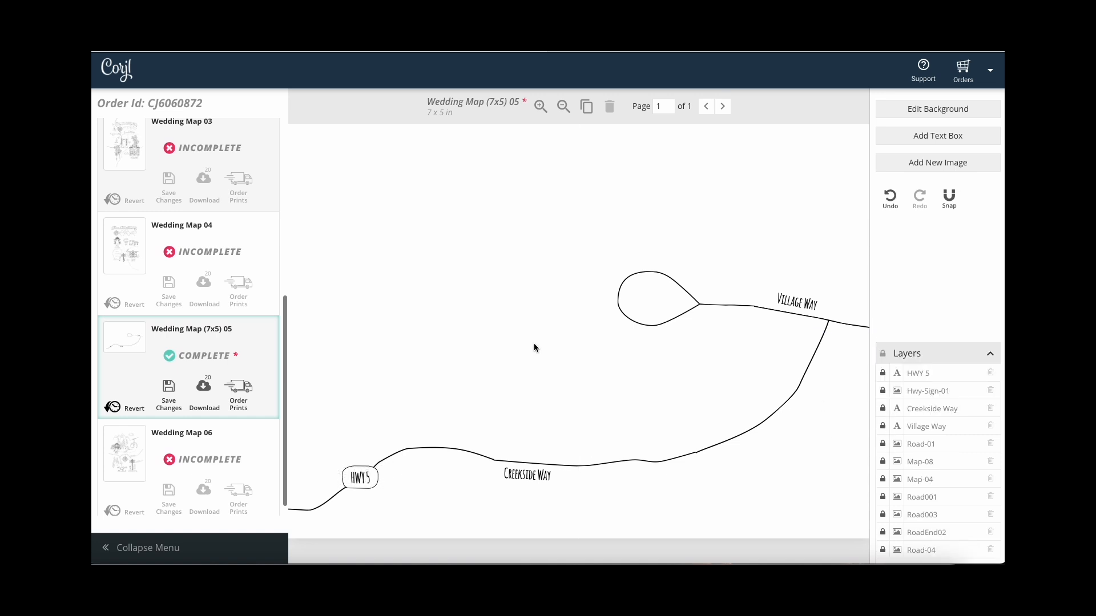
pyautogui.click(171, 391)
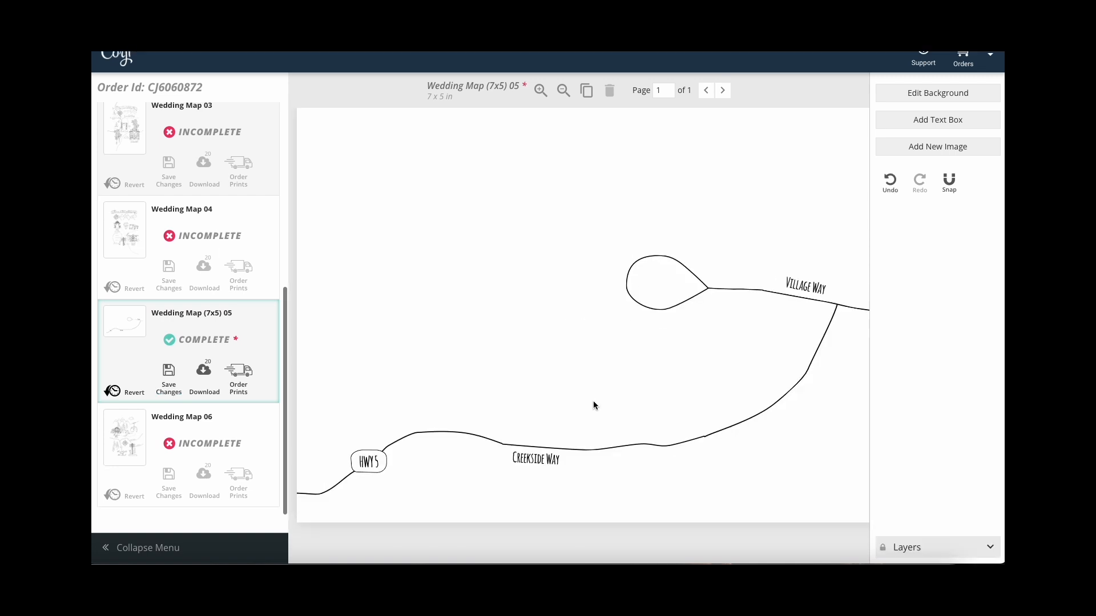
# Add the large hotel building illustration from the image library to the map.
pyautogui.click(933, 147)
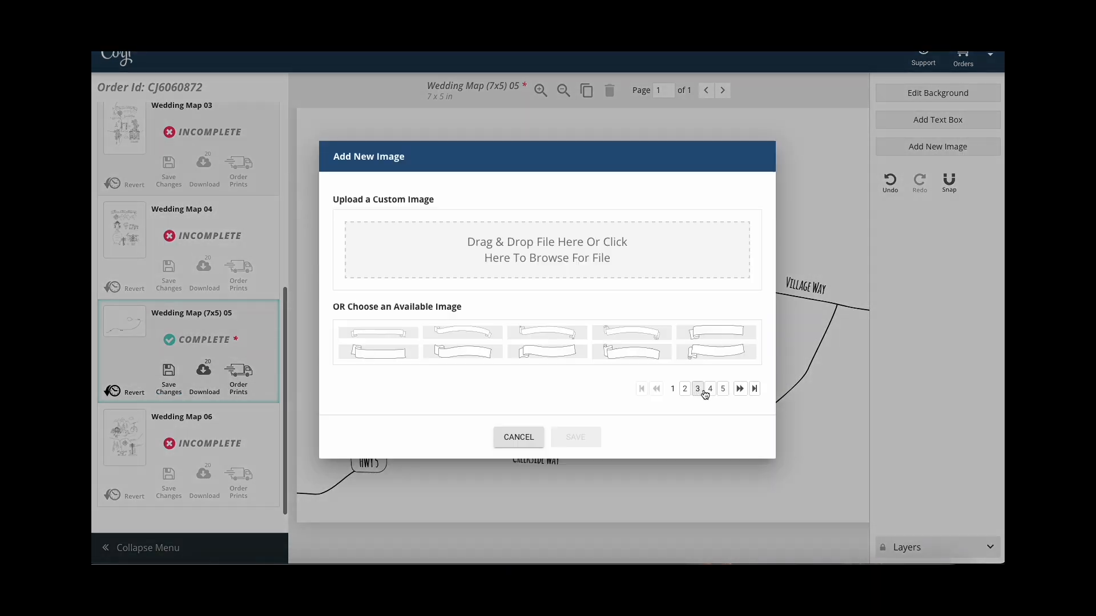
pyautogui.click(754, 389)
pyautogui.click(654, 431)
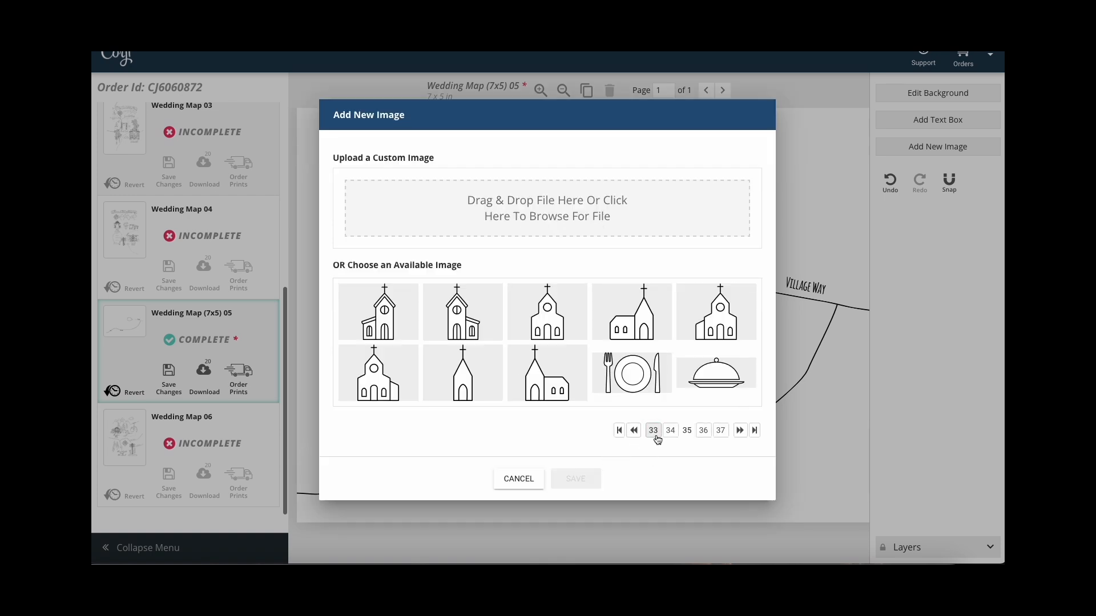
pyautogui.click(653, 429)
pyautogui.click(653, 428)
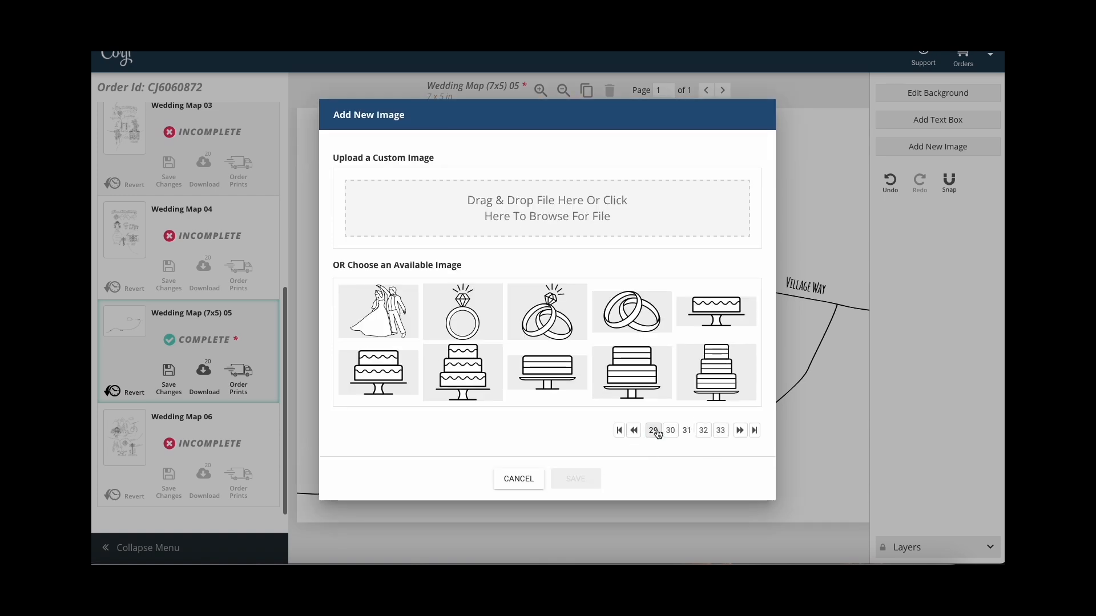
pyautogui.click(653, 431)
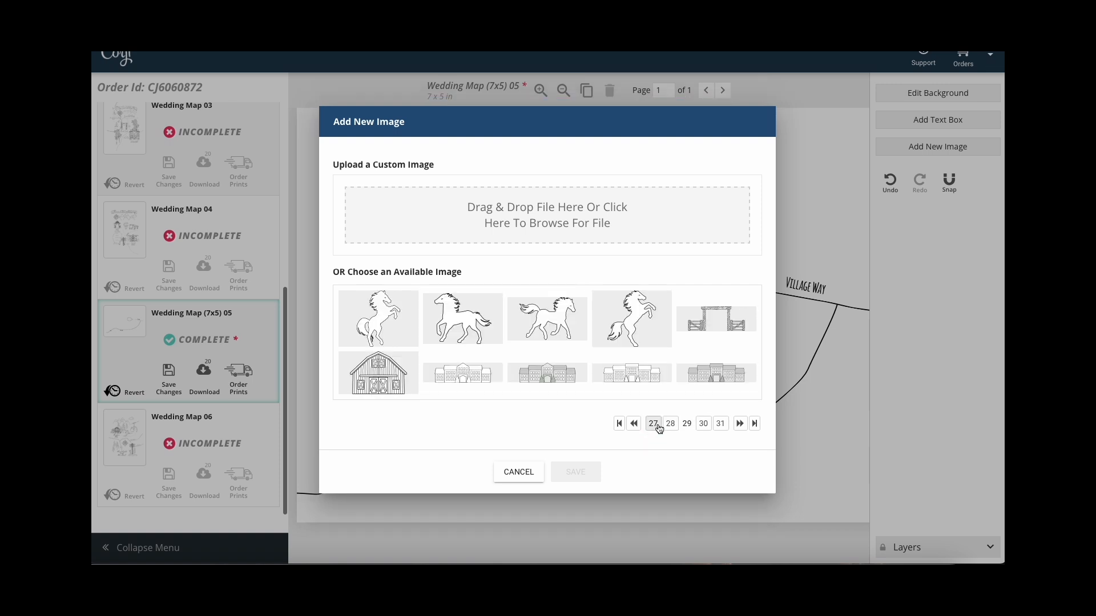
pyautogui.click(470, 378)
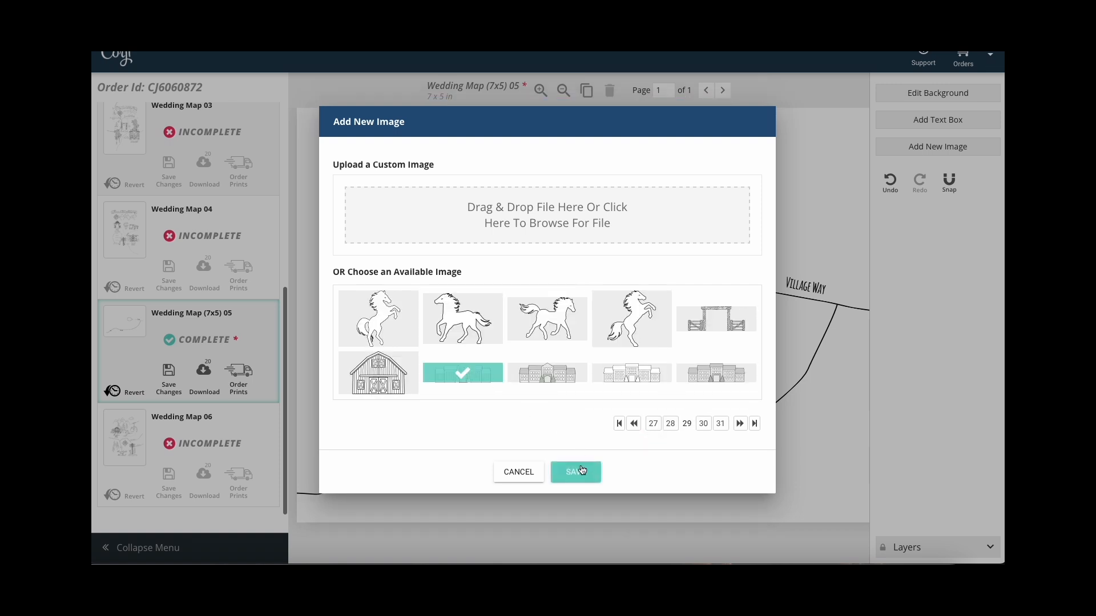
pyautogui.click(581, 471)
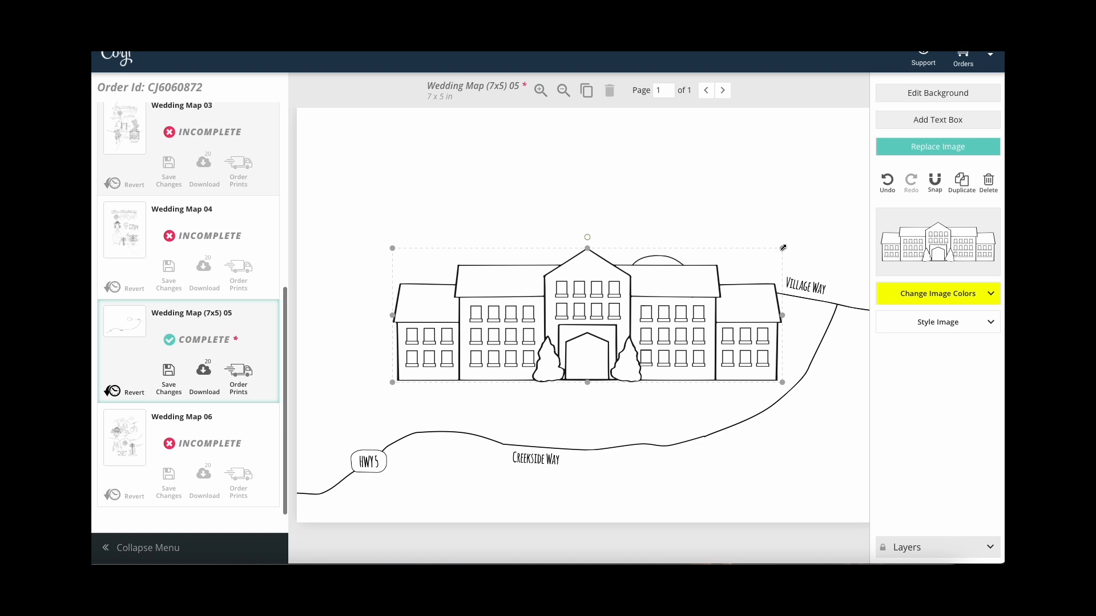
# Shrink the hotel and set it just above Creekside Way near the map centre.
pyautogui.moveTo(783, 248); pyautogui.dragTo(641, 312)
pyautogui.moveTo(552, 338); pyautogui.dragTo(660, 400)
pyautogui.click(748, 366)
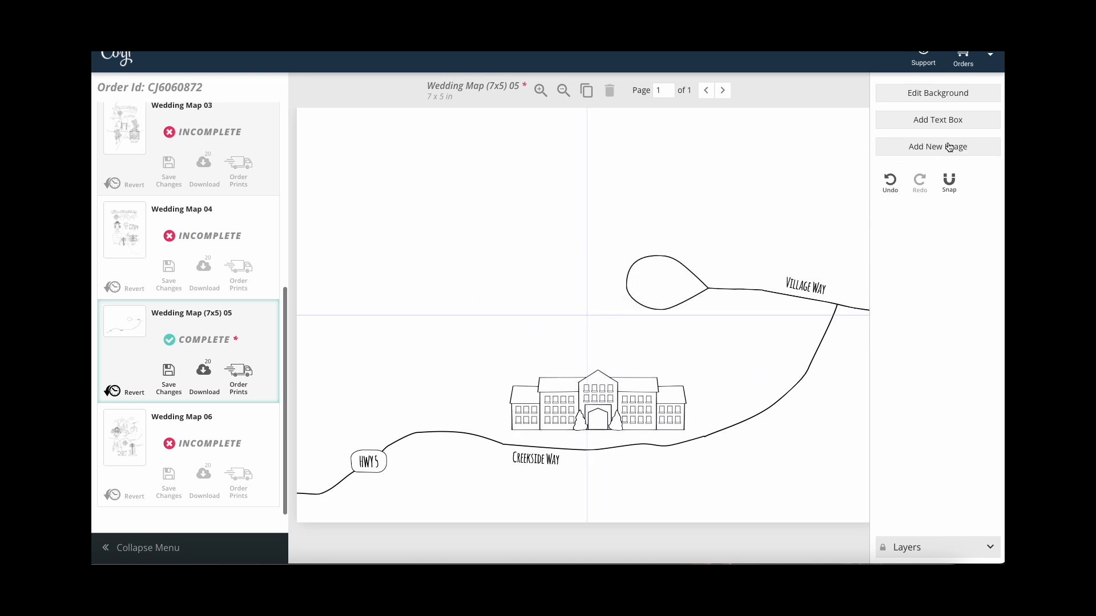
# Add the simple church illustration from the library's church page.
pyautogui.click(951, 148)
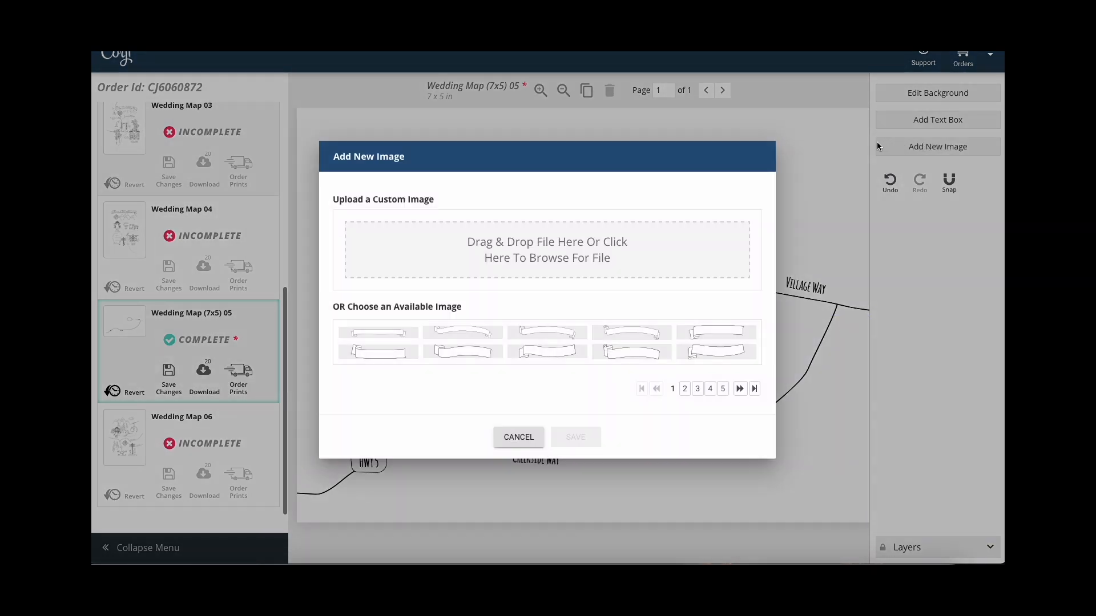
pyautogui.click(755, 389)
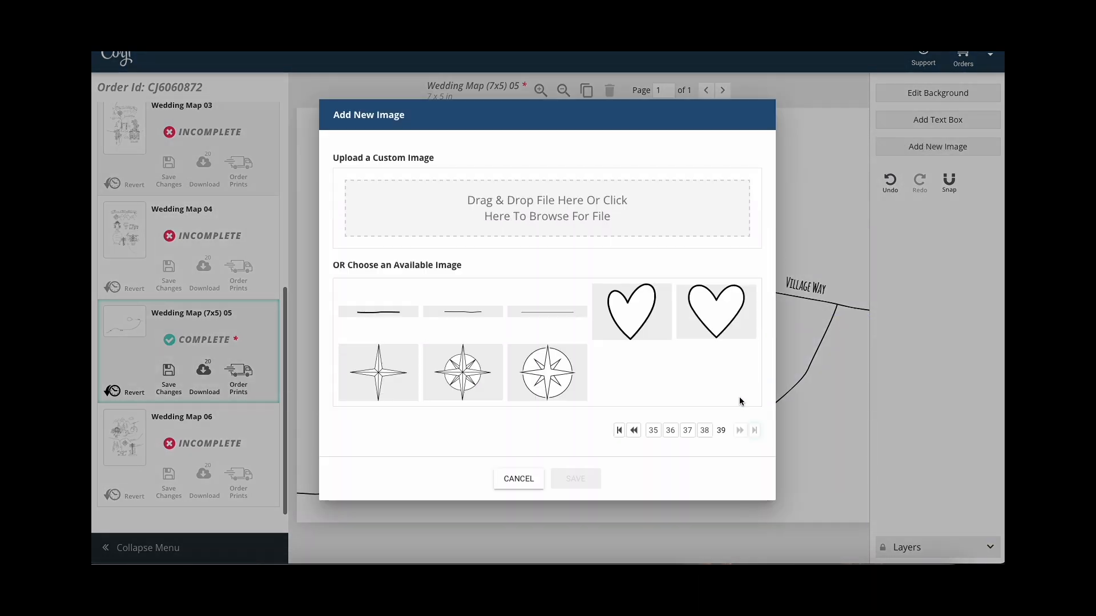
pyautogui.click(653, 431)
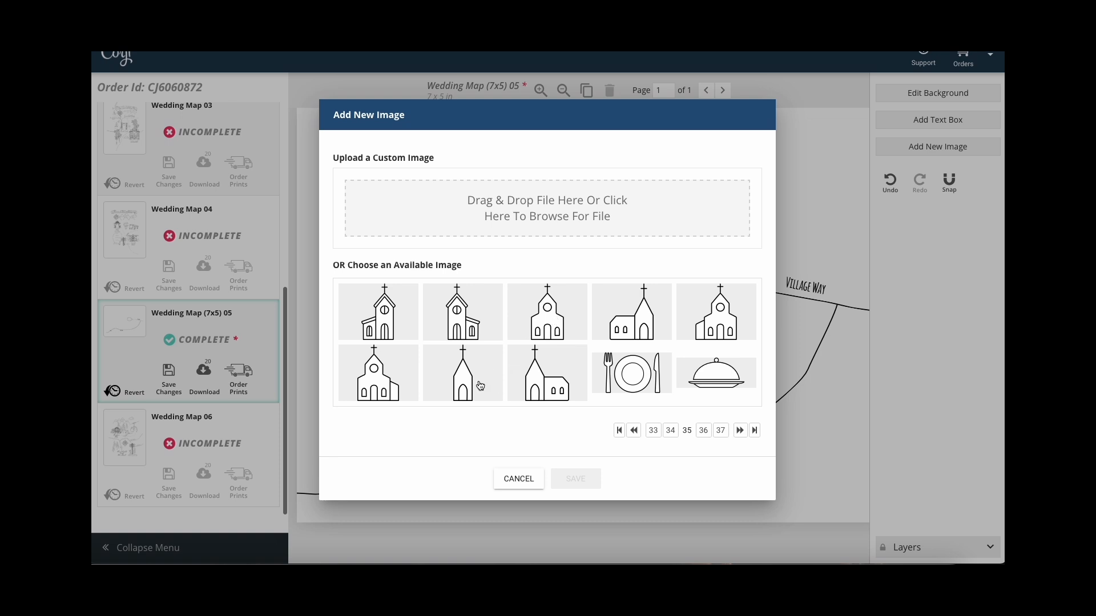
pyautogui.click(530, 335)
pyautogui.click(591, 485)
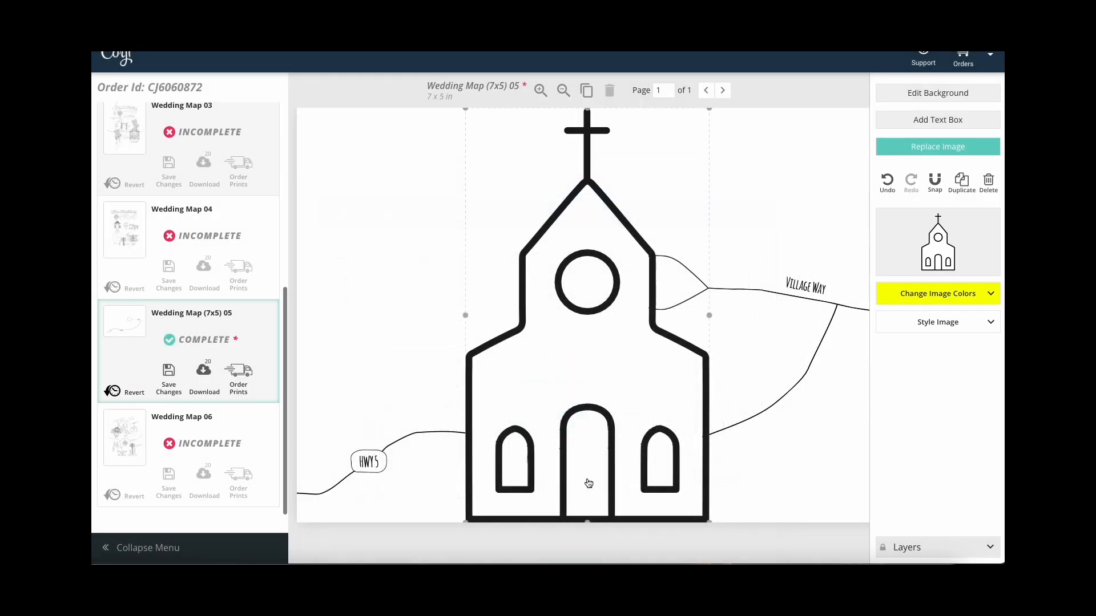
# Shrink the church to a small icon and move it to the map's top-left corner.
pyautogui.moveTo(710, 110); pyautogui.dragTo(508, 451)
pyautogui.moveTo(473, 494); pyautogui.dragTo(375, 169)
pyautogui.moveTo(410, 121); pyautogui.dragTo(382, 133)
pyautogui.click(673, 190)
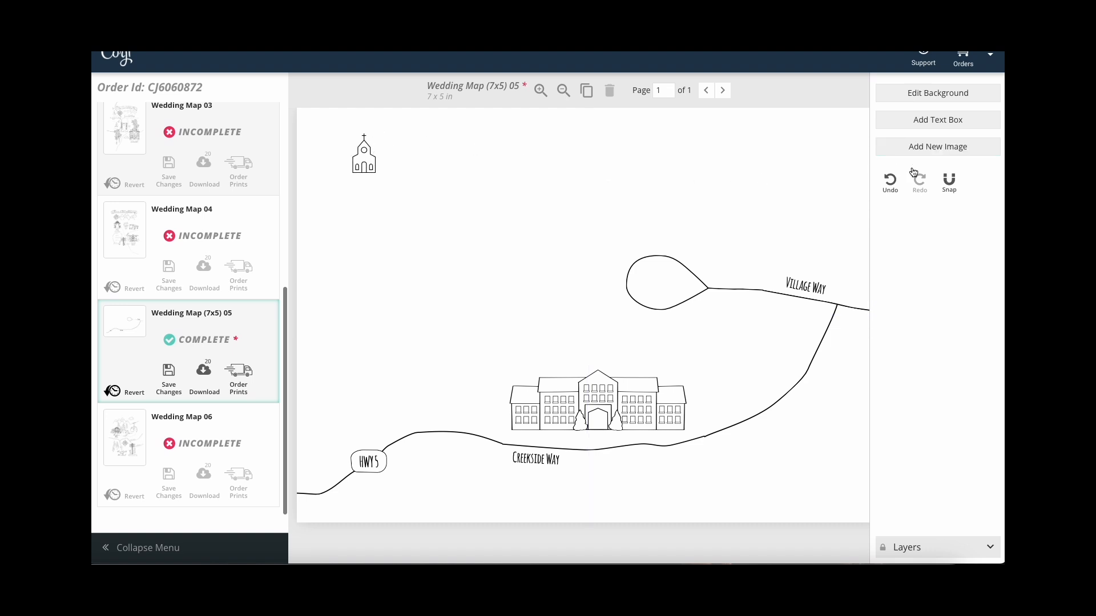
# Add the Hill-01 illustration from the image library to the map.
pyautogui.click(936, 146)
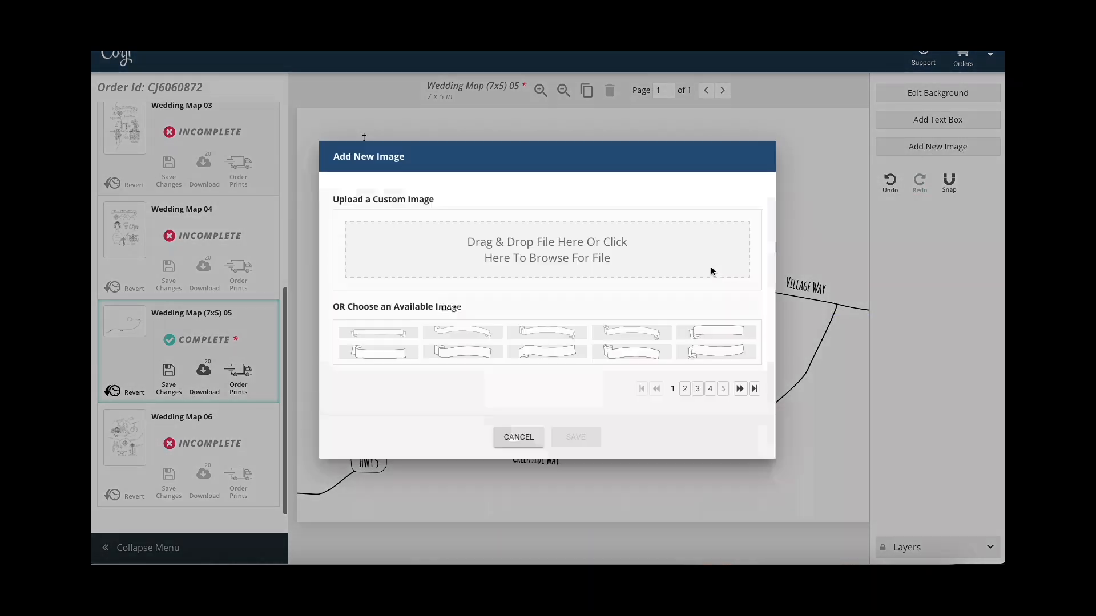
pyautogui.click(722, 389)
pyautogui.click(723, 430)
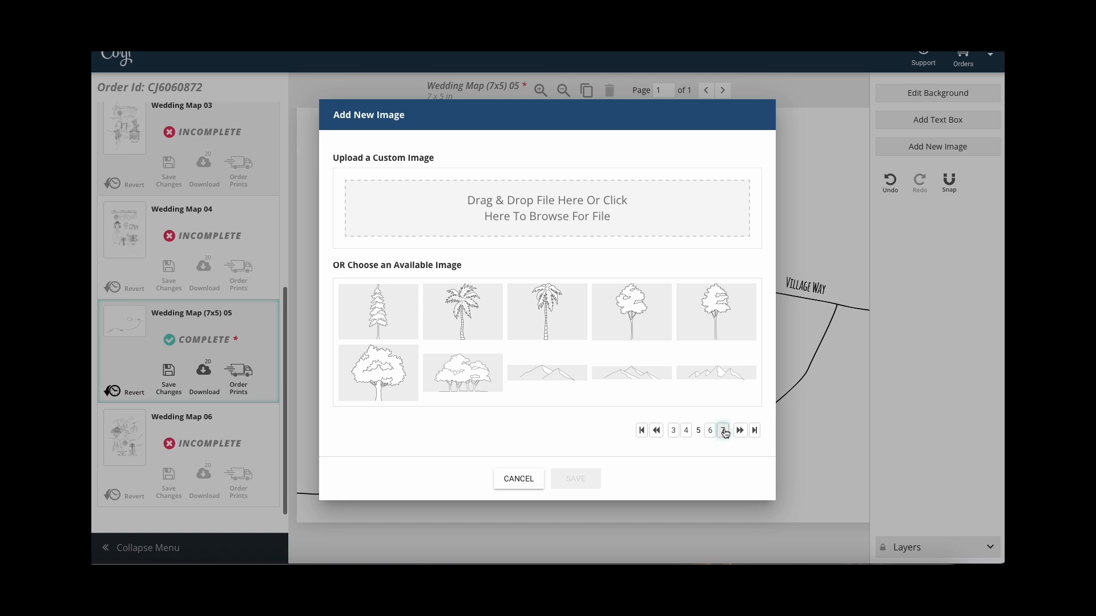
pyautogui.click(722, 431)
pyautogui.click(721, 411)
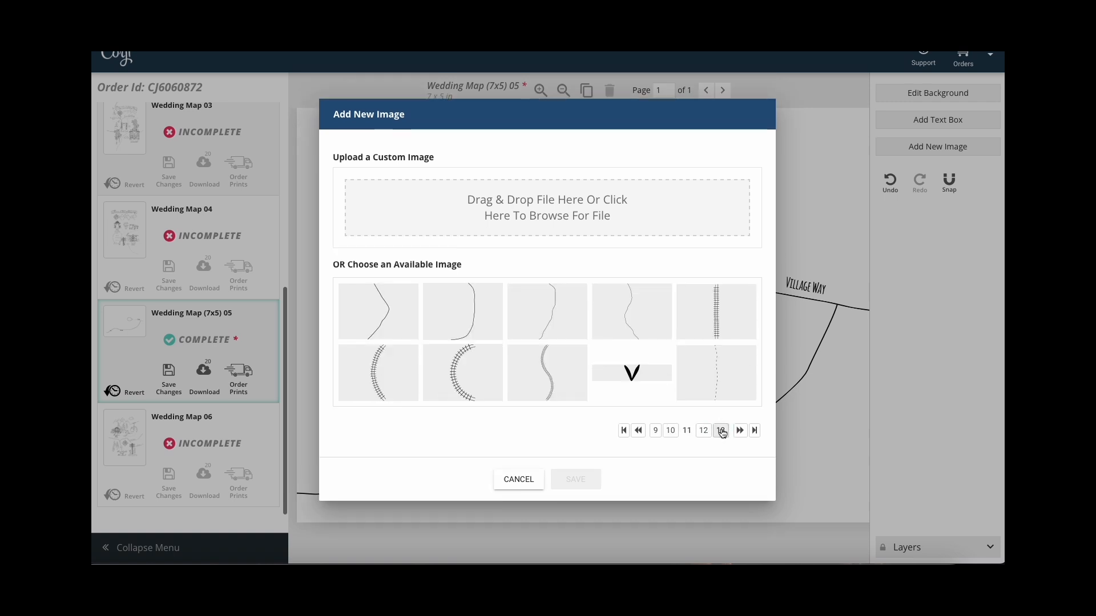
pyautogui.click(721, 431)
pyautogui.click(722, 431)
pyautogui.click(722, 431)
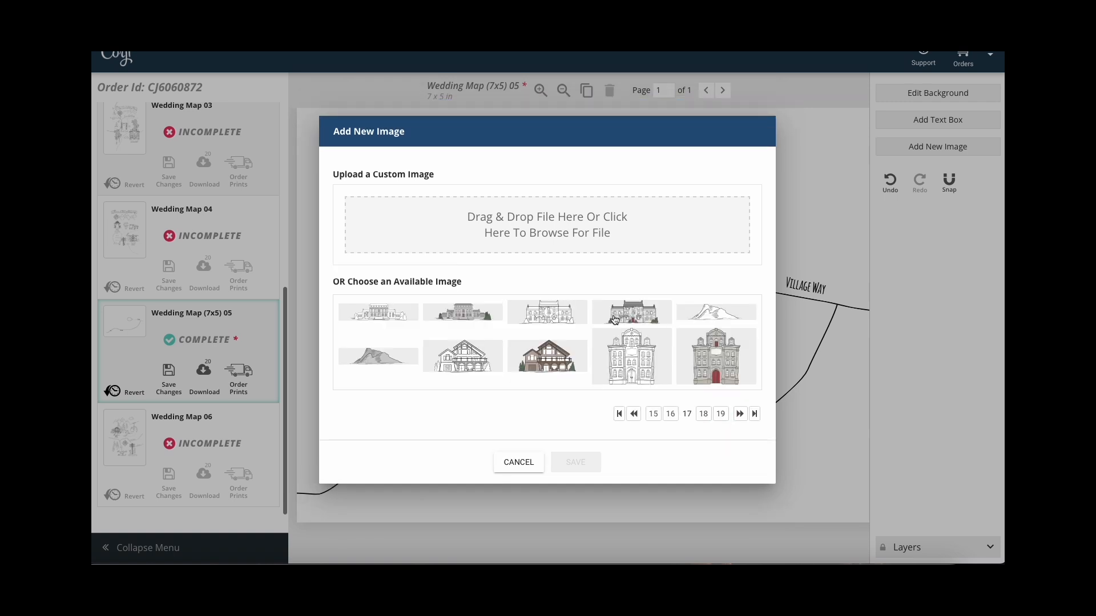
pyautogui.click(693, 311)
pyautogui.click(588, 462)
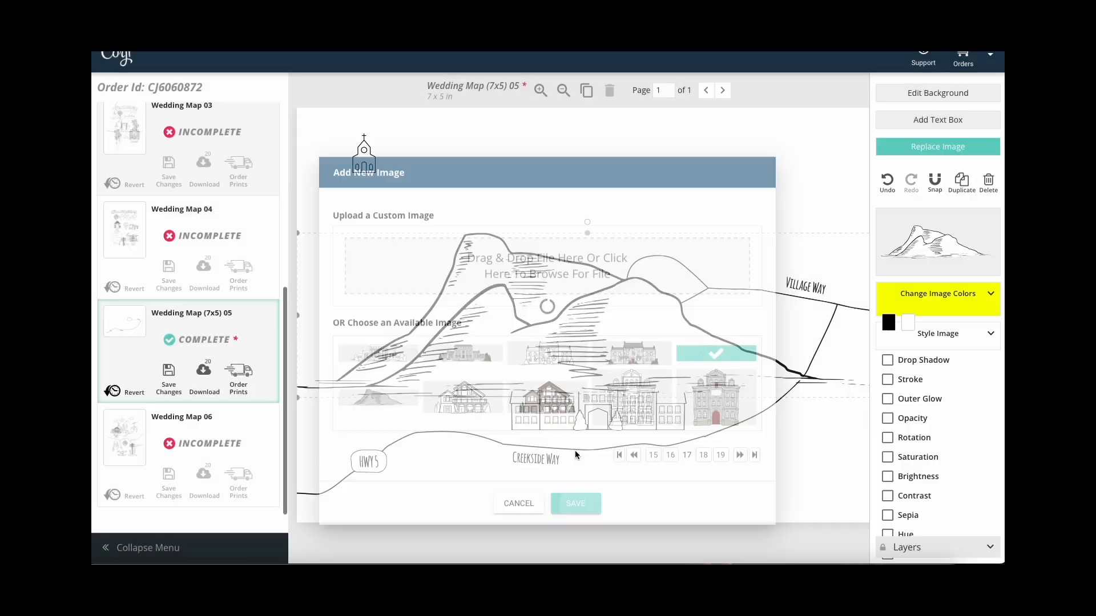
# Shrink the hill, place it under the church, and layer it behind the church.
pyautogui.moveTo(465, 268); pyautogui.dragTo(512, 267)
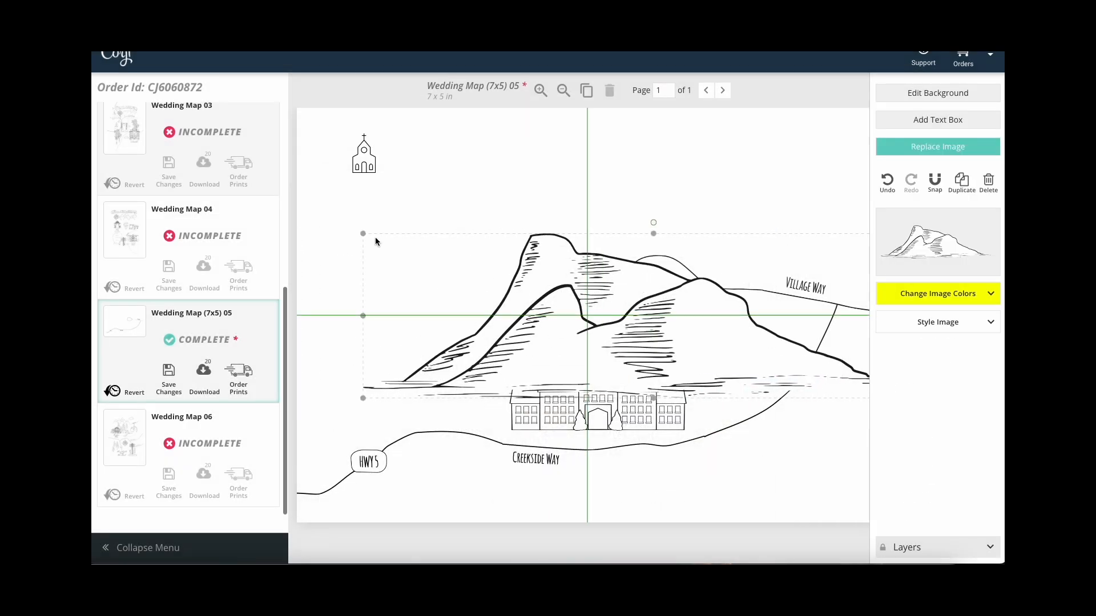
pyautogui.moveTo(363, 233); pyautogui.dragTo(364, 180)
pyautogui.moveTo(426, 197); pyautogui.dragTo(369, 185)
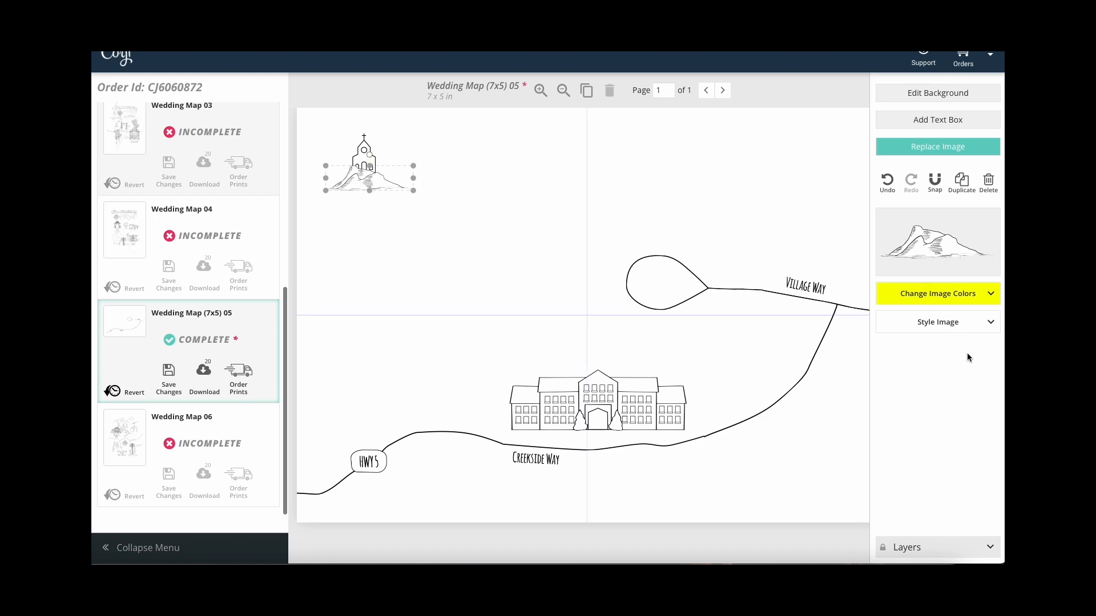
pyautogui.click(990, 547)
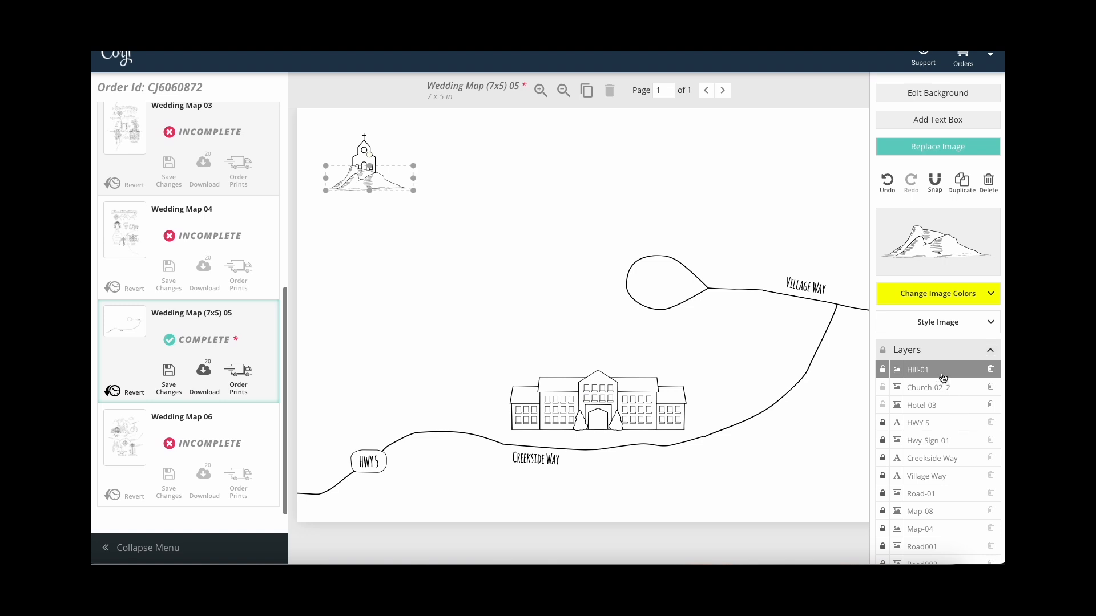
pyautogui.moveTo(942, 379); pyautogui.dragTo(944, 384)
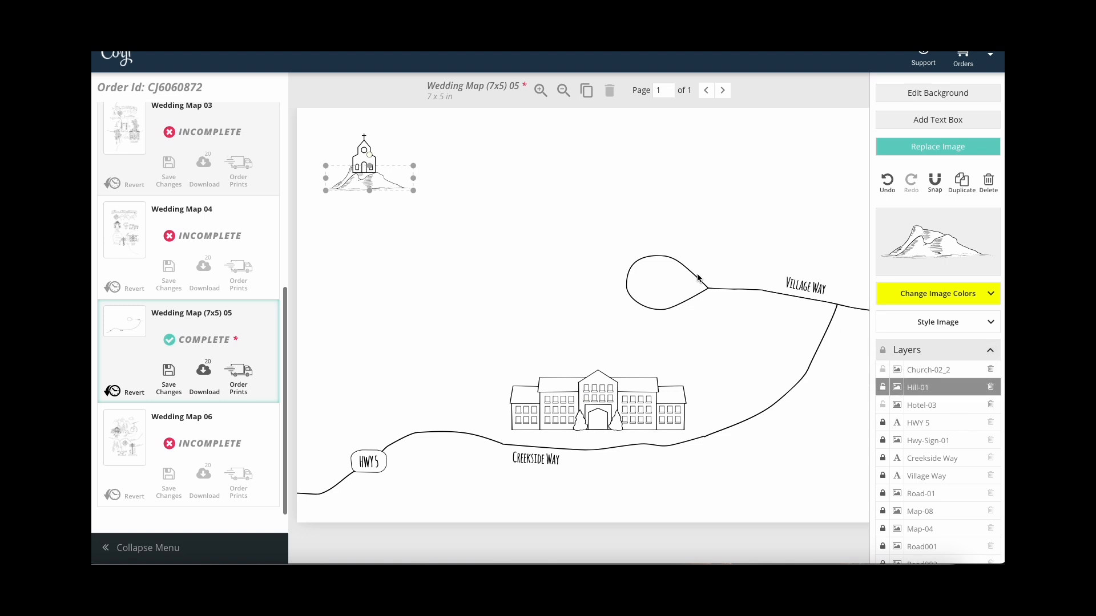
# Nudge the hill slightly left and up with the arrow keys.
pyautogui.press('Left')
pyautogui.press('Left')
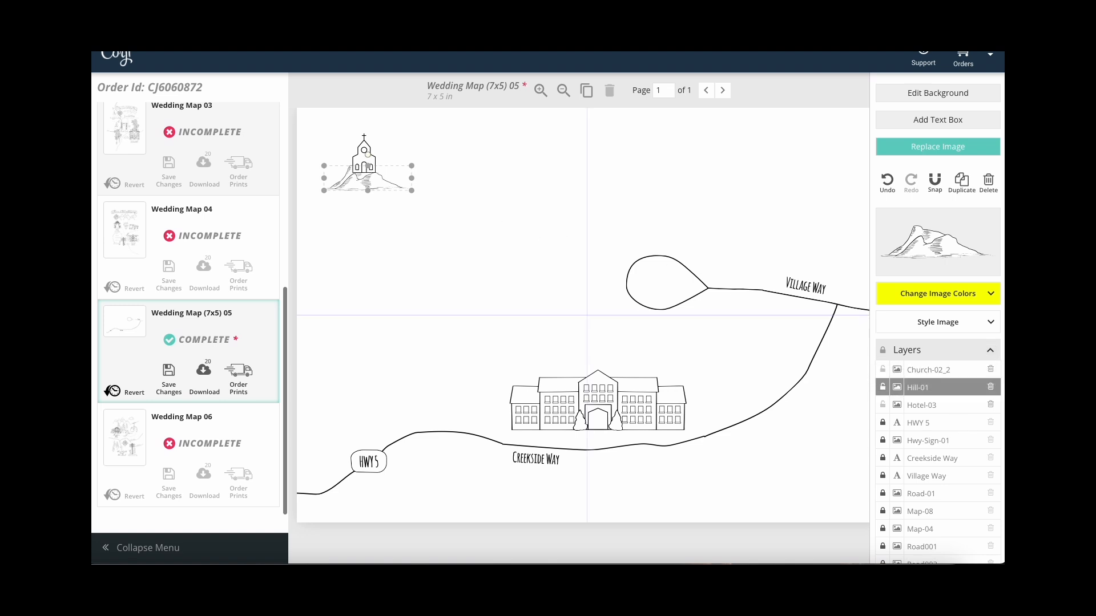
pyautogui.press('Up')
pyautogui.press('Left')
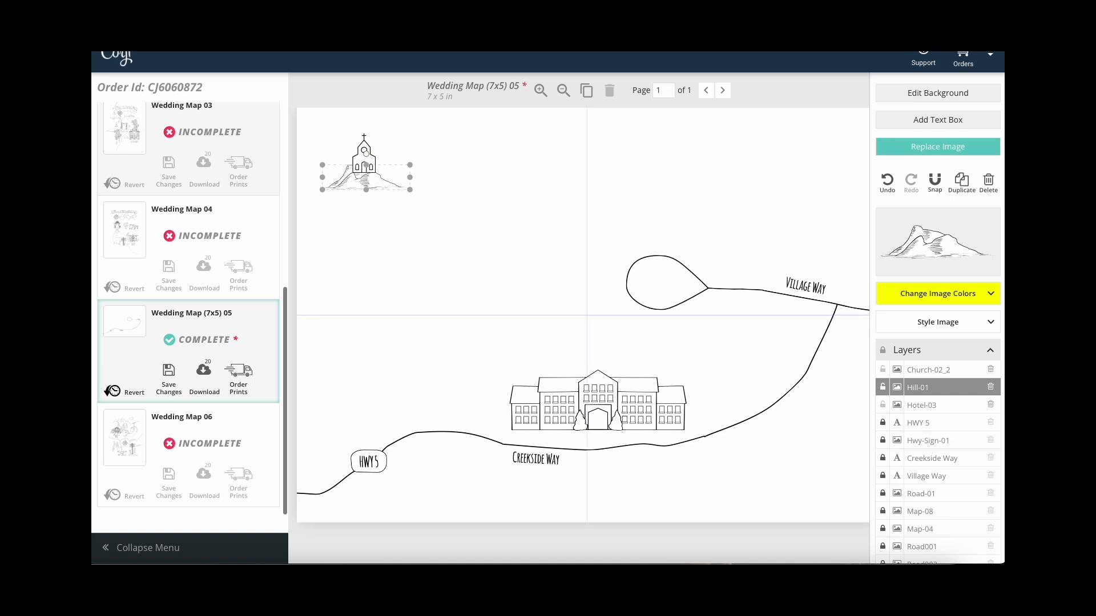
pyautogui.click(513, 245)
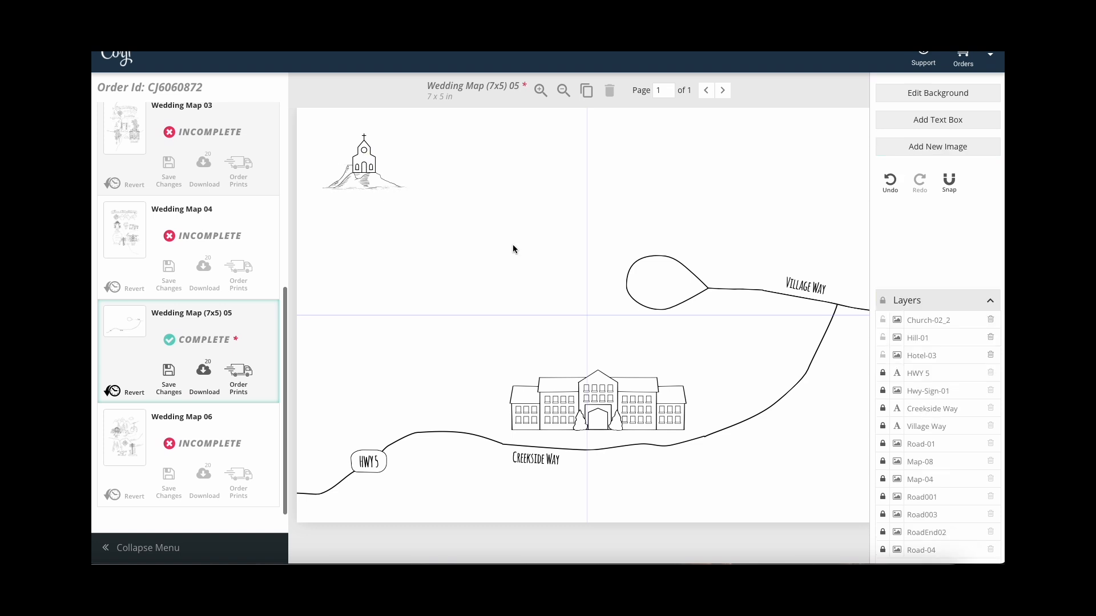
# Add the Mountains-03 range illustration and move it to the map's upper right.
pyautogui.click(947, 150)
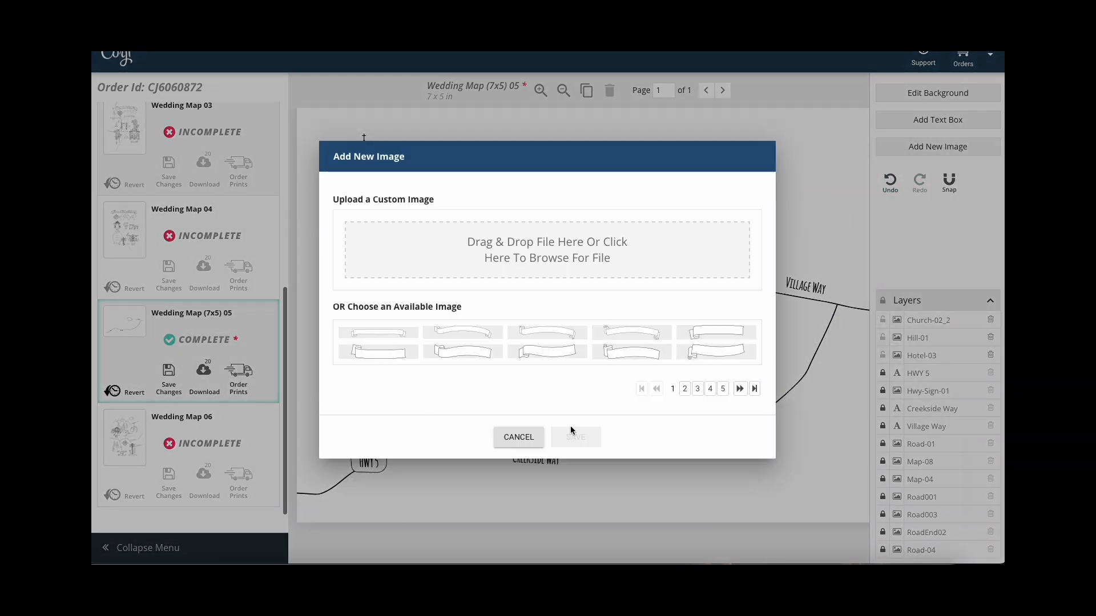
pyautogui.click(723, 388)
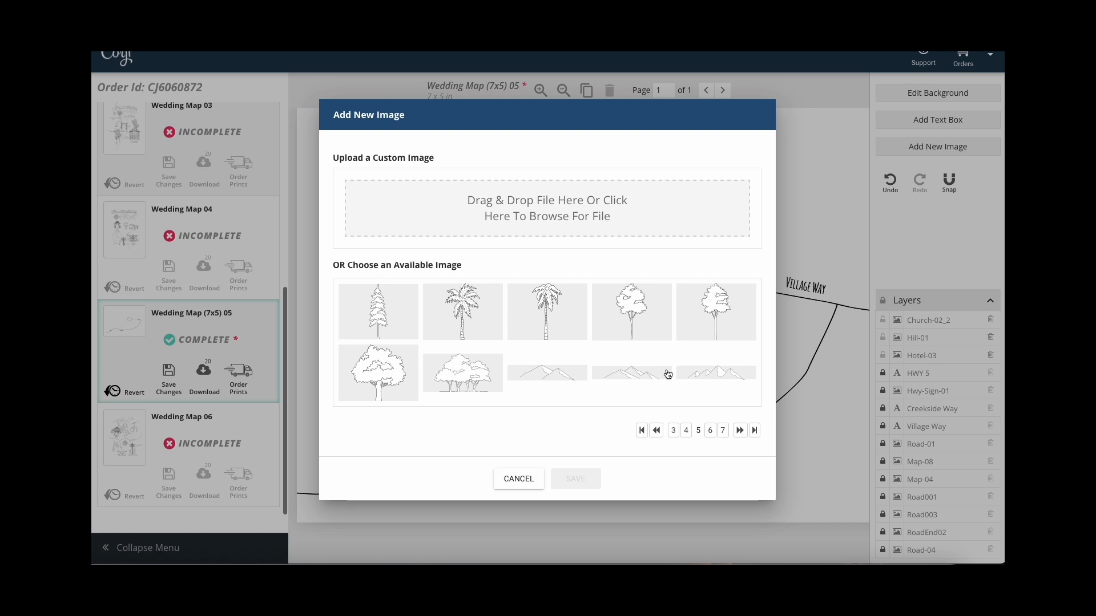
pyautogui.click(644, 377)
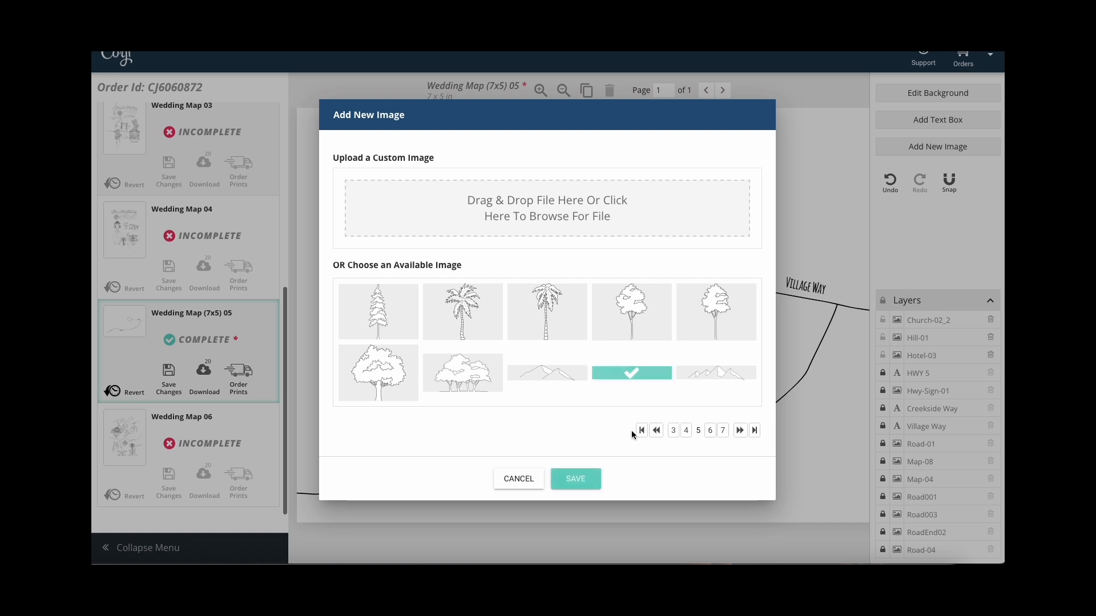
pyautogui.click(574, 479)
pyautogui.moveTo(582, 329); pyautogui.dragTo(717, 194)
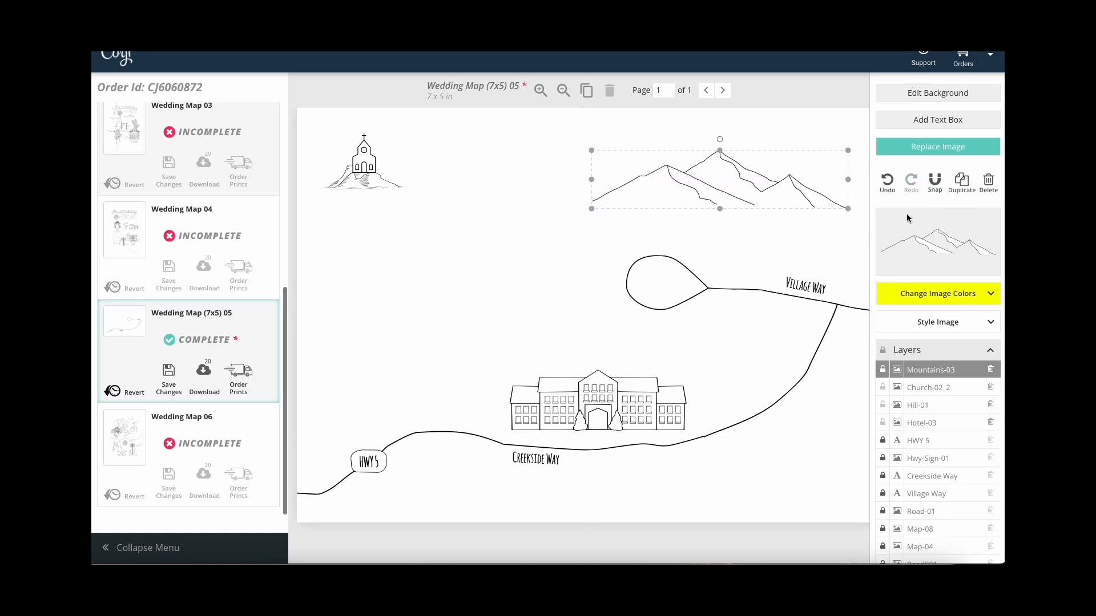
pyautogui.click(823, 240)
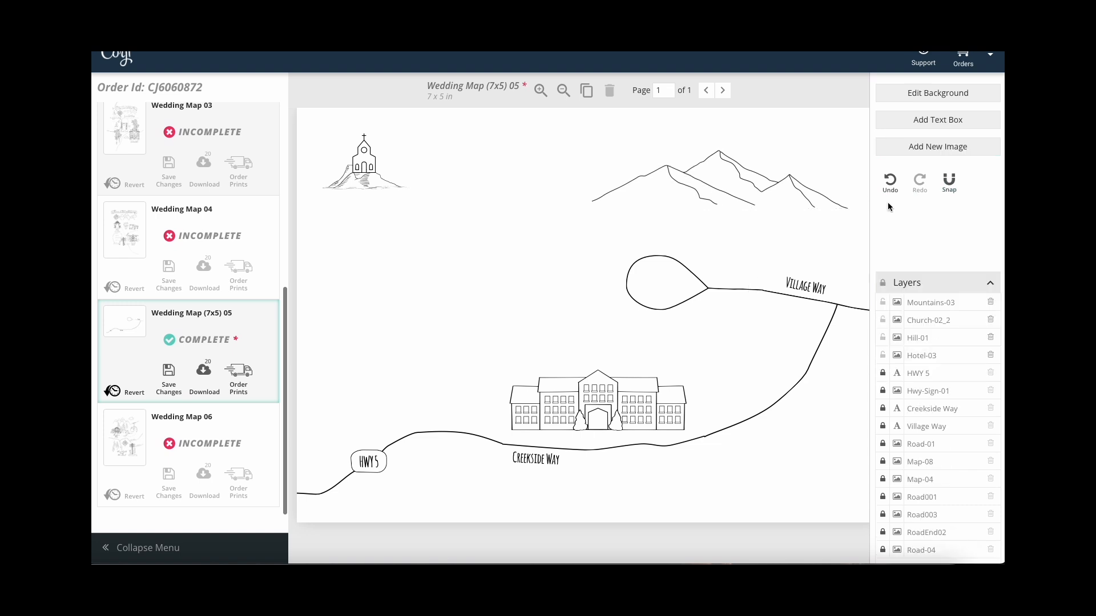
# Add the Road-01-Dotted image from the road and rail page of the library.
pyautogui.click(954, 156)
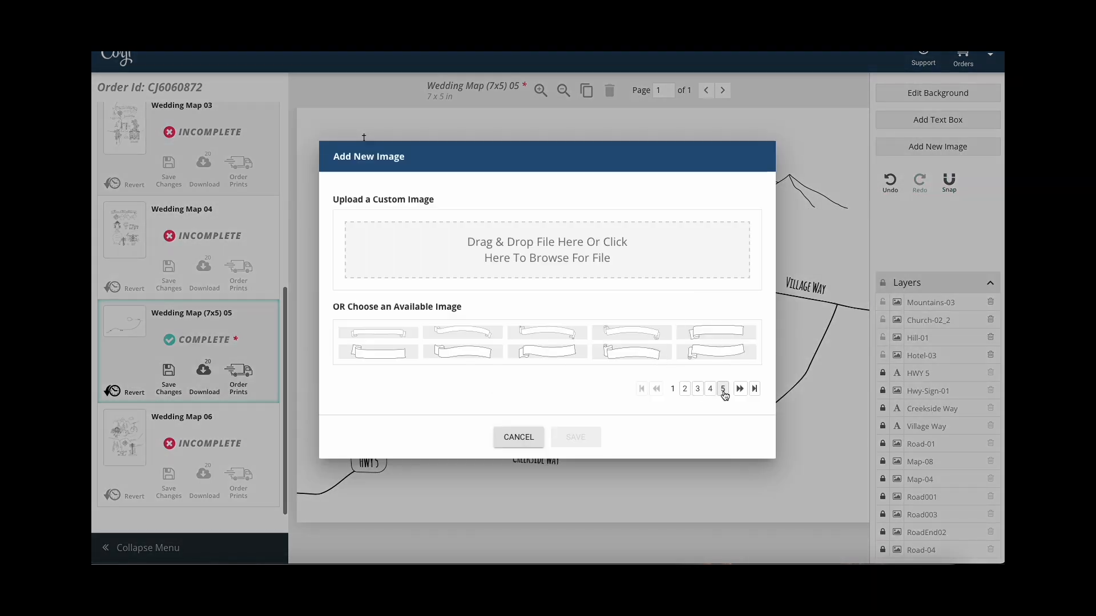
pyautogui.click(723, 390)
pyautogui.click(711, 429)
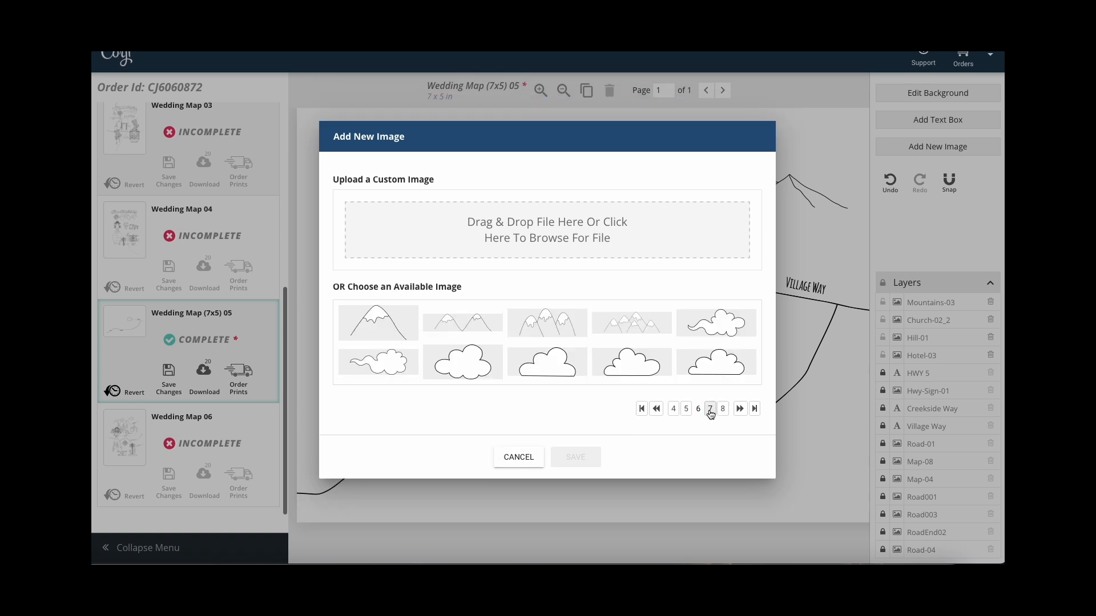
pyautogui.click(710, 410)
pyautogui.click(712, 429)
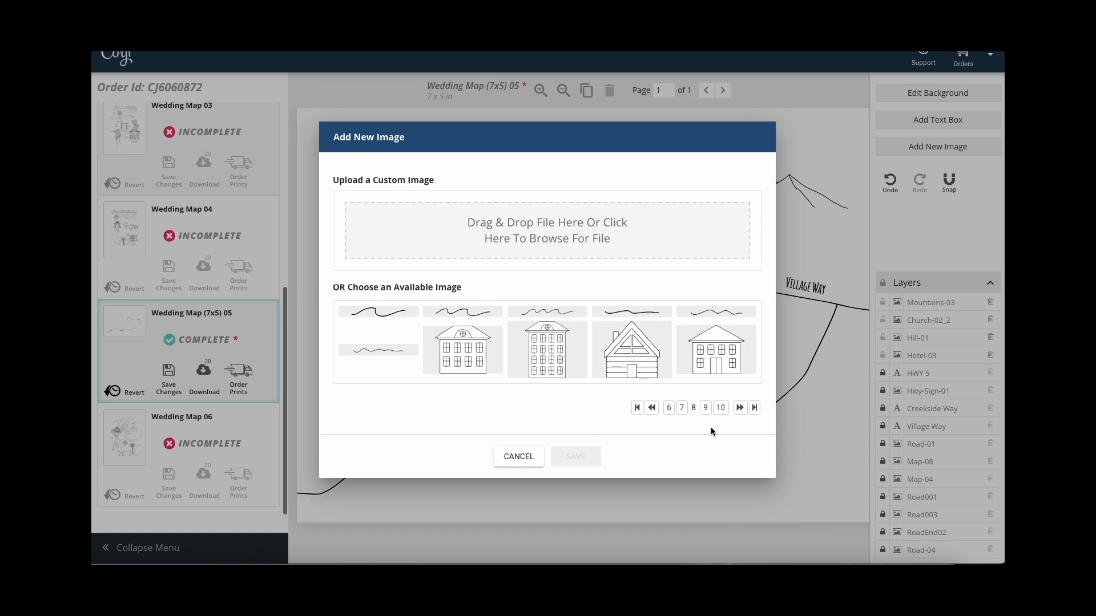
pyautogui.click(705, 408)
pyautogui.click(704, 407)
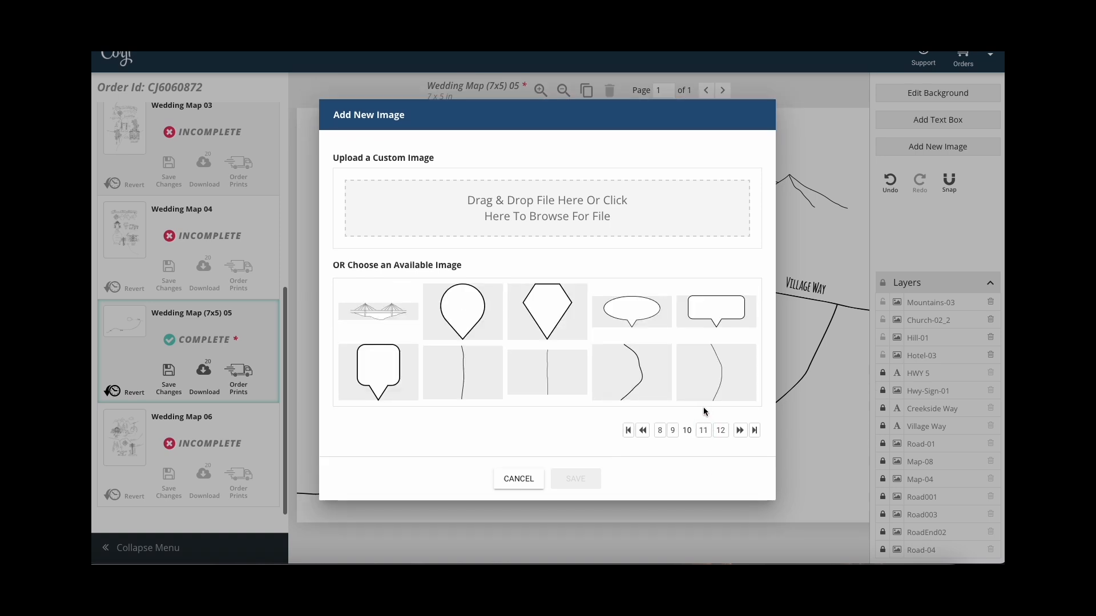
pyautogui.click(703, 430)
pyautogui.click(718, 372)
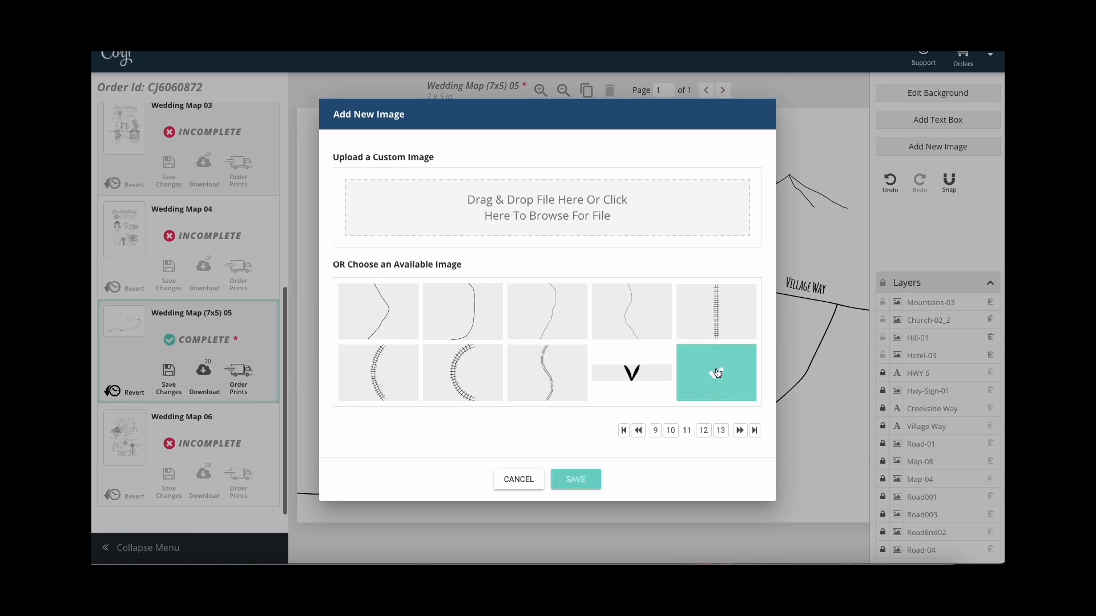
pyautogui.click(576, 479)
# Angle the dotted road under the church, duplicate it, and move the copy toward the hotel.
pyautogui.moveTo(588, 239); pyautogui.dragTo(391, 198)
pyautogui.click(964, 181)
pyautogui.moveTo(441, 271); pyautogui.dragTo(486, 346)
# Flip the copied dotted road piece and move it further toward the hotel.
pyautogui.rightClick(488, 344)
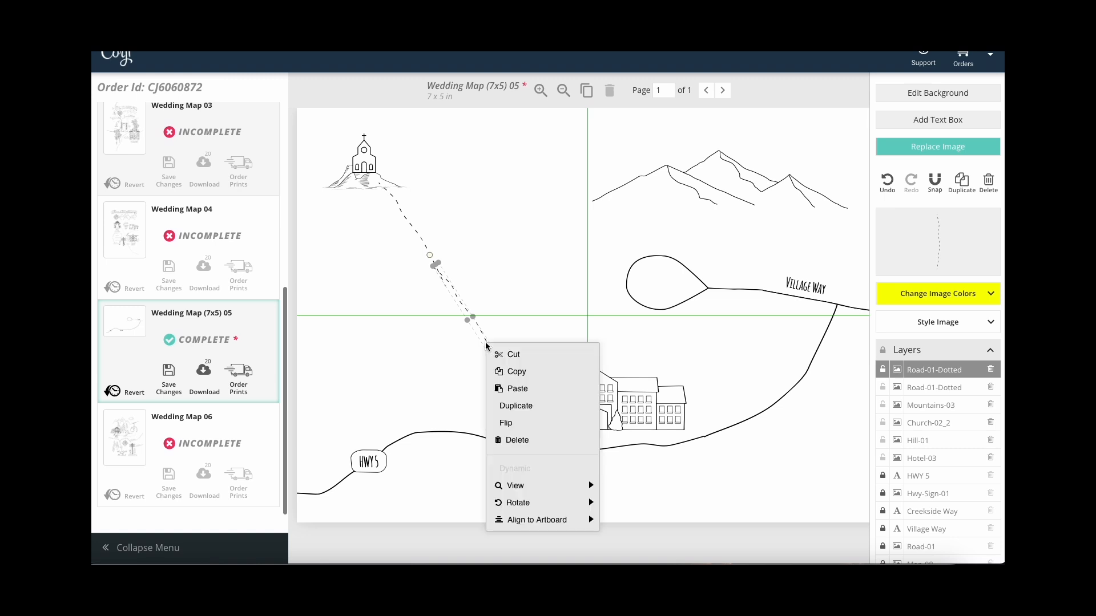
pyautogui.click(517, 418)
pyautogui.moveTo(477, 337); pyautogui.dragTo(482, 359)
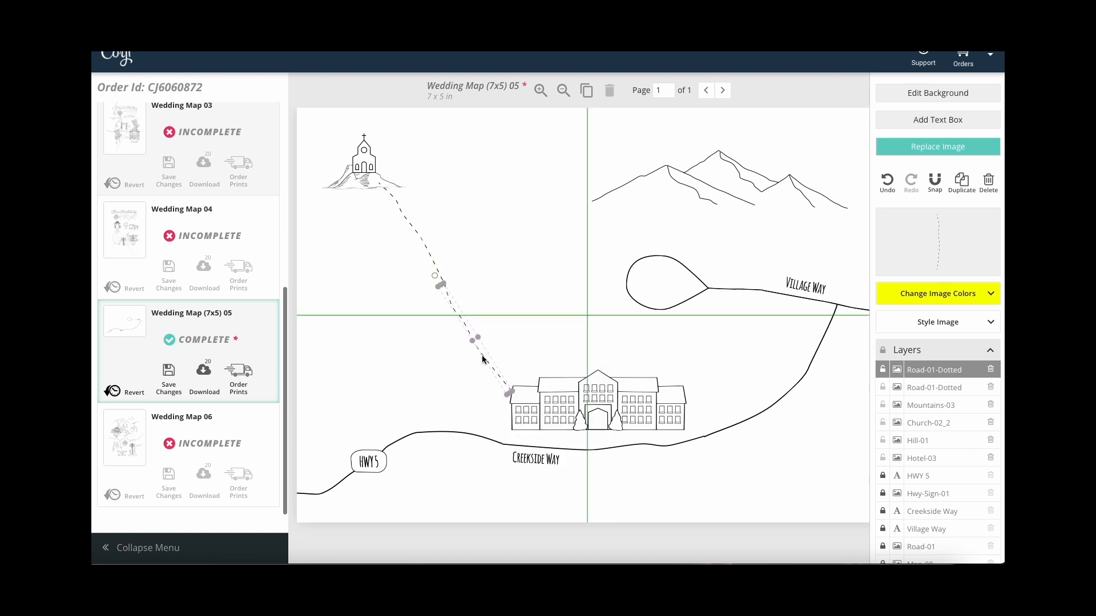
# Shrink and re-angle both dotted pieces together so the trail starts just under the church.
pyautogui.moveTo(487, 304); pyautogui.dragTo(454, 266)
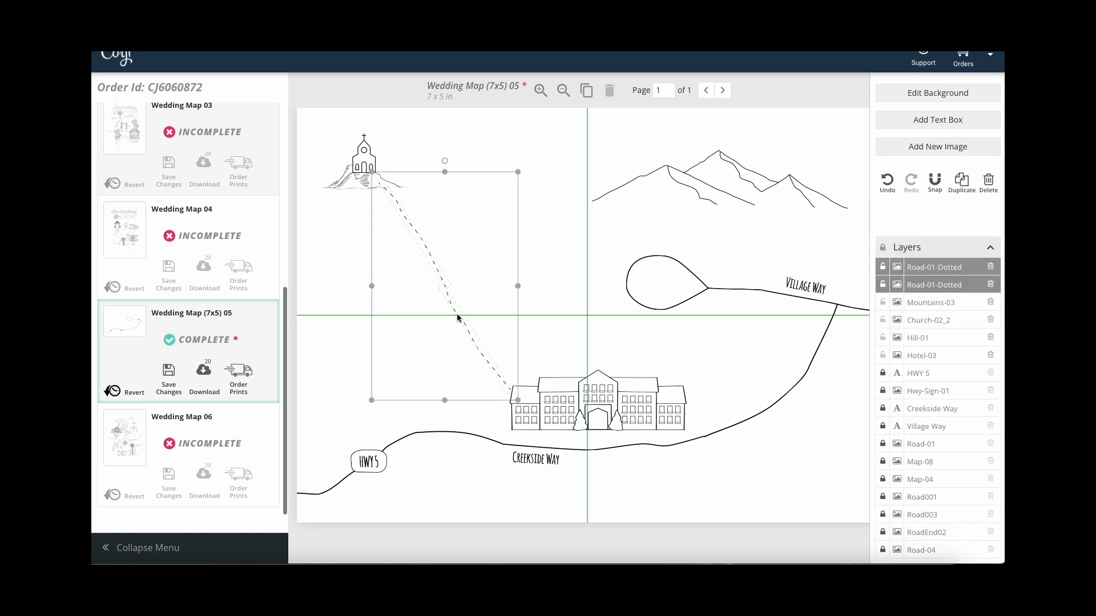
pyautogui.moveTo(525, 405); pyautogui.dragTo(495, 354)
pyautogui.moveTo(431, 162); pyautogui.dragTo(409, 139)
pyautogui.moveTo(408, 225); pyautogui.dragTo(420, 219)
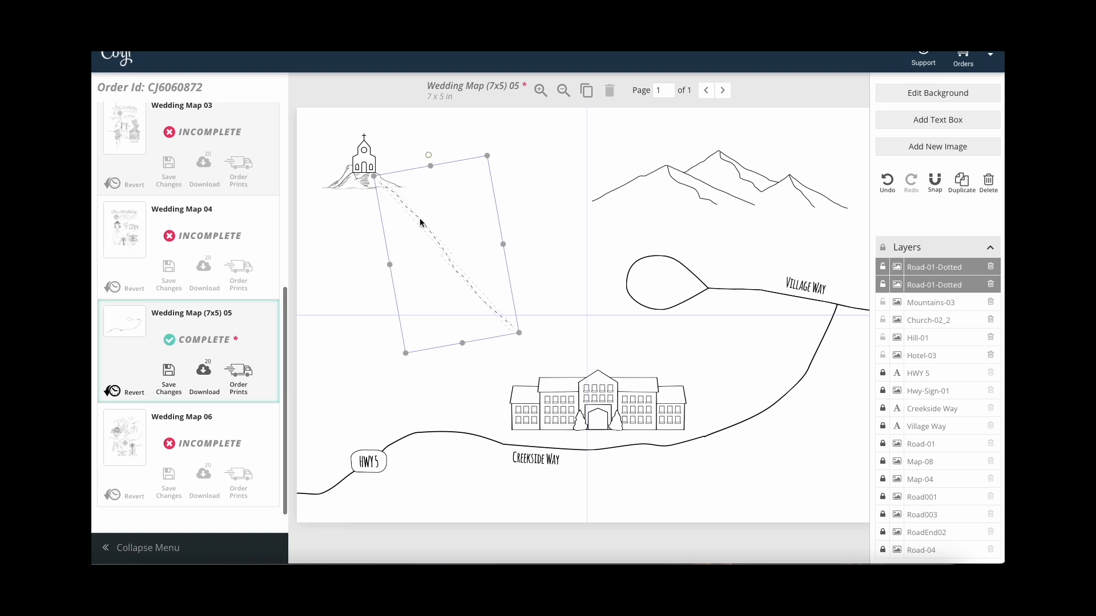
pyautogui.moveTo(429, 155); pyautogui.dragTo(433, 153)
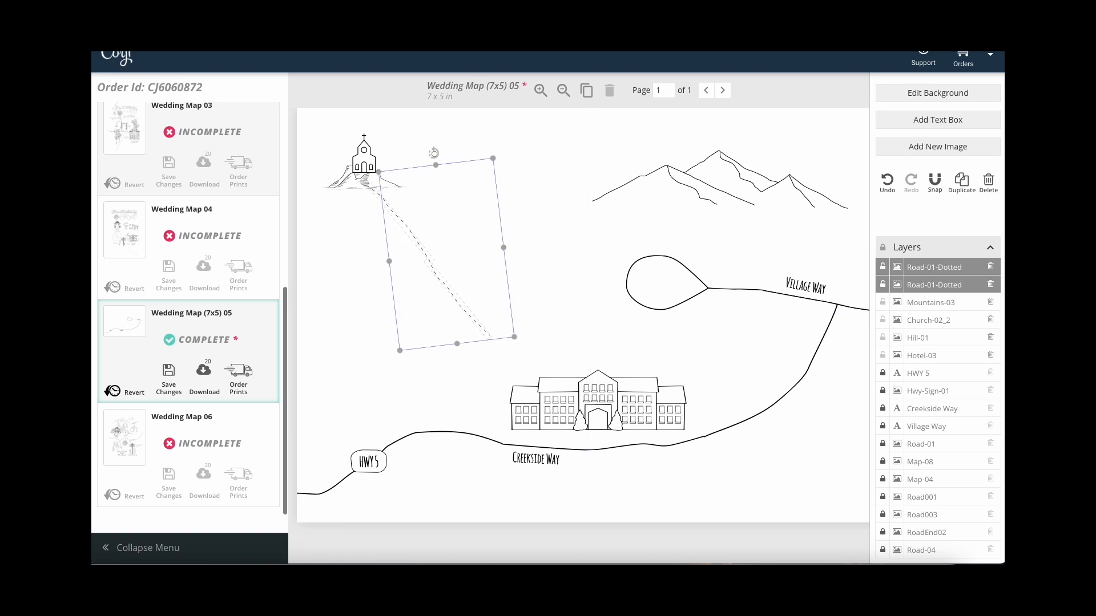
pyautogui.moveTo(406, 226); pyautogui.dragTo(423, 232)
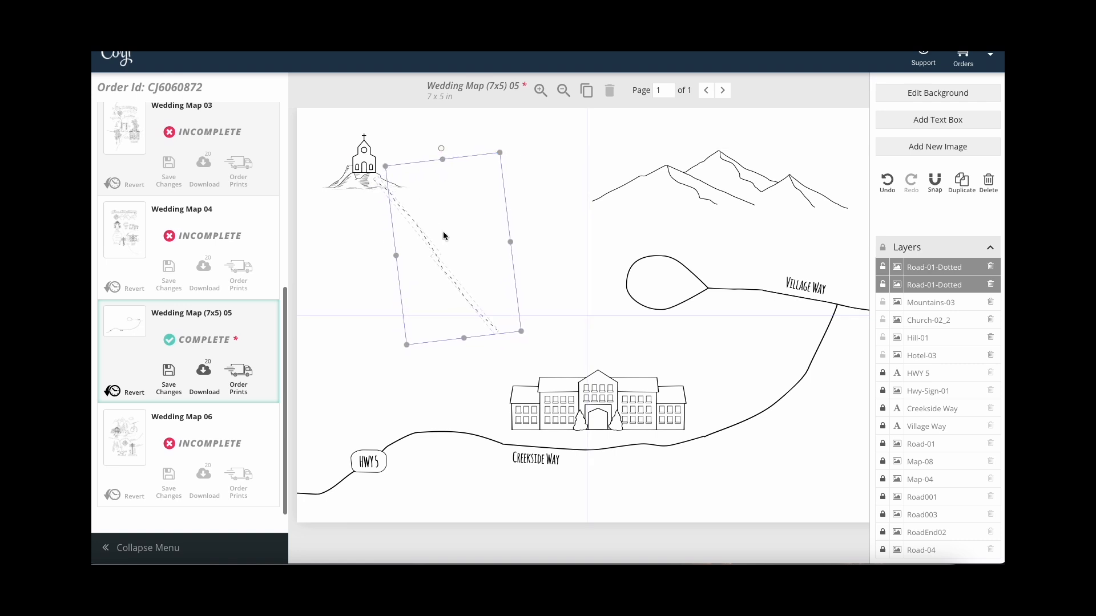
pyautogui.click(533, 254)
# Add the Sign-03 stone gateway and shrink it at the teardrop's left end above the hotel.
pyautogui.click(932, 148)
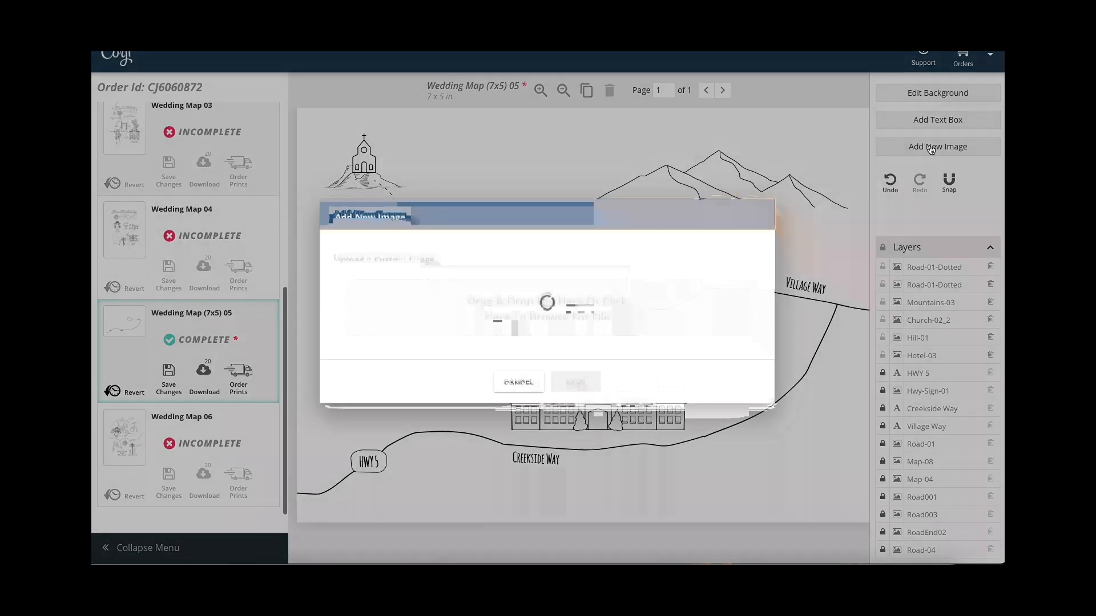
pyautogui.click(755, 389)
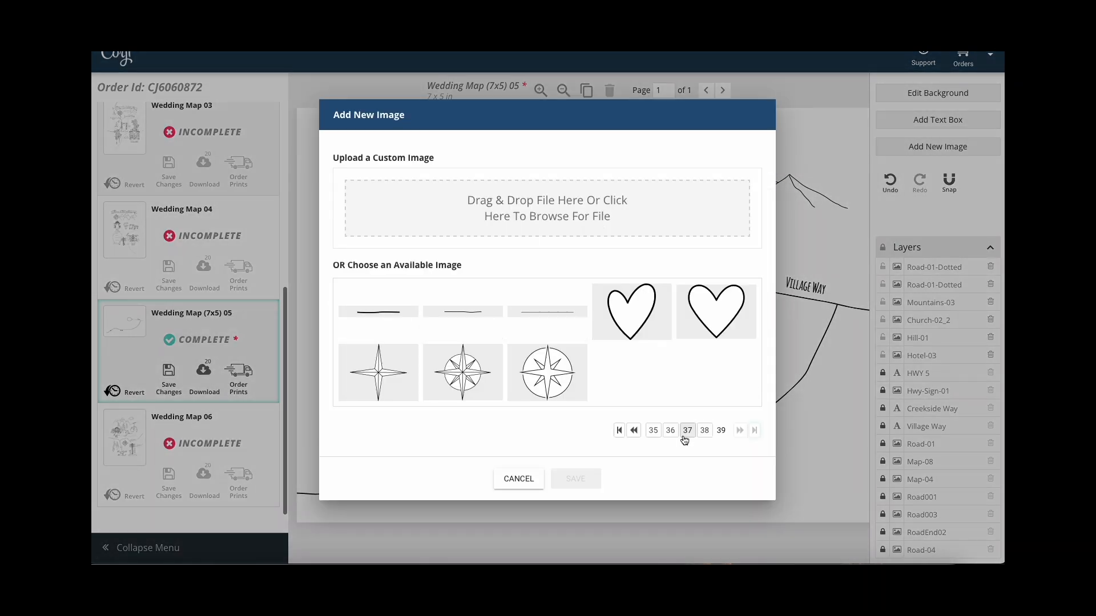
pyautogui.click(653, 431)
pyautogui.click(653, 430)
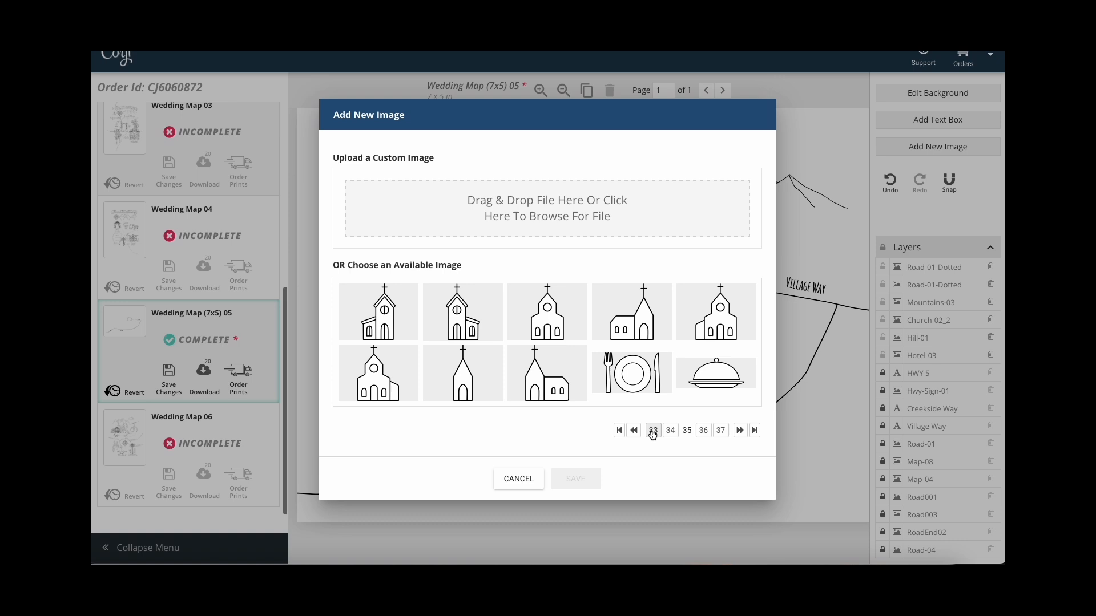
pyautogui.click(654, 430)
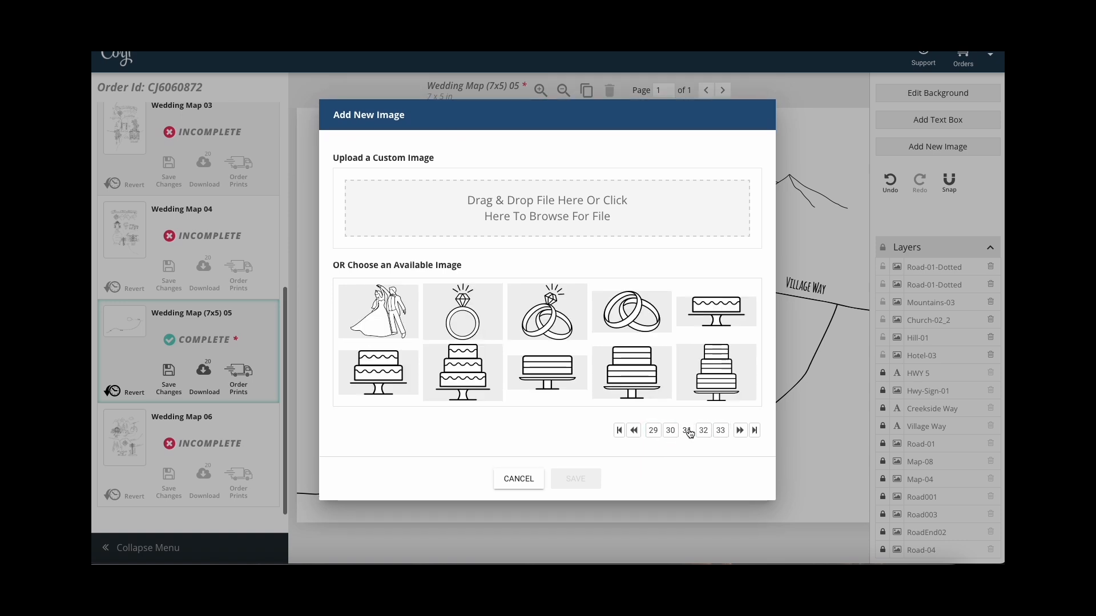
pyautogui.click(671, 428)
pyautogui.click(728, 317)
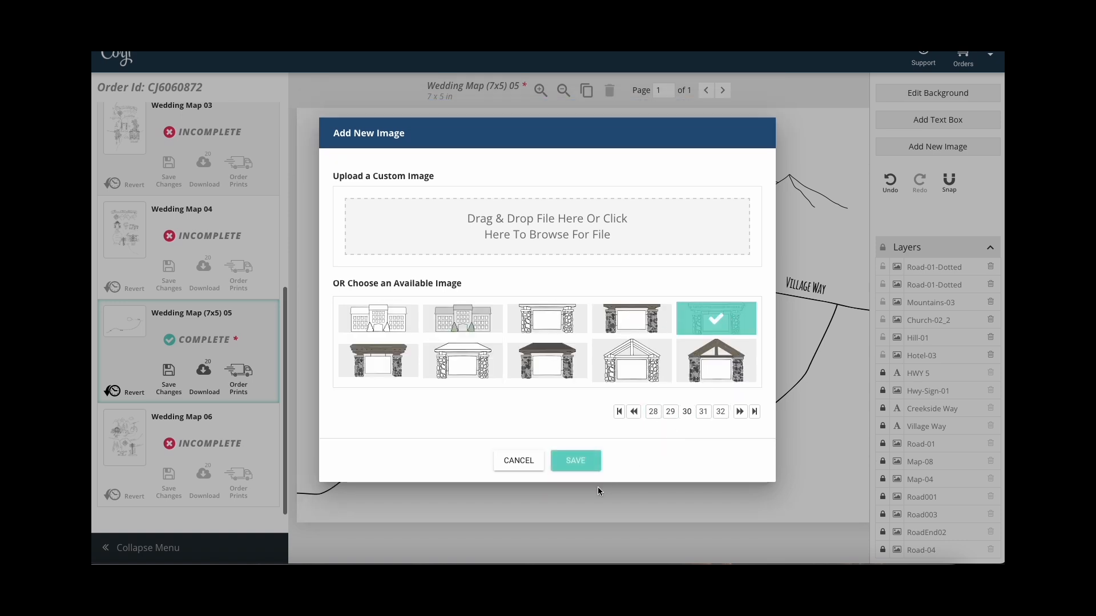
pyautogui.click(580, 461)
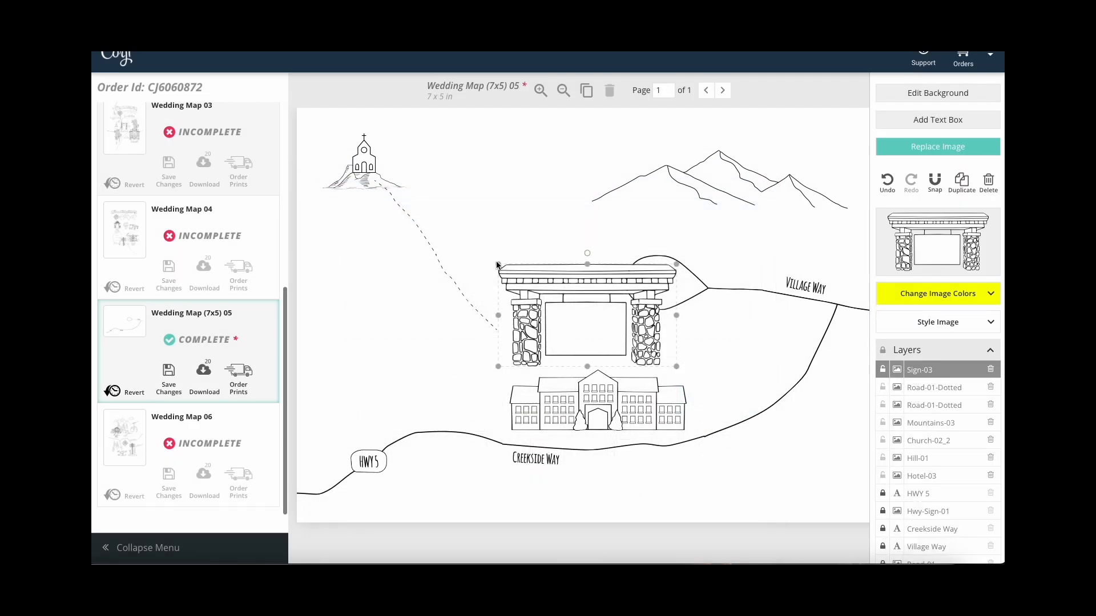
pyautogui.moveTo(497, 264); pyautogui.dragTo(601, 258)
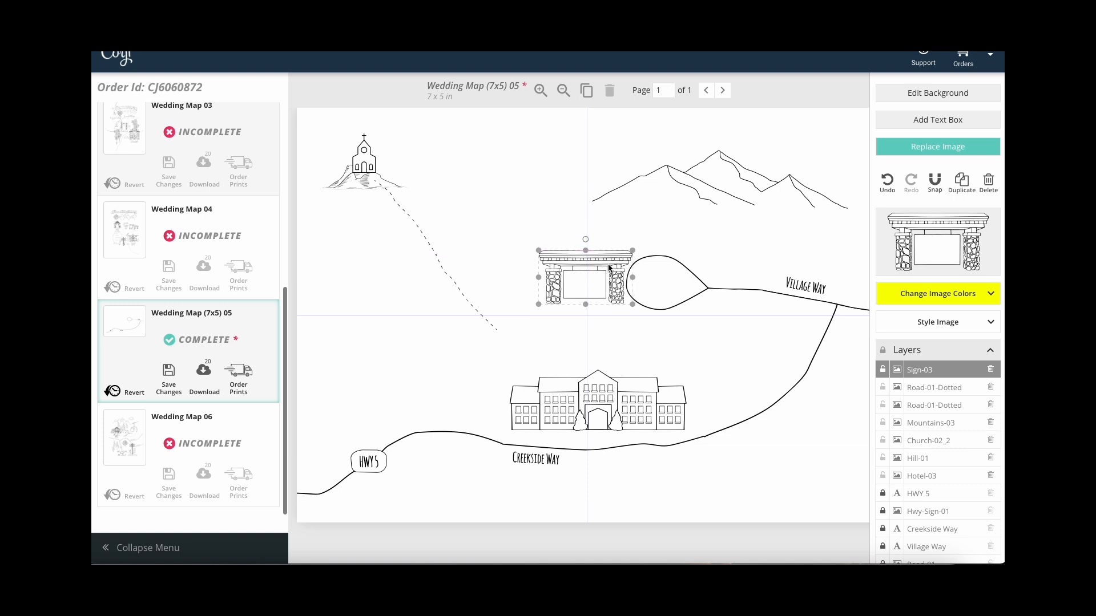
pyautogui.click(649, 339)
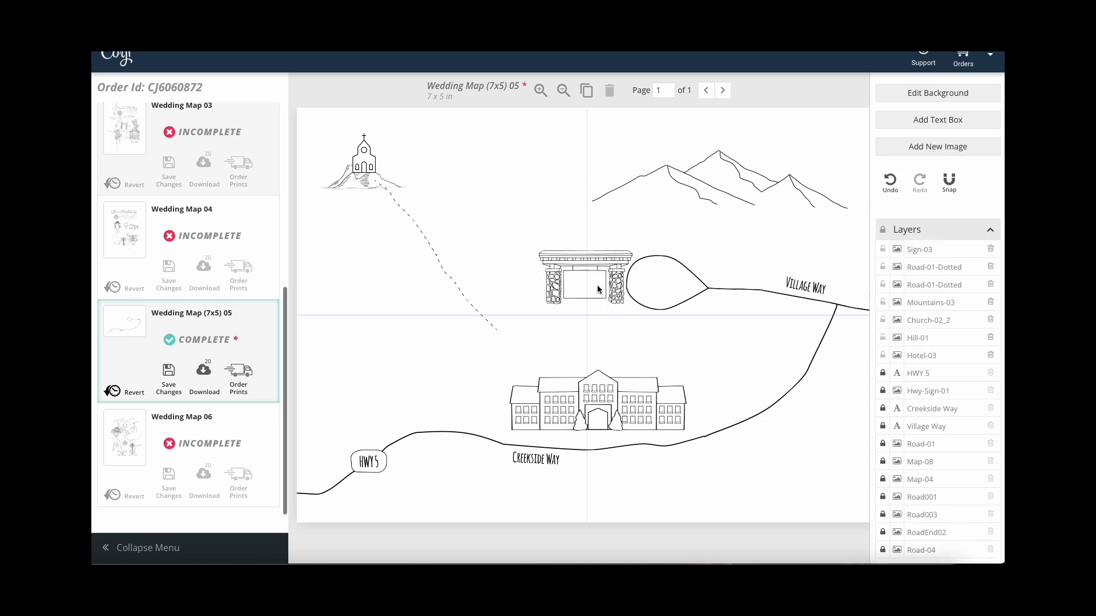
# Upload new-logo.jpg and place the Sun Peaks Grand logo on the map.
pyautogui.click(948, 152)
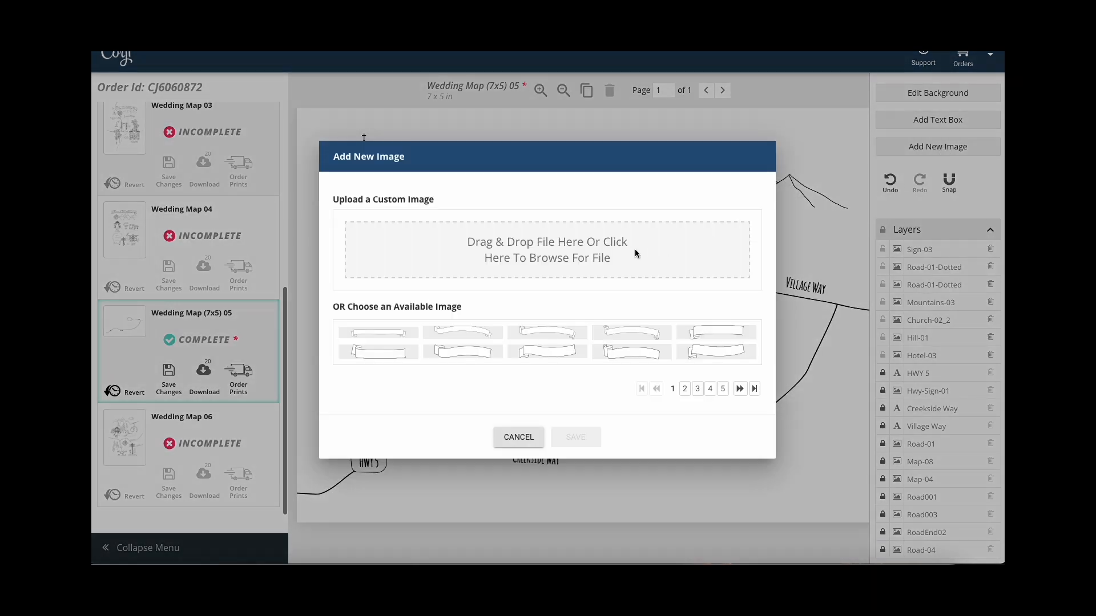
pyautogui.click(508, 245)
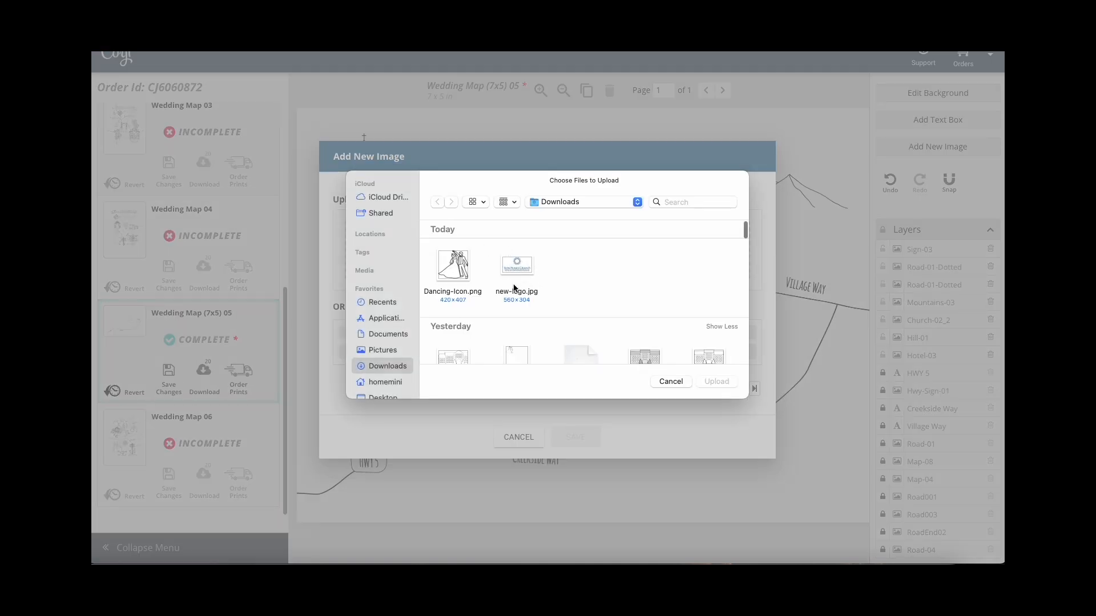
pyautogui.click(520, 263)
pyautogui.click(713, 382)
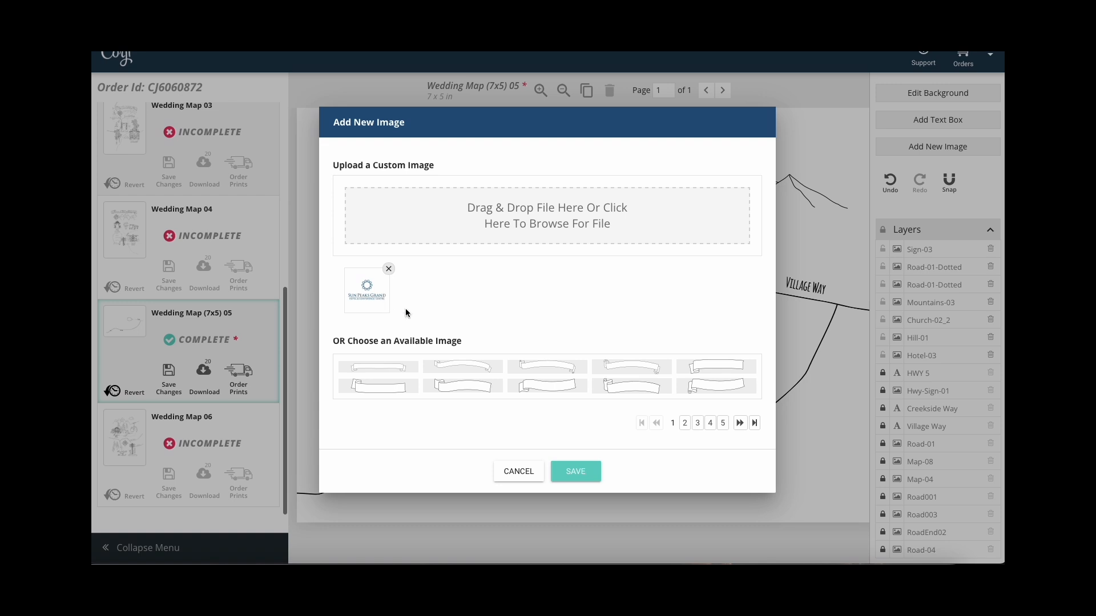
pyautogui.click(575, 471)
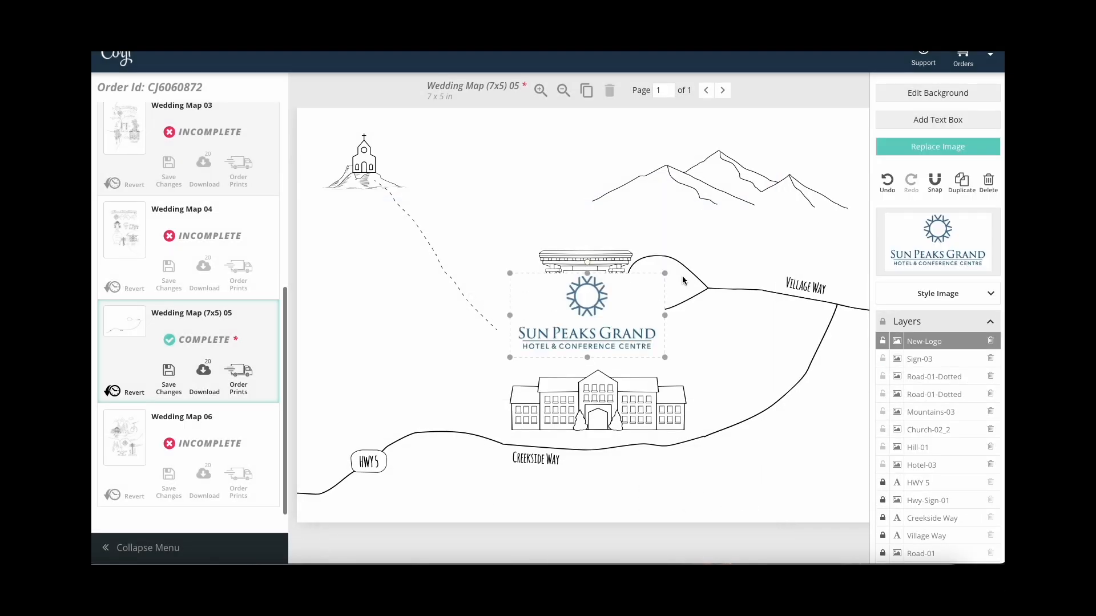
# Set the logo's saturation to 0 and shrink it onto the gateway sign.
pyautogui.click(936, 293)
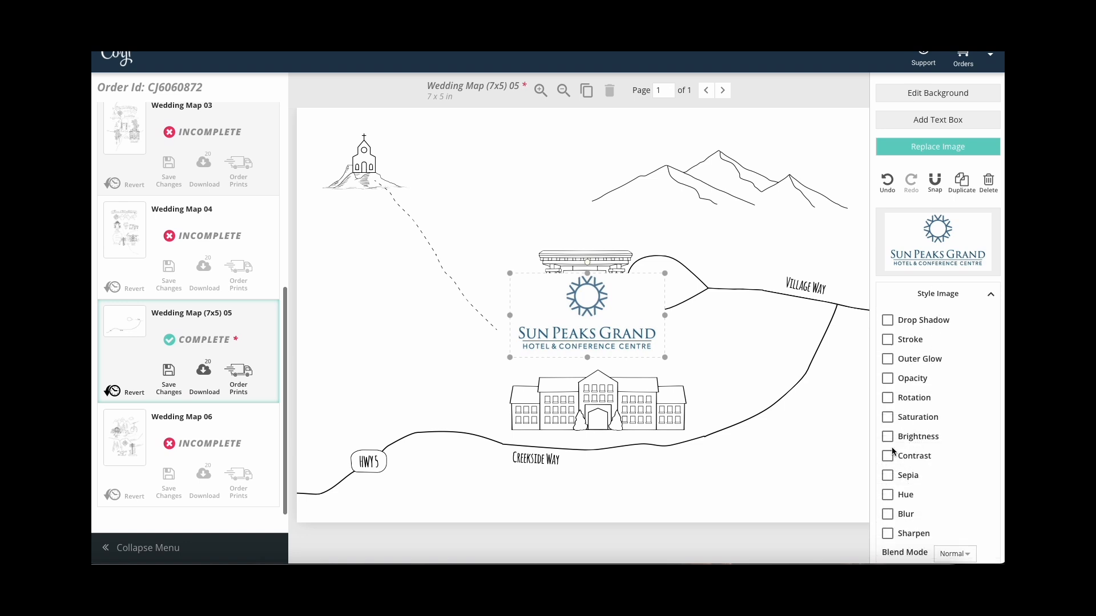
pyautogui.click(887, 417)
pyautogui.moveTo(908, 436); pyautogui.dragTo(882, 437)
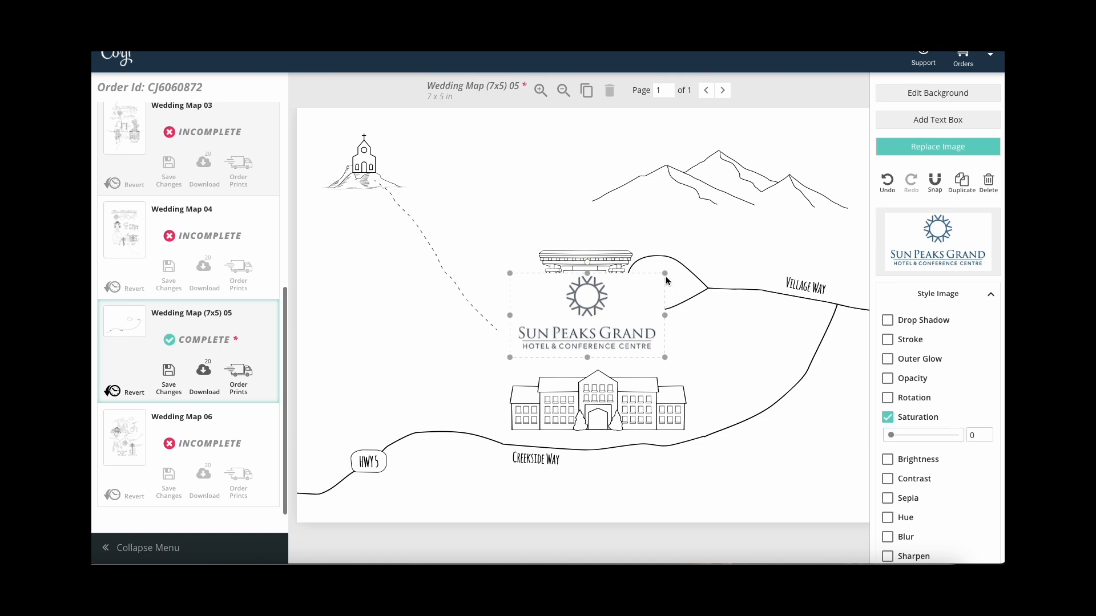
pyautogui.moveTo(667, 275); pyautogui.dragTo(593, 290)
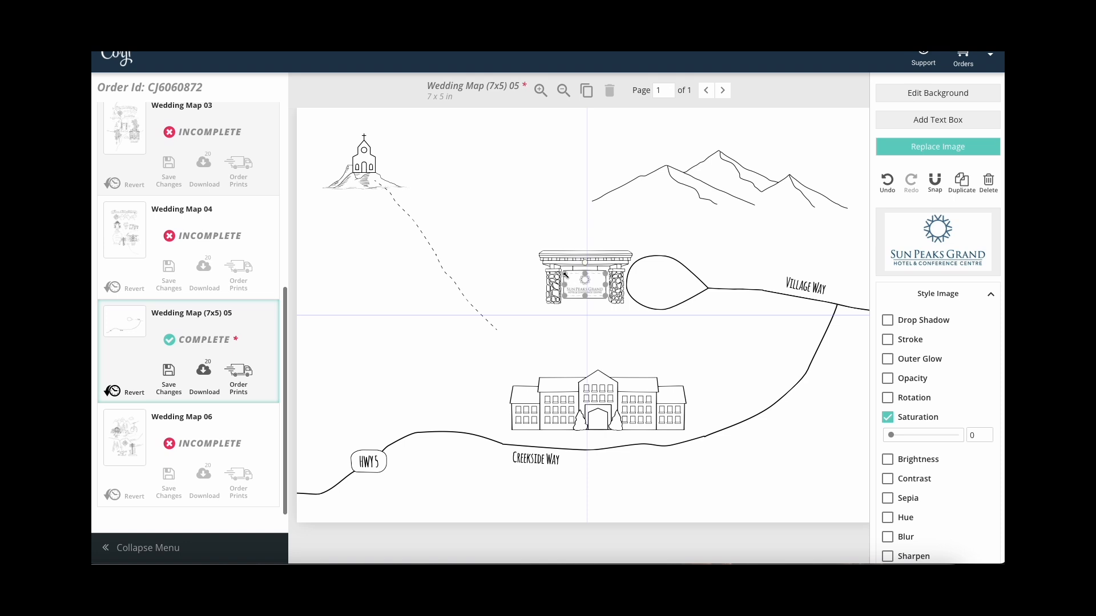
pyautogui.click(585, 316)
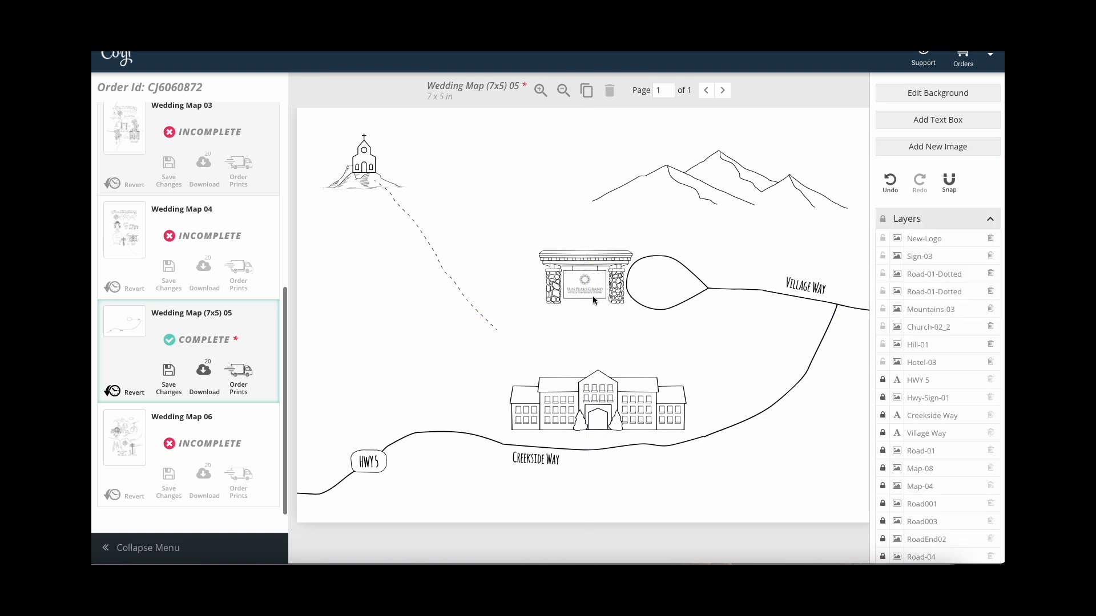
# Upload Dancing-Icon.png and shrink the dancing couple beside the gateway sign.
pyautogui.click(932, 149)
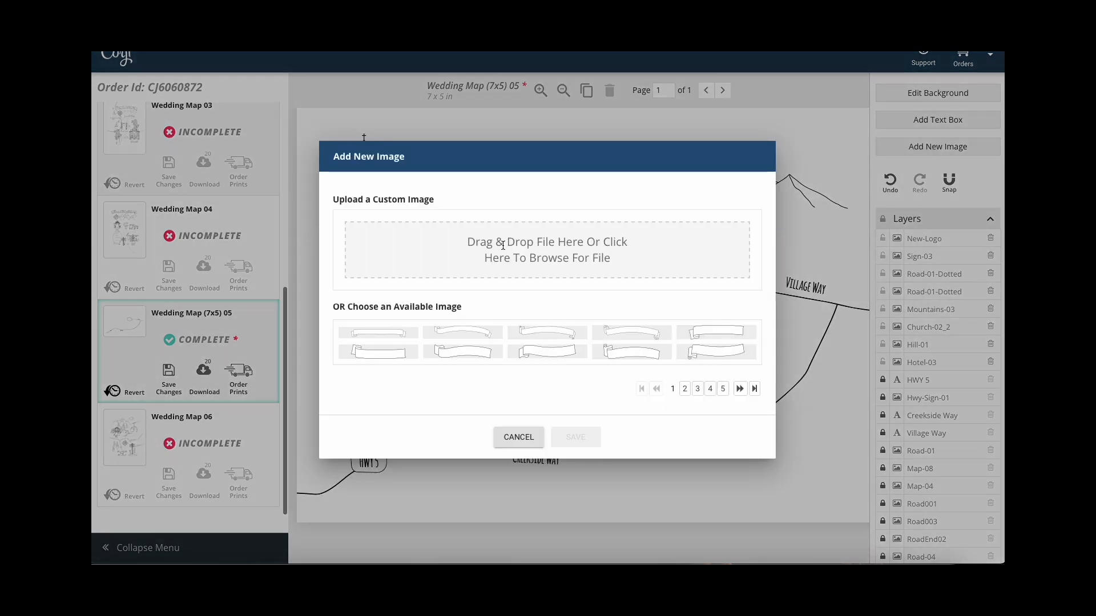
pyautogui.click(523, 245)
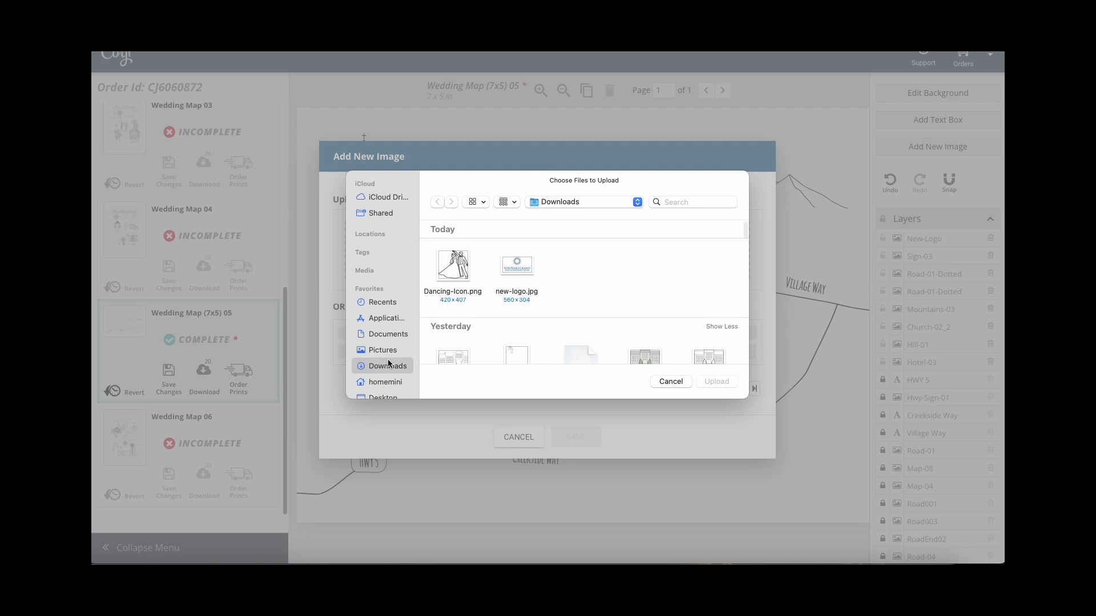
pyautogui.click(448, 268)
pyautogui.click(717, 382)
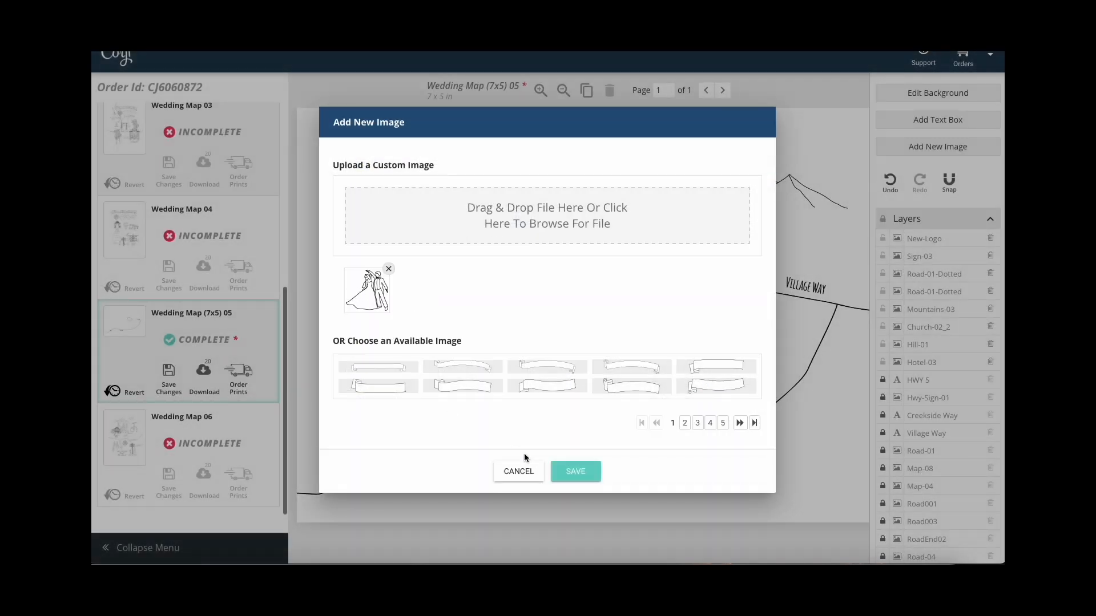
pyautogui.click(565, 473)
pyautogui.moveTo(637, 262); pyautogui.dragTo(512, 284)
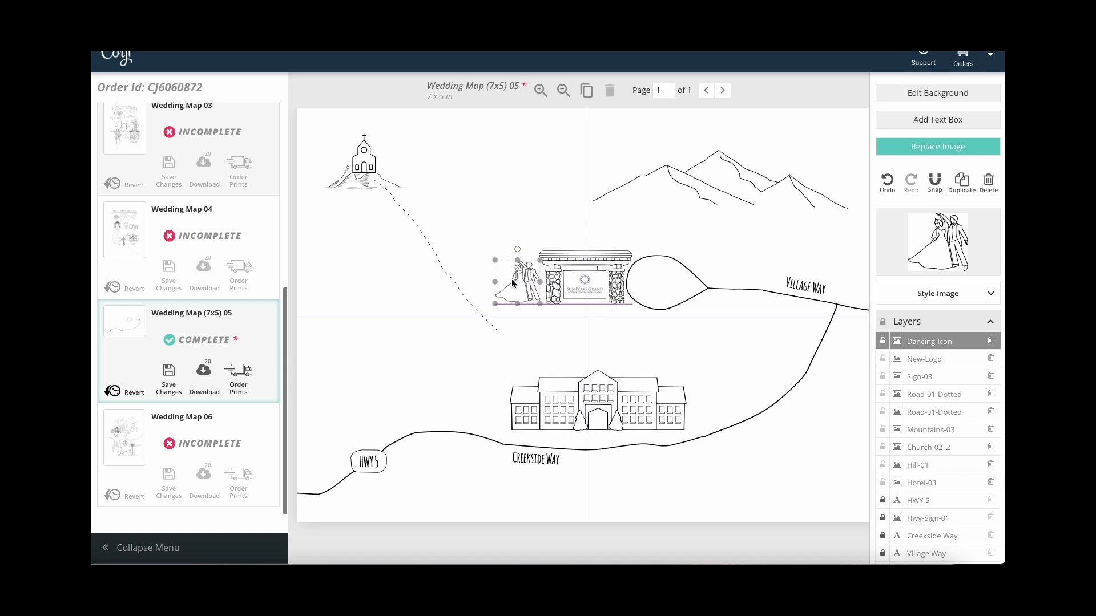
pyautogui.click(557, 331)
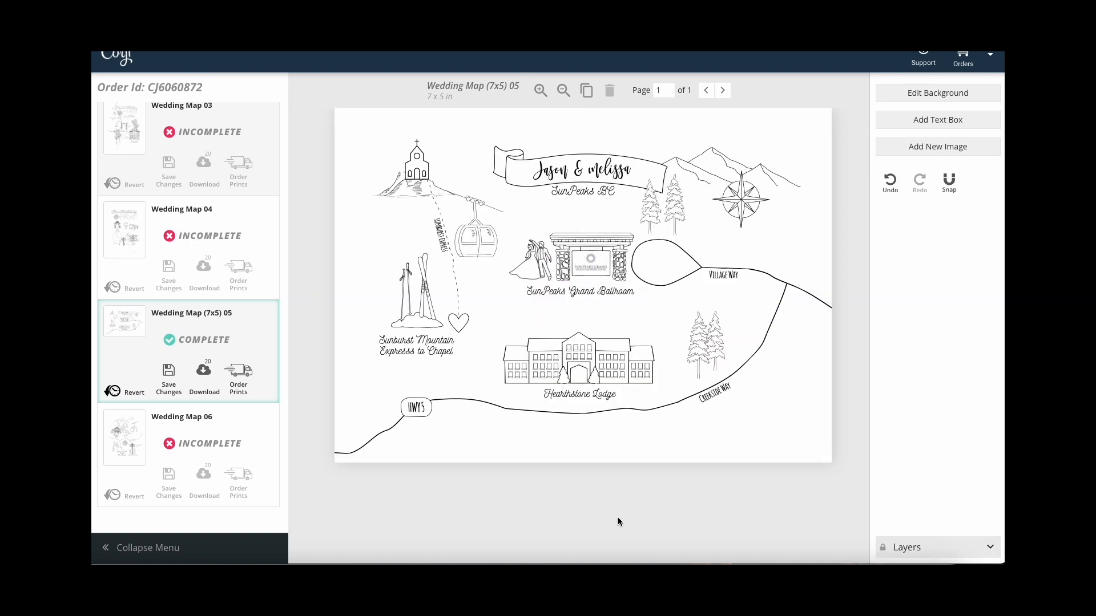
# Select the Evergreen-02 layer and nudge that tree slightly beside the names banner.
pyautogui.click(991, 550)
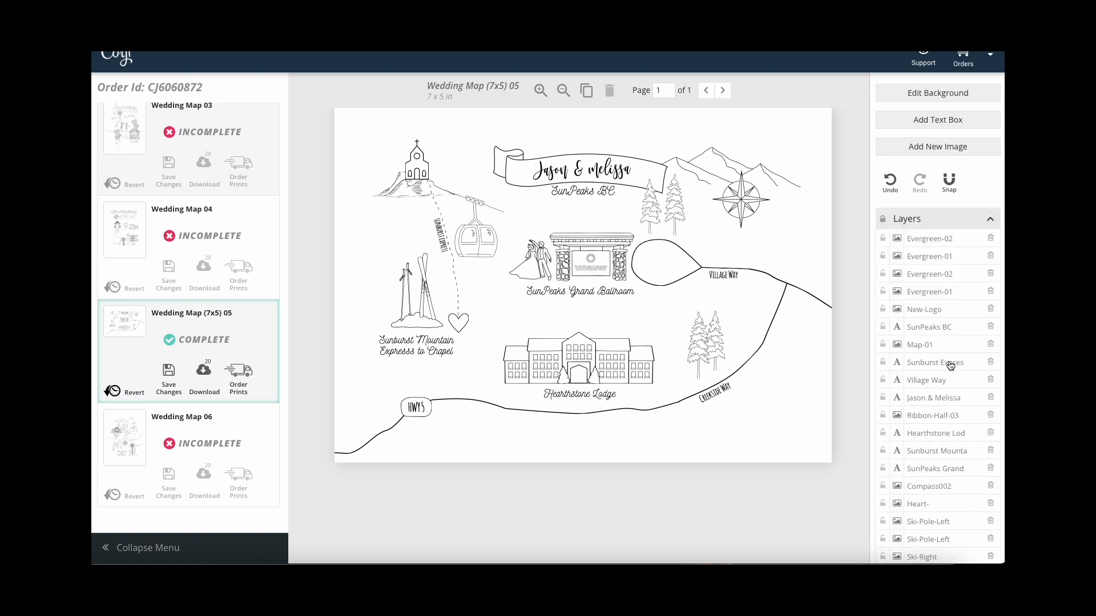
pyautogui.click(937, 284)
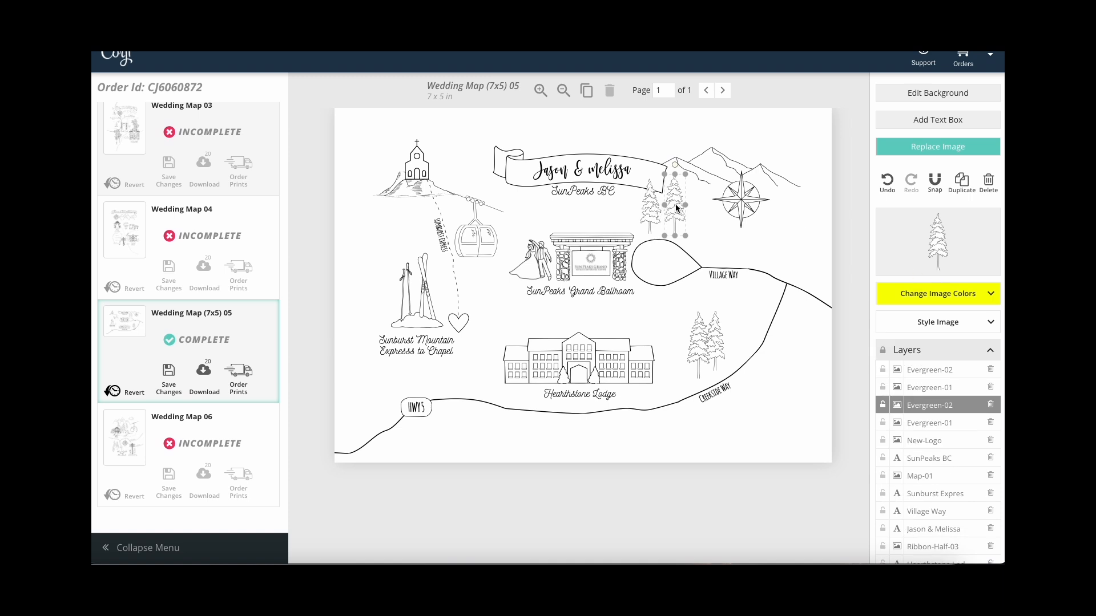
pyautogui.moveTo(676, 208); pyautogui.dragTo(678, 211)
pyautogui.click(682, 143)
pyautogui.scroll(-2, 947, 330)
pyautogui.scroll(-5, 946, 330)
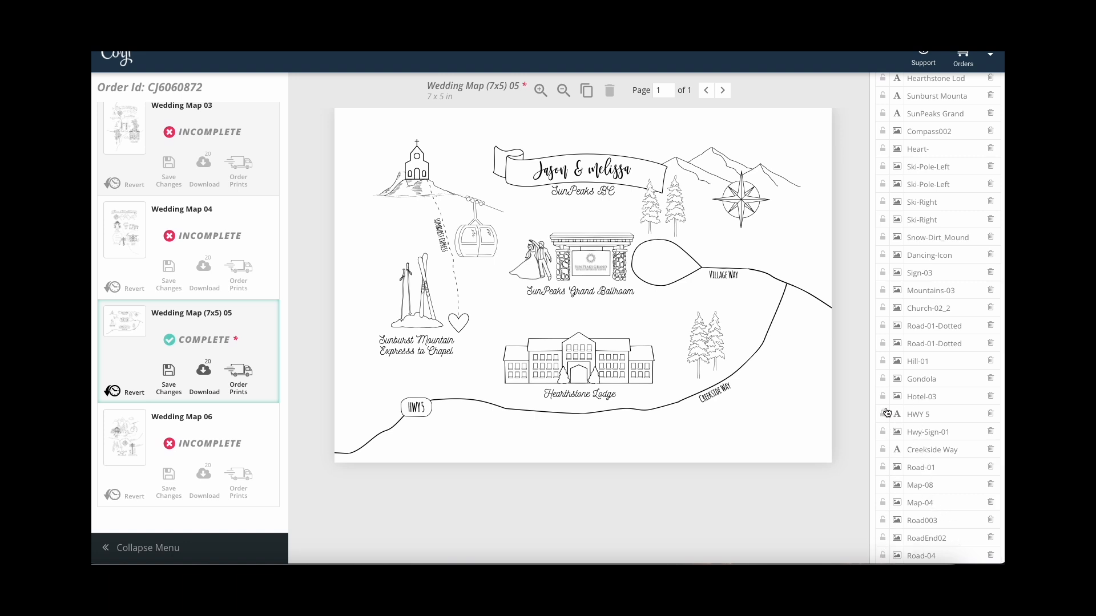
pyautogui.scroll(5, 911, 358)
pyautogui.scroll(2, 907, 358)
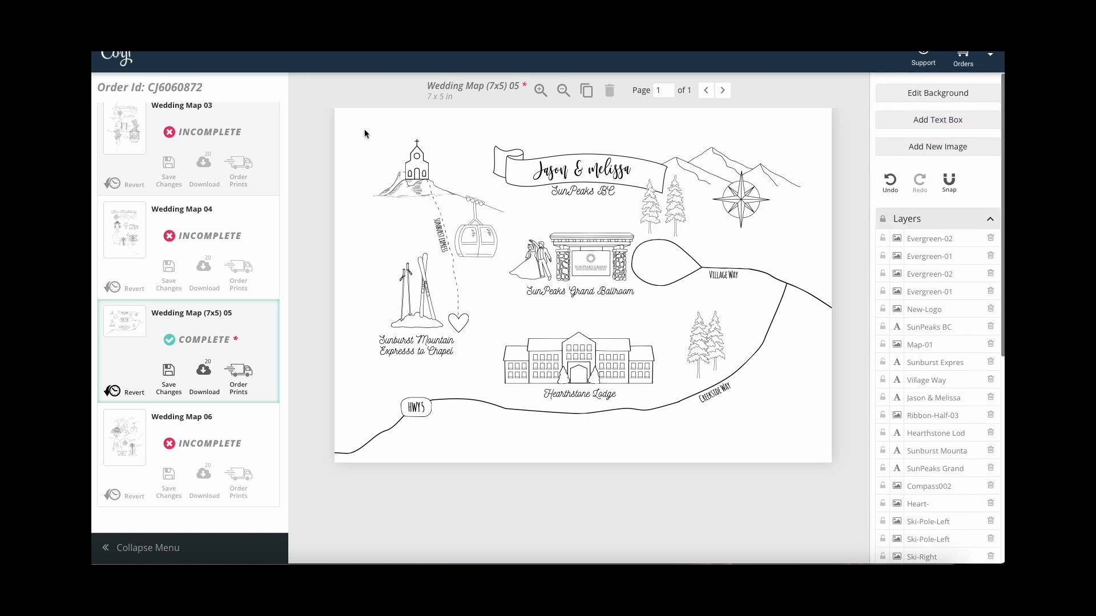
# Select every map object, nudge them up and right until centred, then deselect.
pyautogui.moveTo(416, 187); pyautogui.dragTo(806, 452)
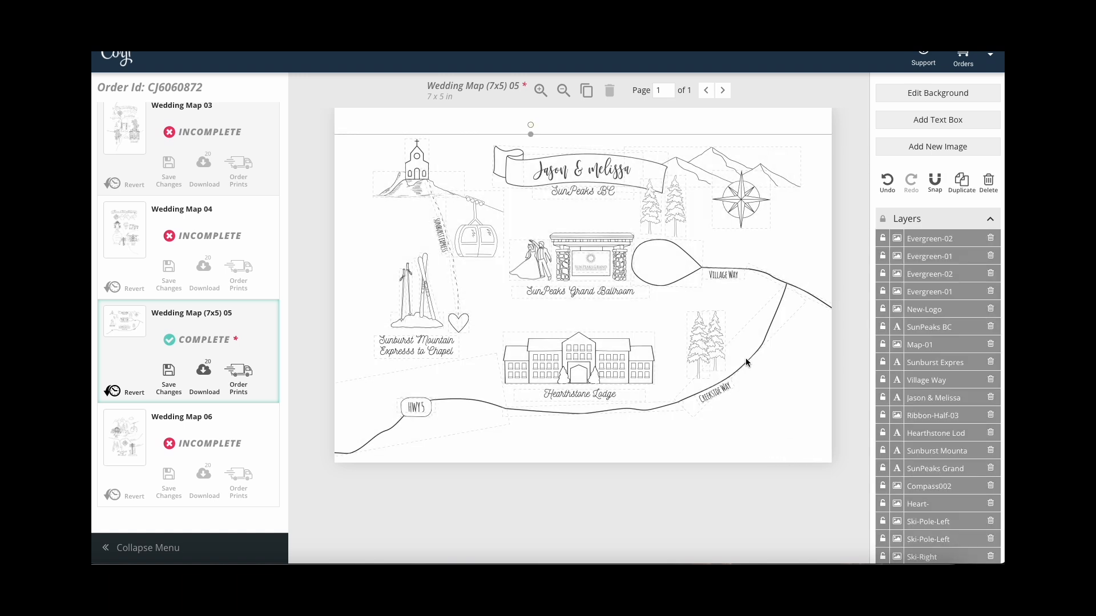
pyautogui.moveTo(744, 362)
pyautogui.mouseDown()
pyautogui.moveTo(744, 337)
pyautogui.moveTo(771, 348)
pyautogui.moveTo(764, 378)
pyautogui.moveTo(752, 358)
pyautogui.mouseUp()
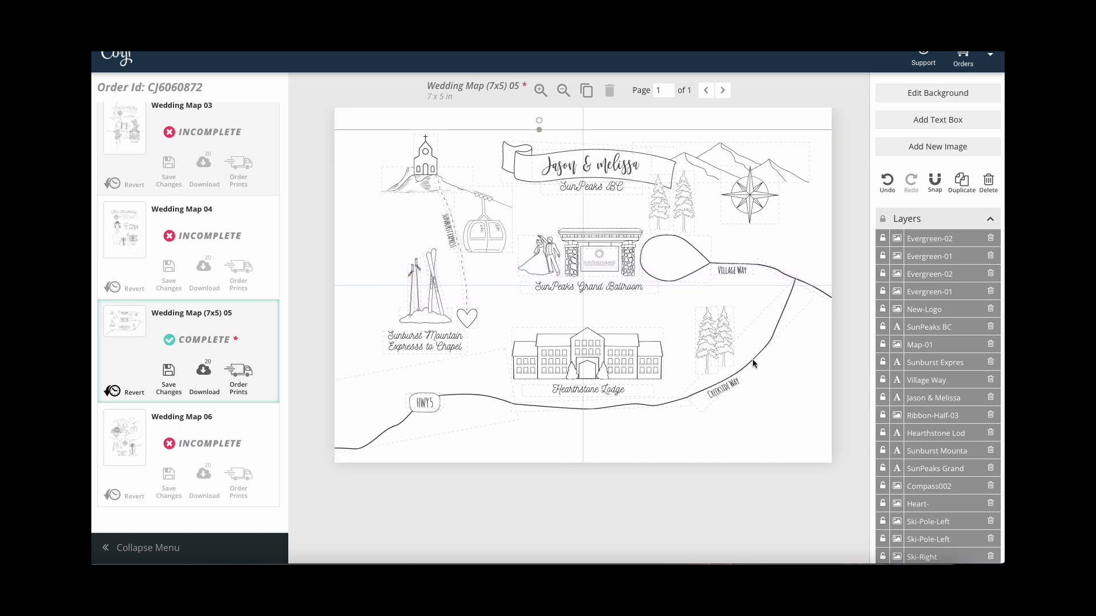
pyautogui.click(802, 479)
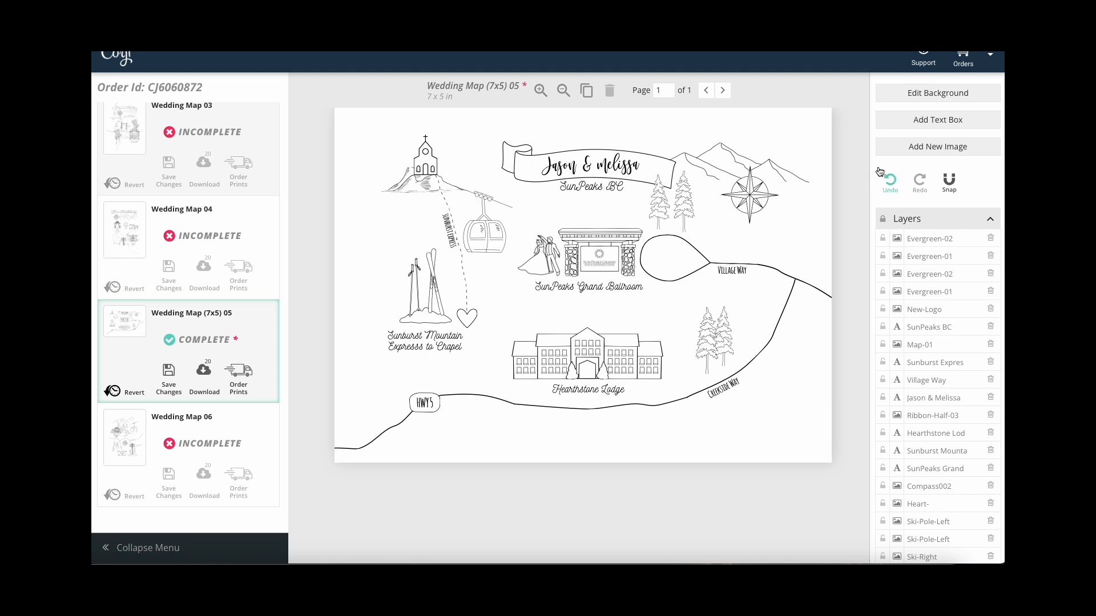
# Save the map changes and choose JPG as the download format.
pyautogui.click(171, 374)
pyautogui.click(204, 373)
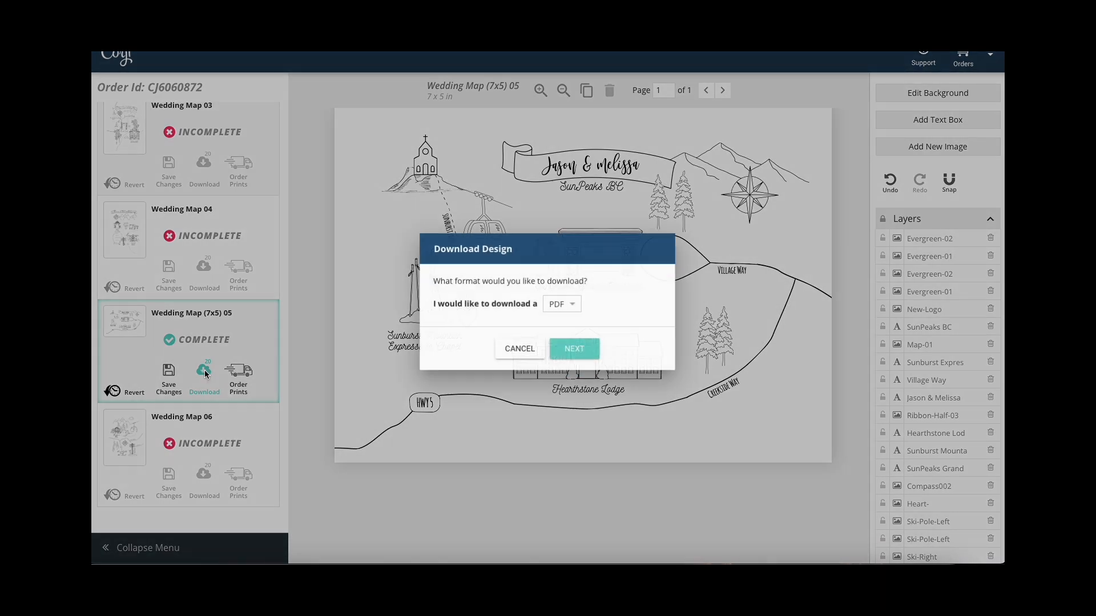
pyautogui.click(574, 305)
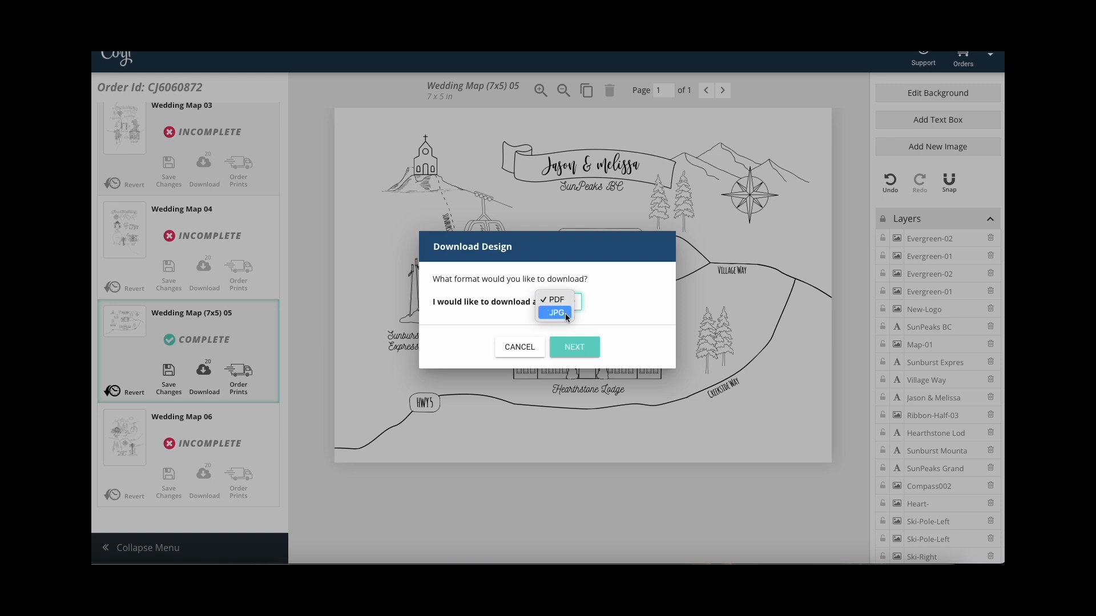
pyautogui.click(568, 314)
pyautogui.click(582, 350)
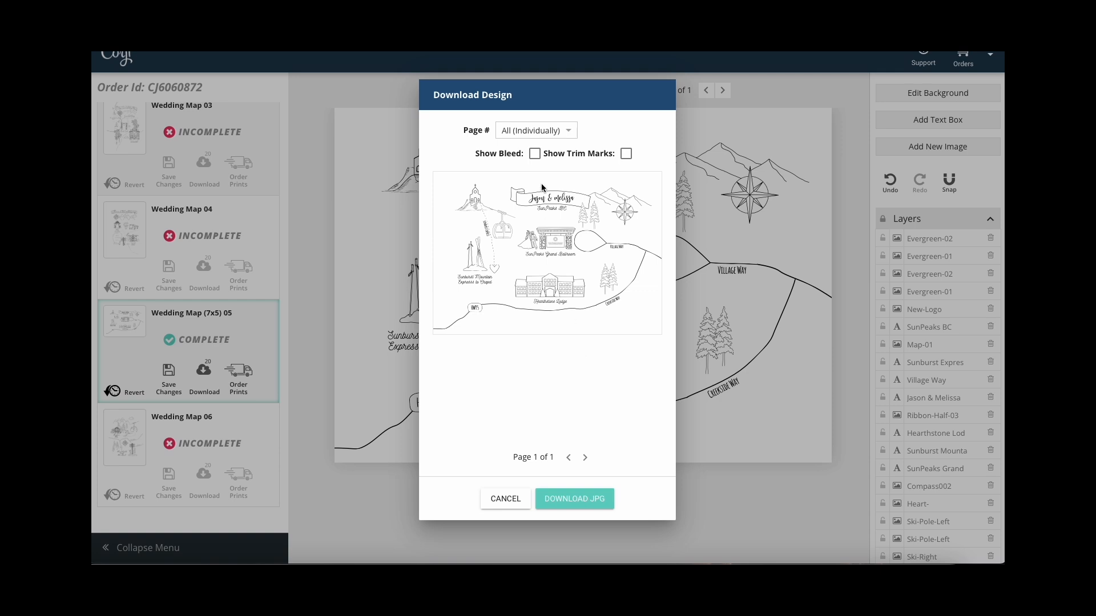
# Add trim marks with bleed off, keep All (Individually) pages, and download the JPG.
pyautogui.click(535, 155)
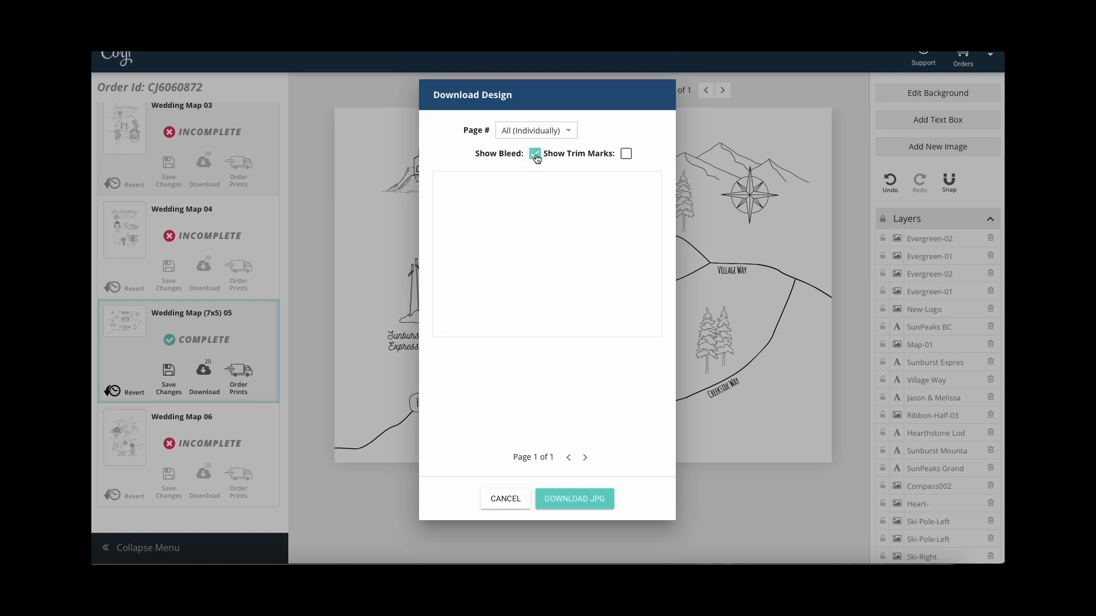
pyautogui.click(536, 155)
pyautogui.click(626, 154)
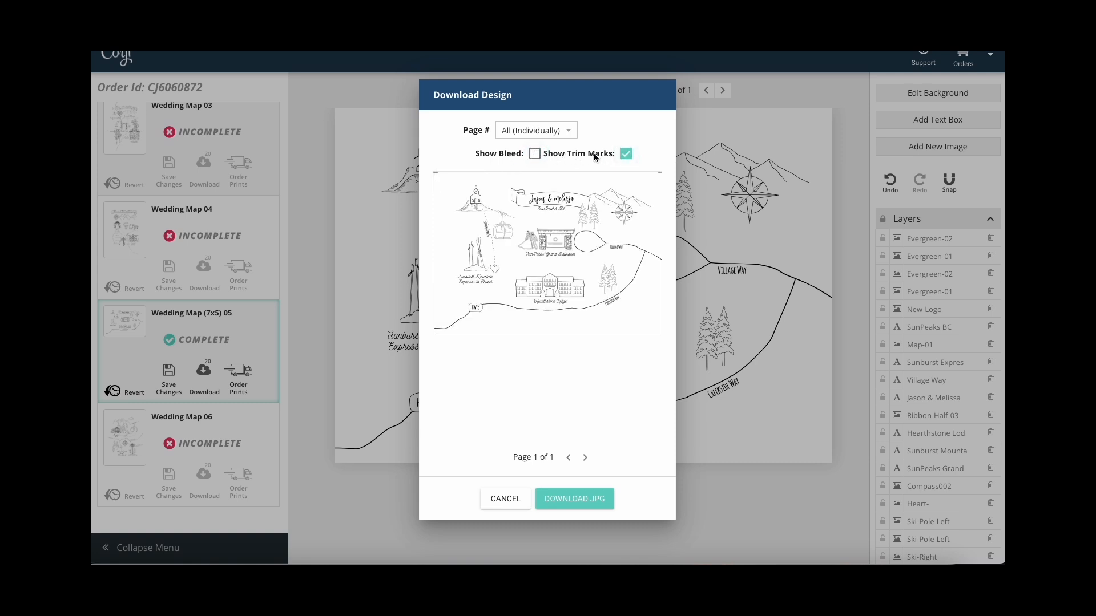
pyautogui.click(567, 130)
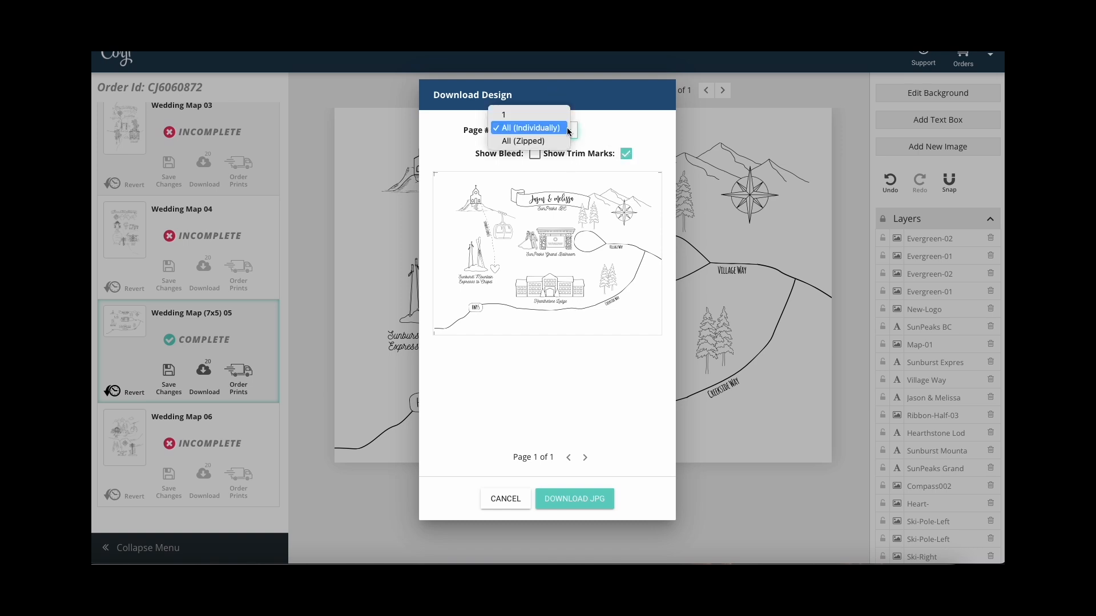
pyautogui.click(569, 131)
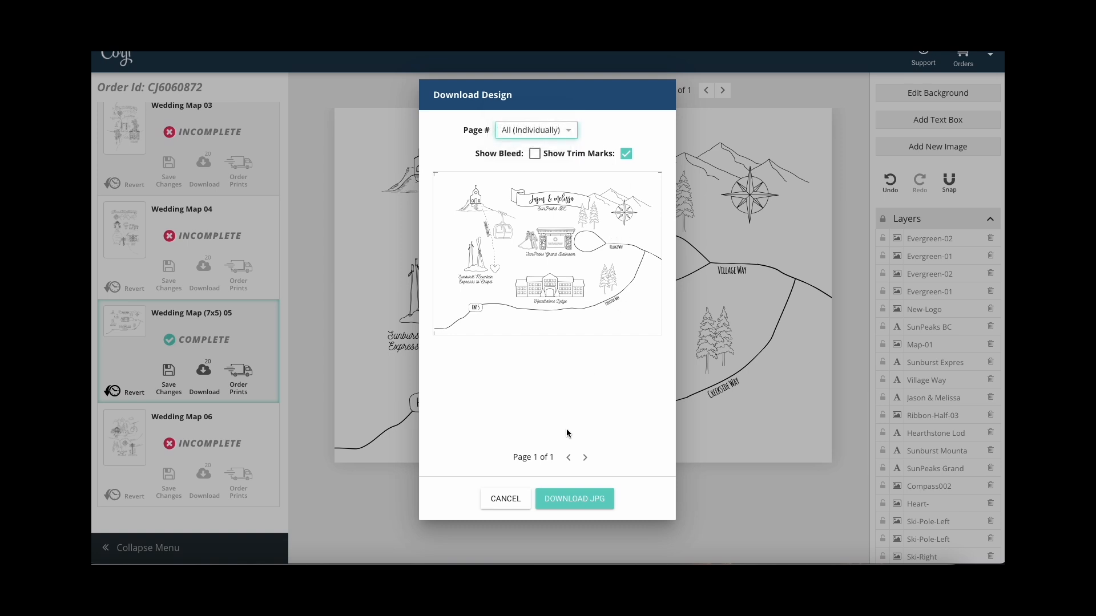
pyautogui.click(570, 501)
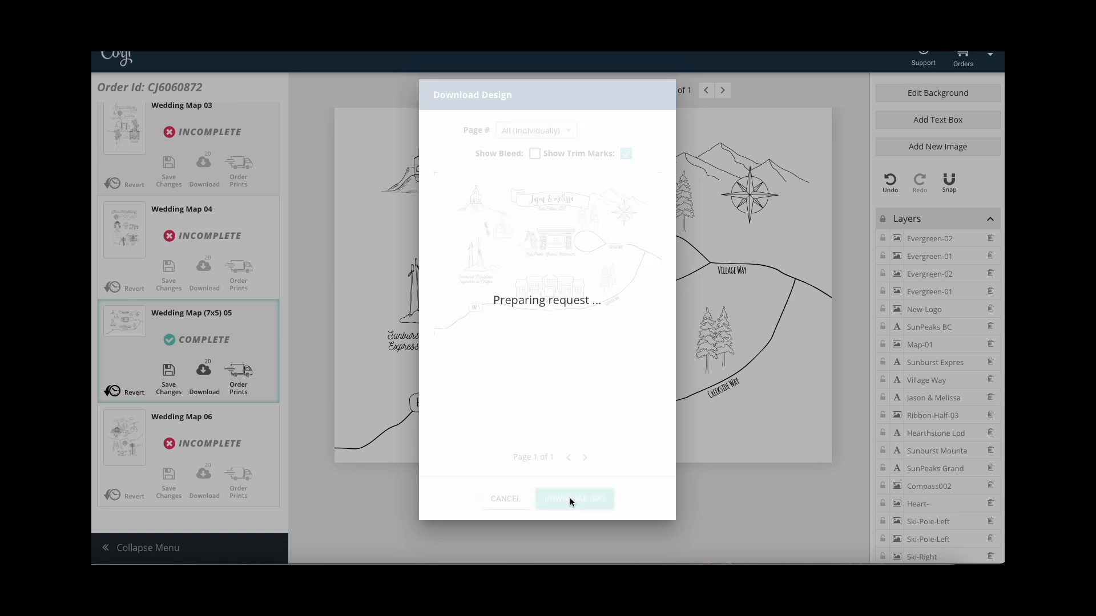